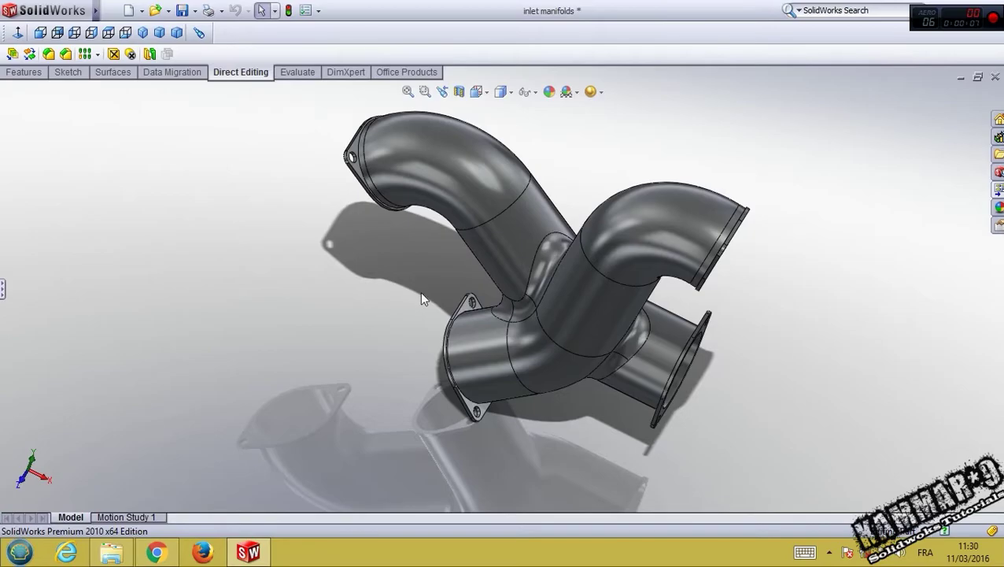
Step: Expand the FeatureManager tree and highlight the Boss-Extrude1 flange and Sweep1 pipe features
middle_drag(422, 297, 544, 340)
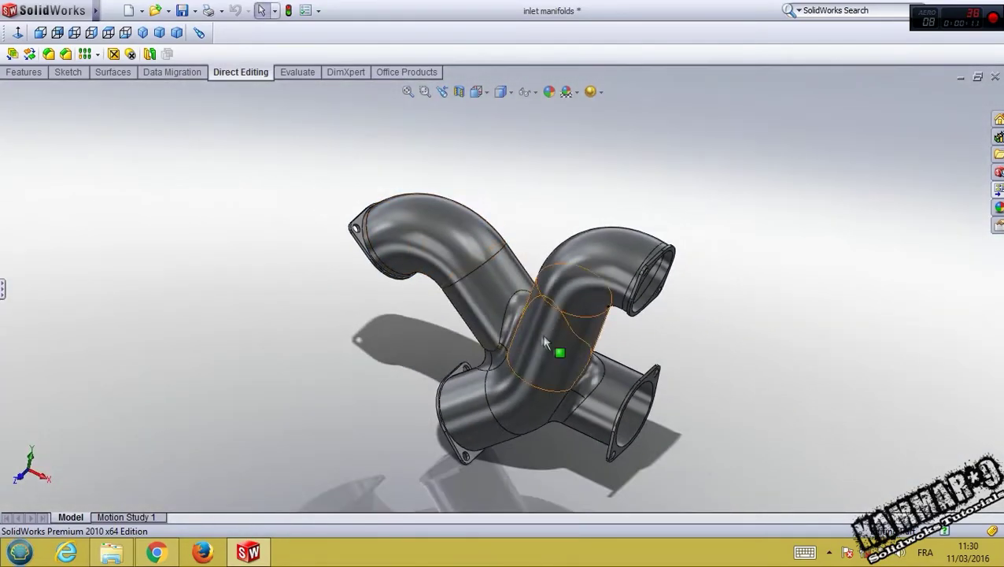
scroll(543, 340, down, 2)
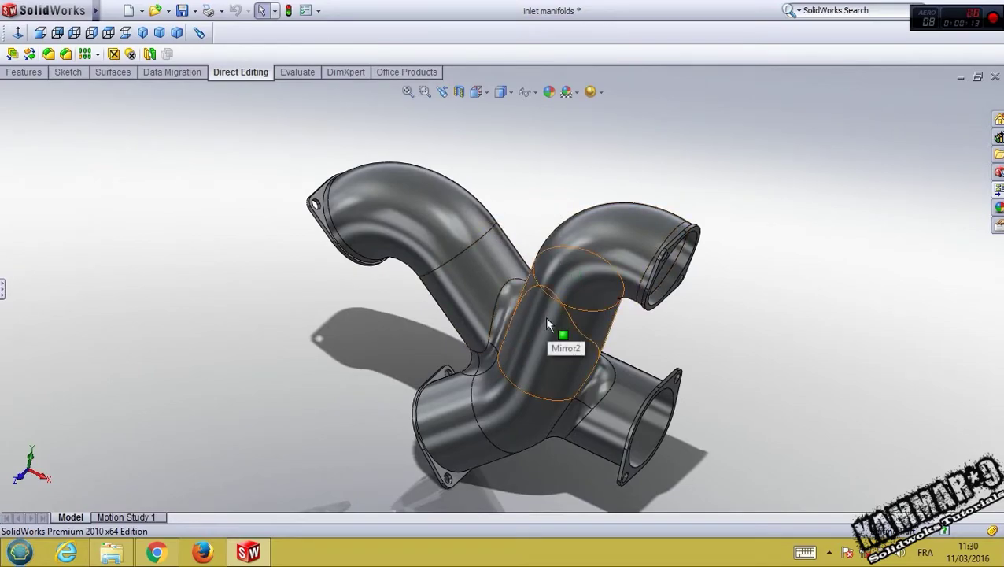
scroll(549, 324, up, 3)
scroll(504, 300, down, 3)
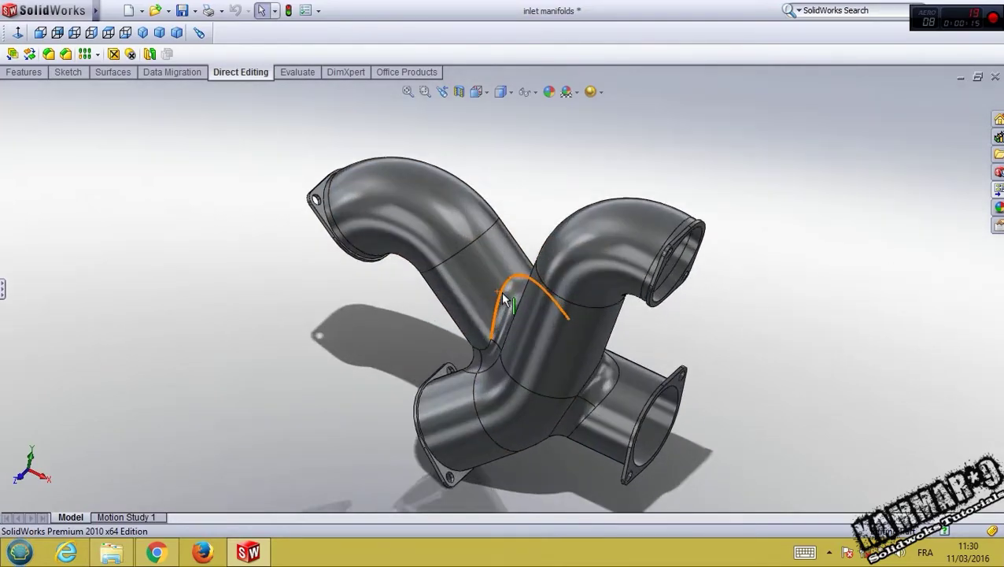
middle_drag(505, 300, 473, 296)
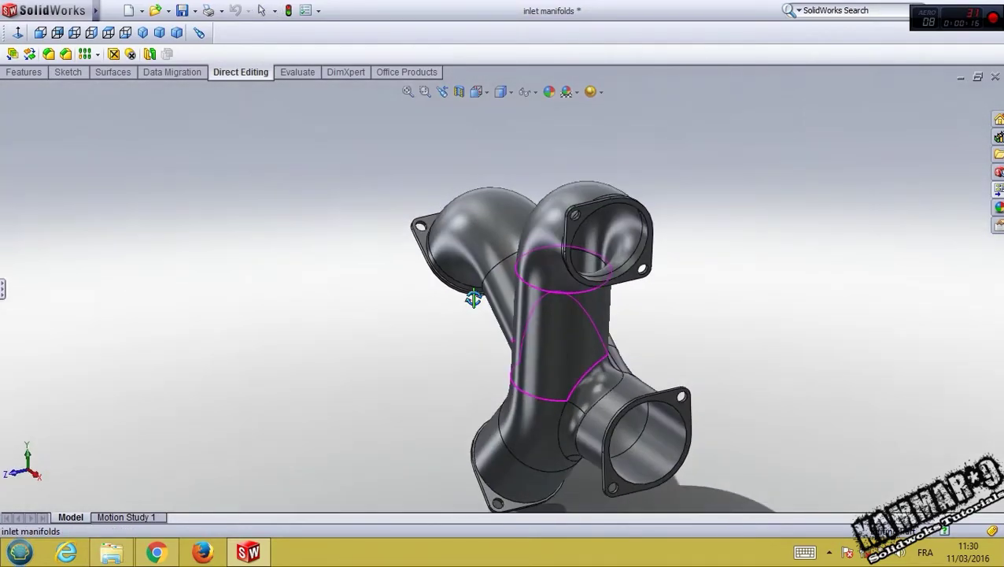
click(3, 288)
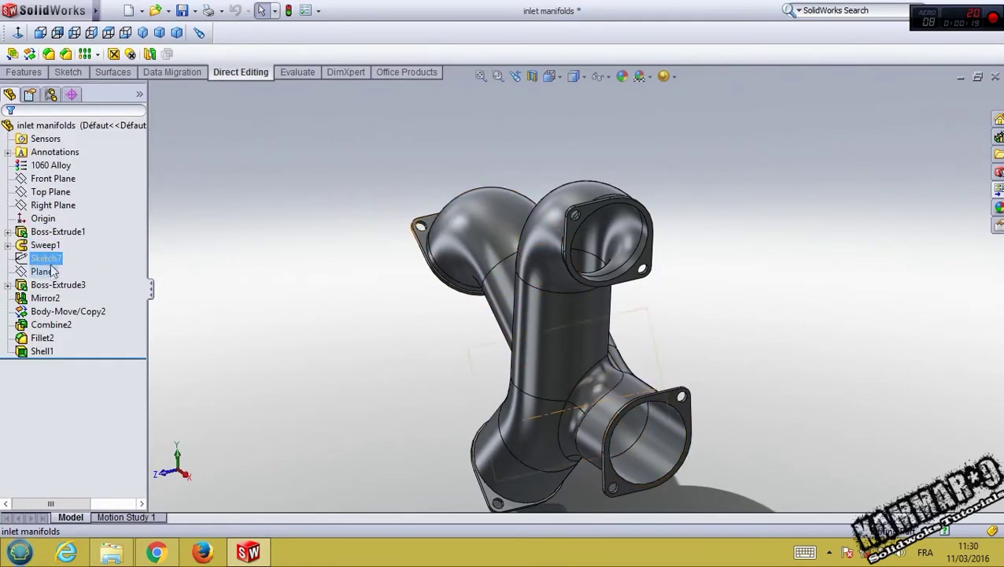
click(55, 231)
click(45, 245)
click(385, 354)
Step: Switch to an isometric view and orbit the manifold to inspect a flange end
key(ctrl+7)
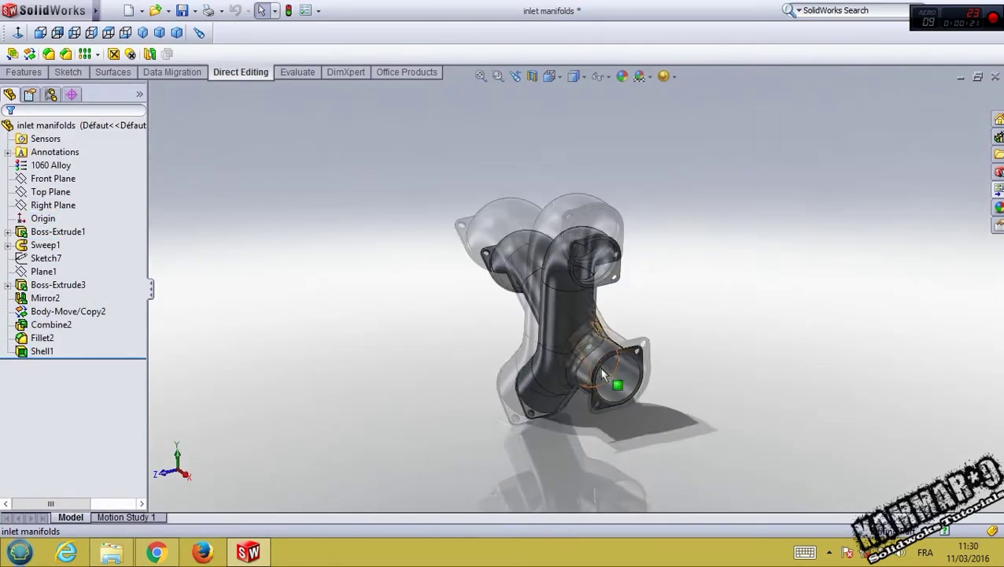
middle_drag(529, 204, 684, 293)
scroll(532, 197, down, 5)
scroll(524, 279, down, 3)
scroll(683, 293, up, 4)
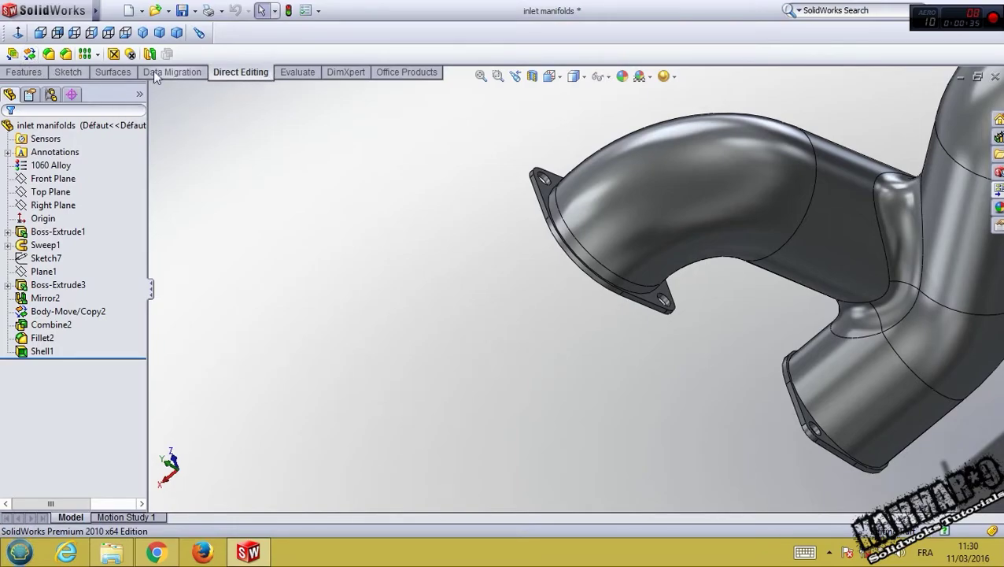
middle_drag(588, 288, 328, 307)
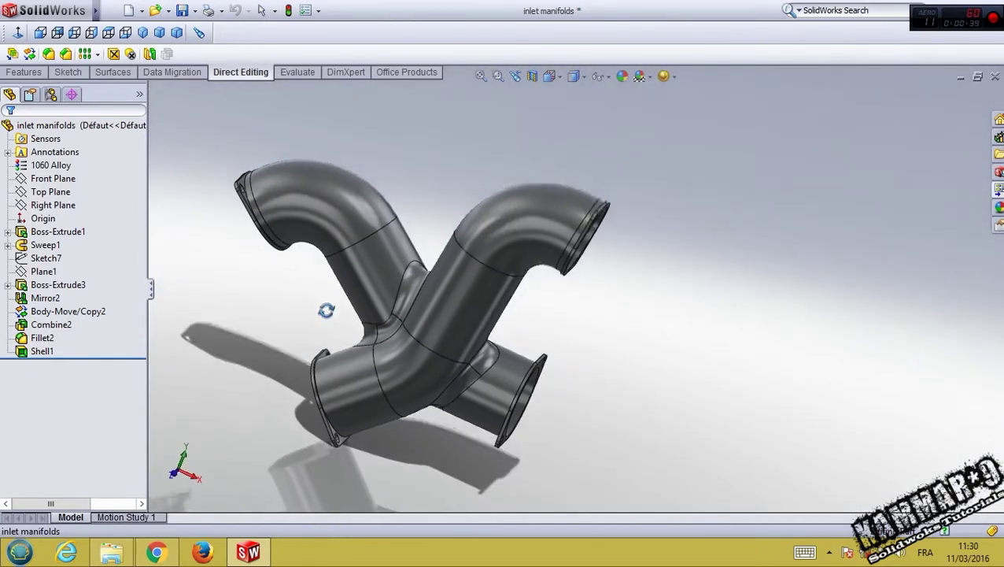
scroll(417, 339, down, 2)
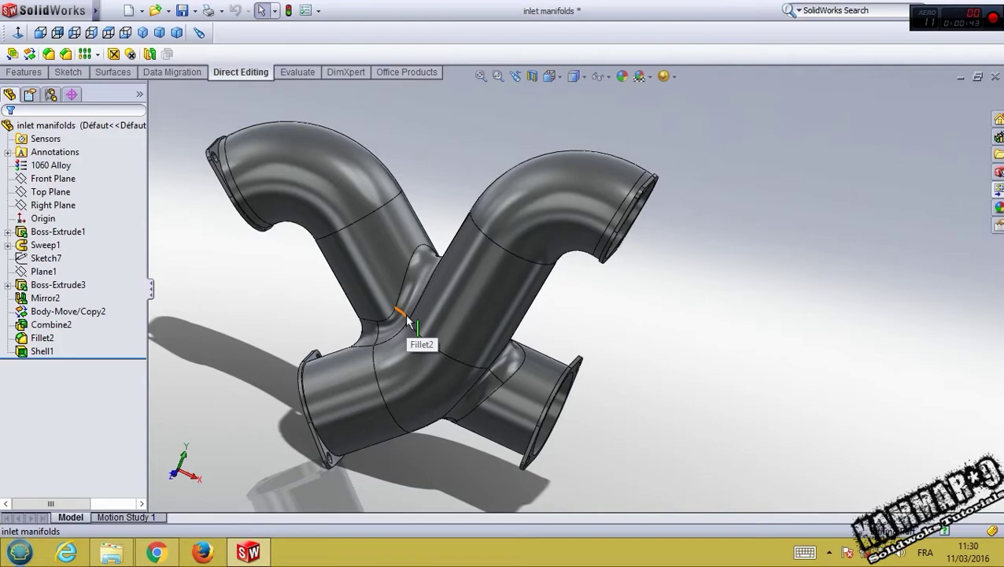
Step: Orbit and zoom to inspect the junction fillet and both flanged openings
middle_drag(407, 318, 378, 283)
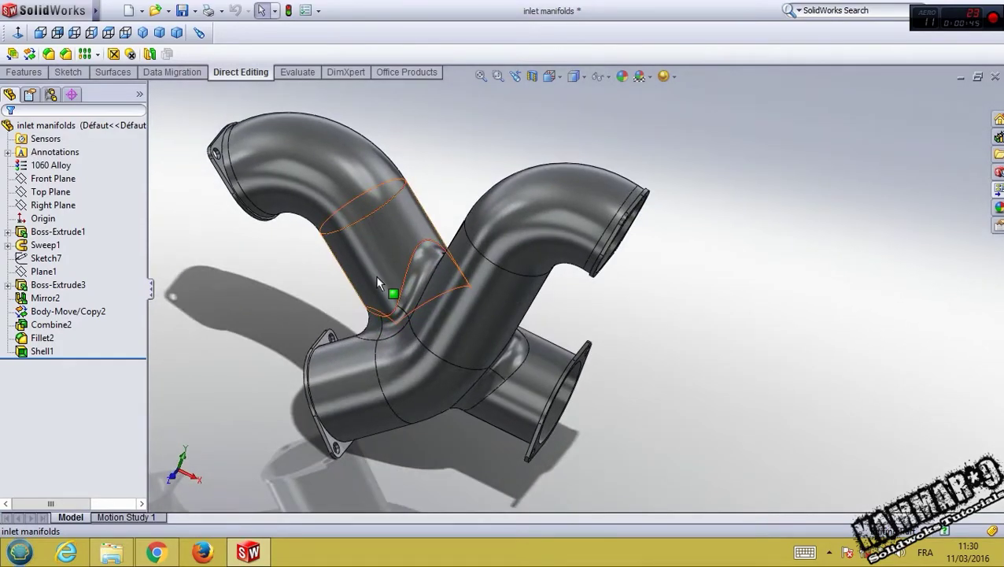
scroll(459, 284, up, 3)
scroll(460, 281, down, 3)
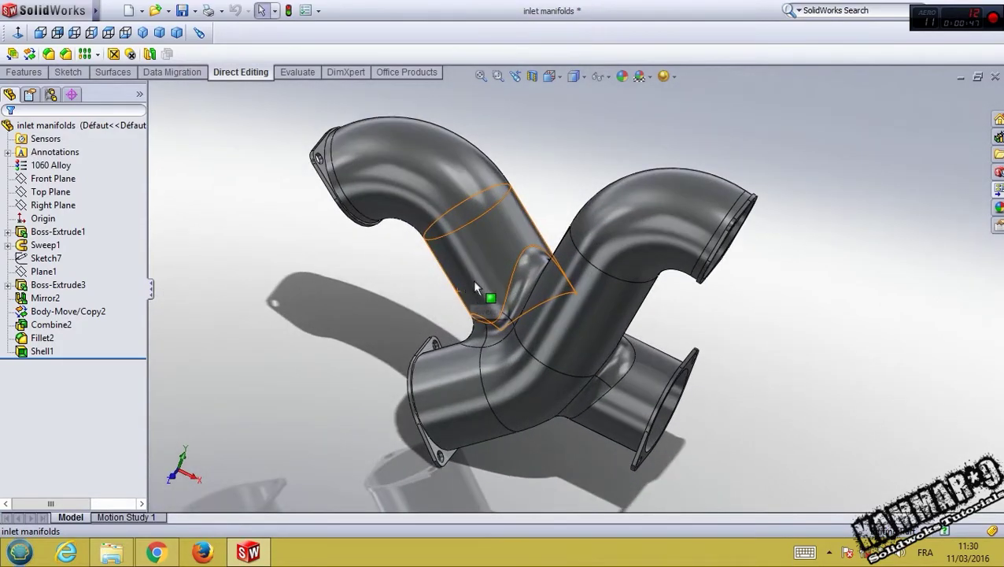
middle_drag(469, 209, 482, 214)
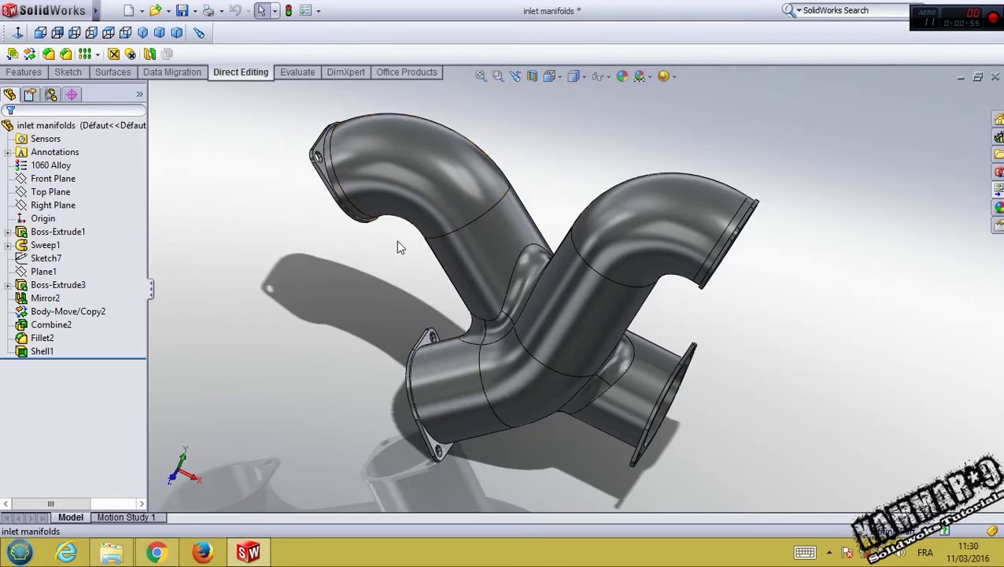
middle_drag(396, 240, 433, 278)
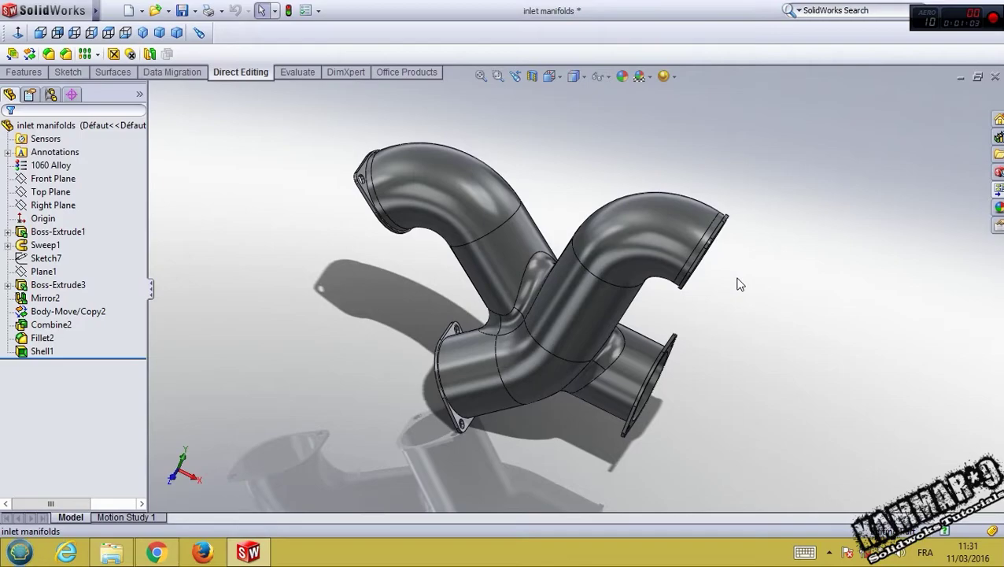
middle_drag(737, 307, 656, 279)
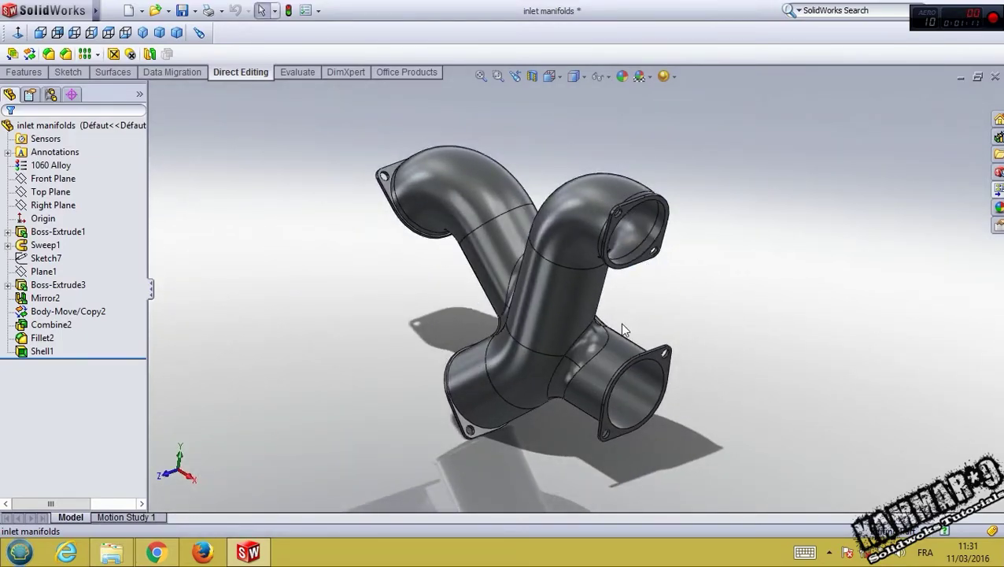
Step: Orbit and zoom the manifold into a more upright view
middle_drag(544, 306, 404, 298)
scroll(586, 341, down, 3)
scroll(568, 339, up, 3)
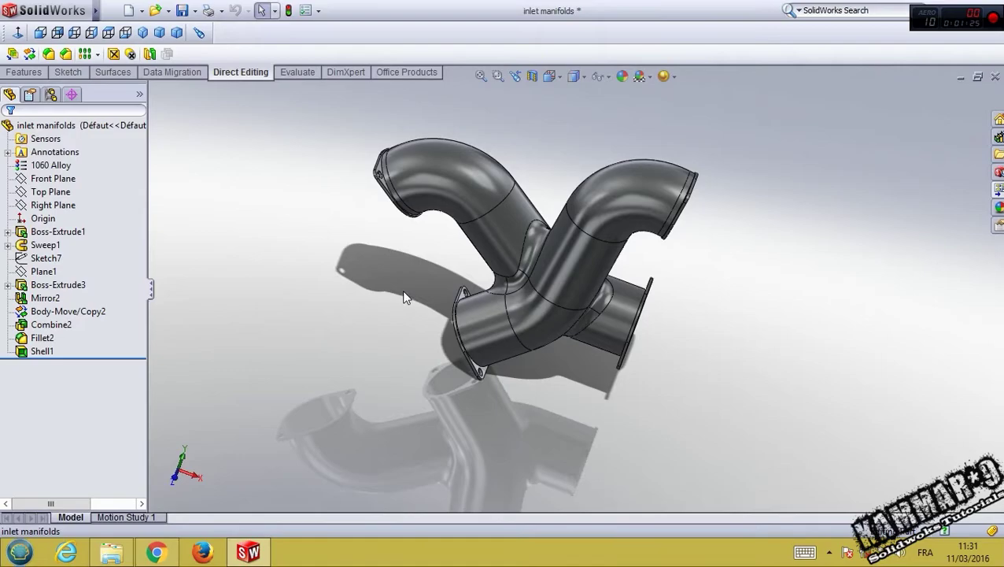
middle_drag(511, 302, 513, 229)
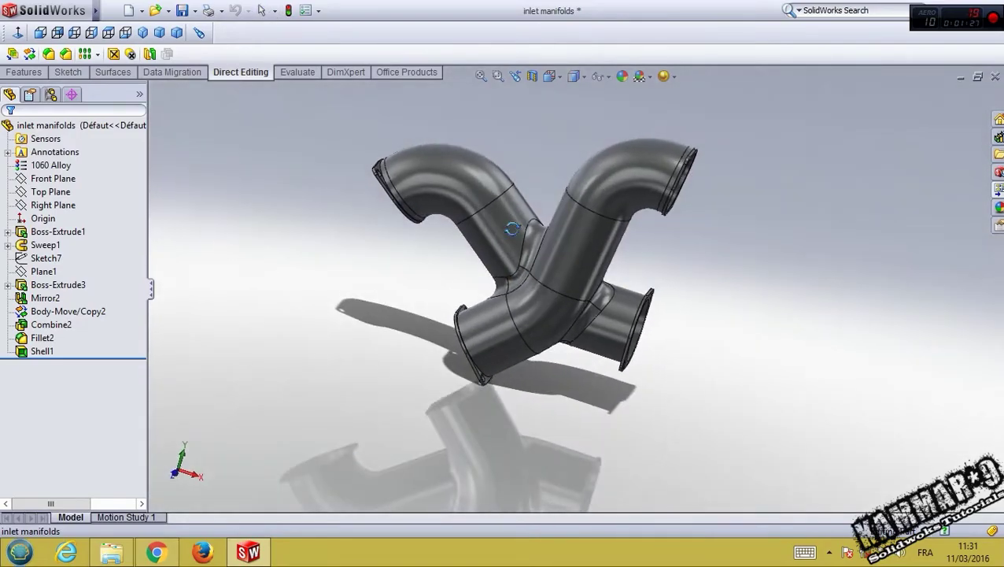
scroll(540, 345, up, 2)
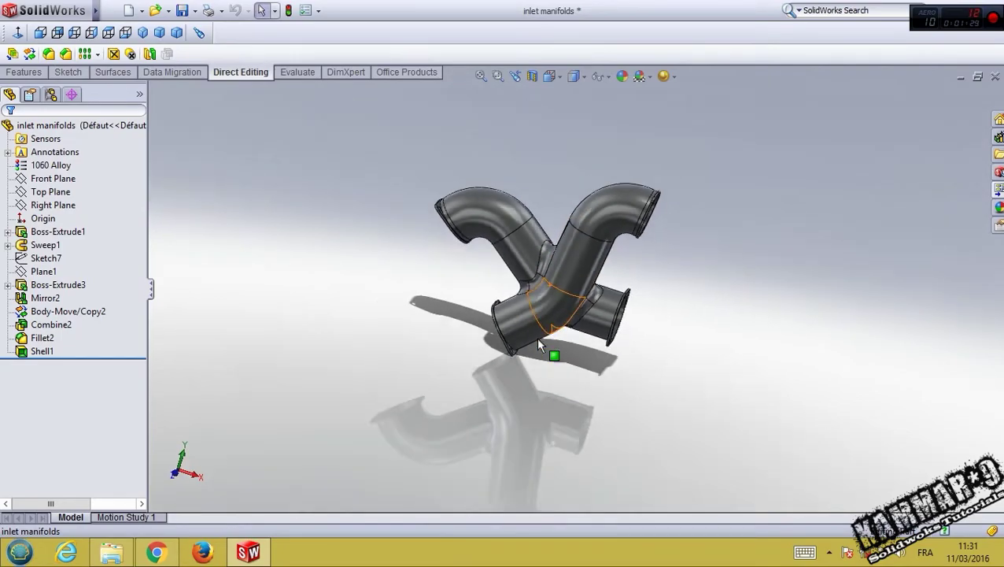
scroll(540, 345, down, 6)
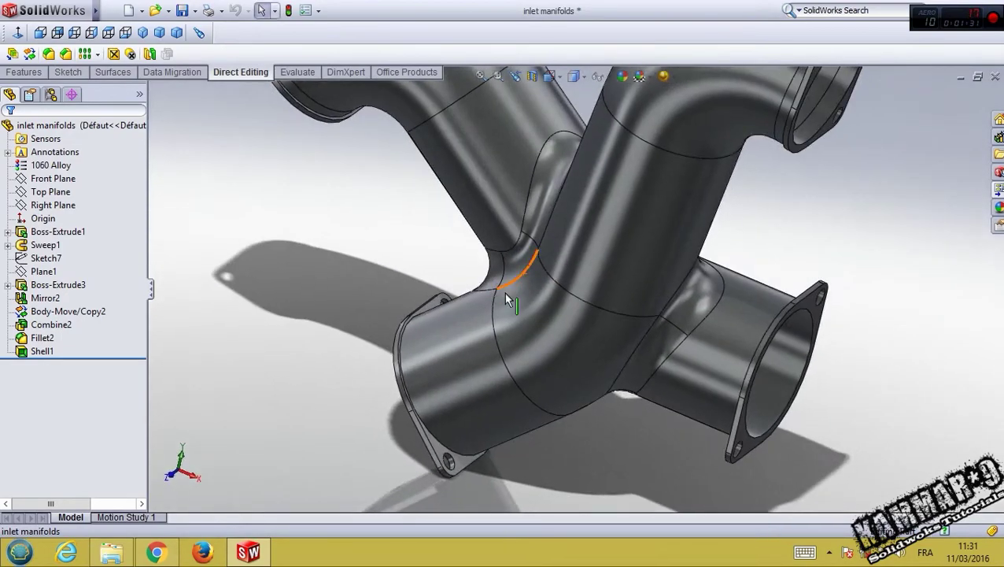
scroll(504, 292, up, 6)
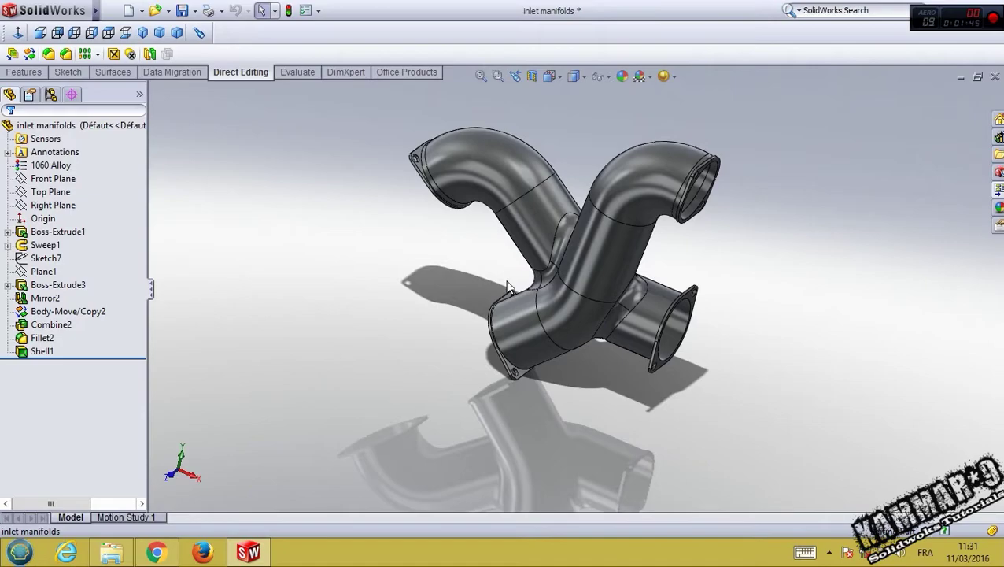
Step: Turn the view toward the pipe junction, then start a new SolidWorks document
middle_drag(486, 261, 551, 251)
scroll(543, 267, down, 6)
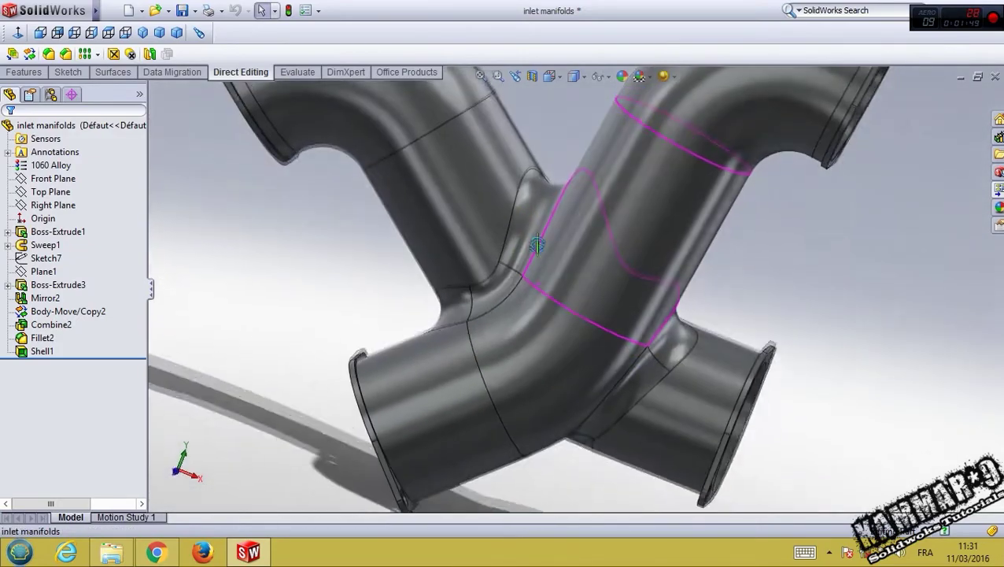
scroll(533, 263, up, 5)
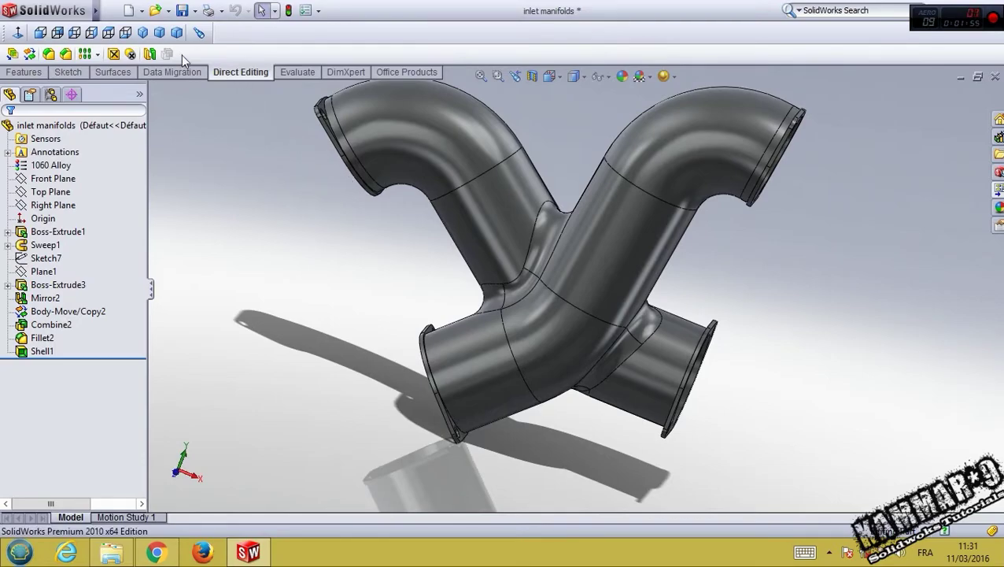
click(129, 10)
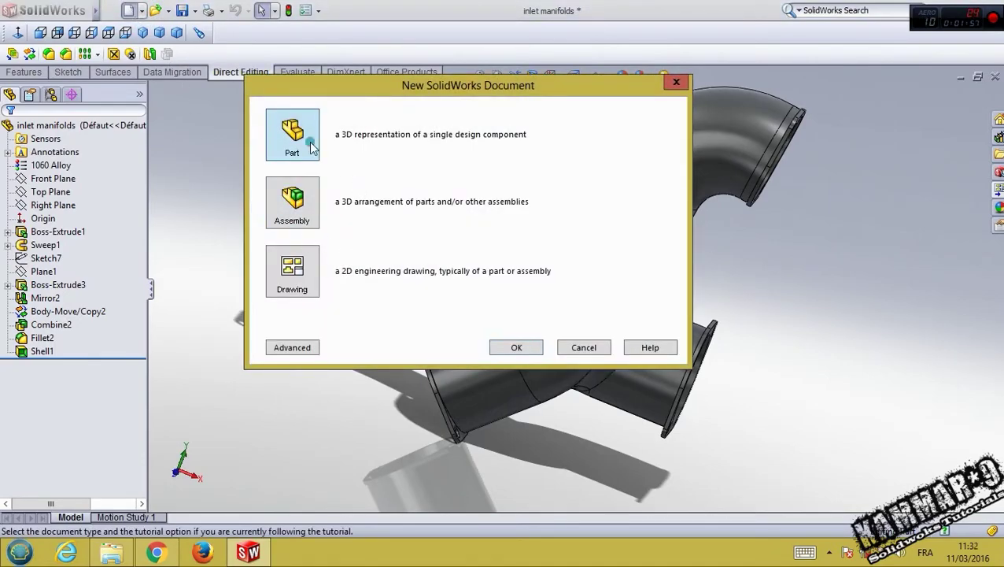
Step: Create a new part and sketch a center rectangle at the origin on the Right Plane
click(514, 347)
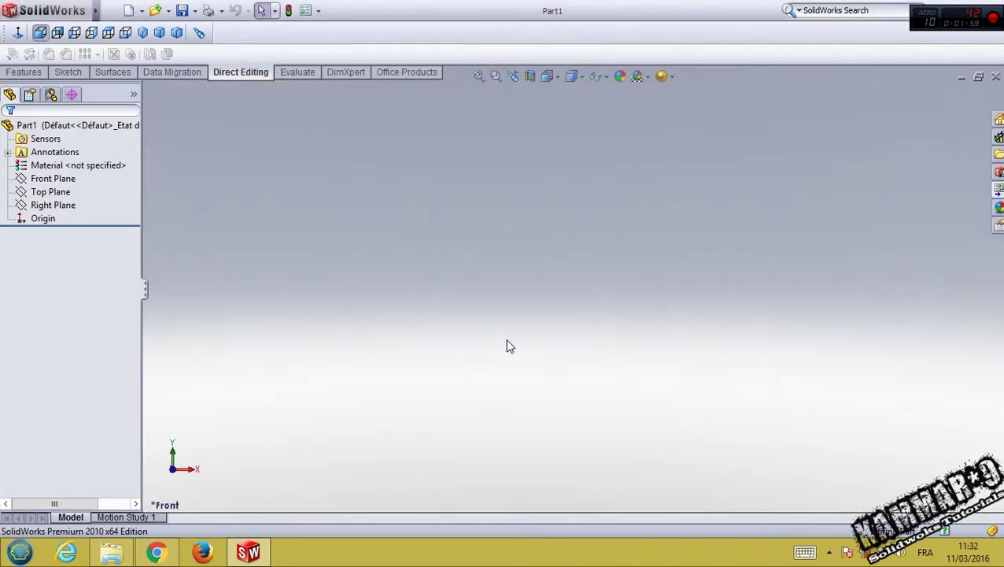
click(52, 191)
click(56, 206)
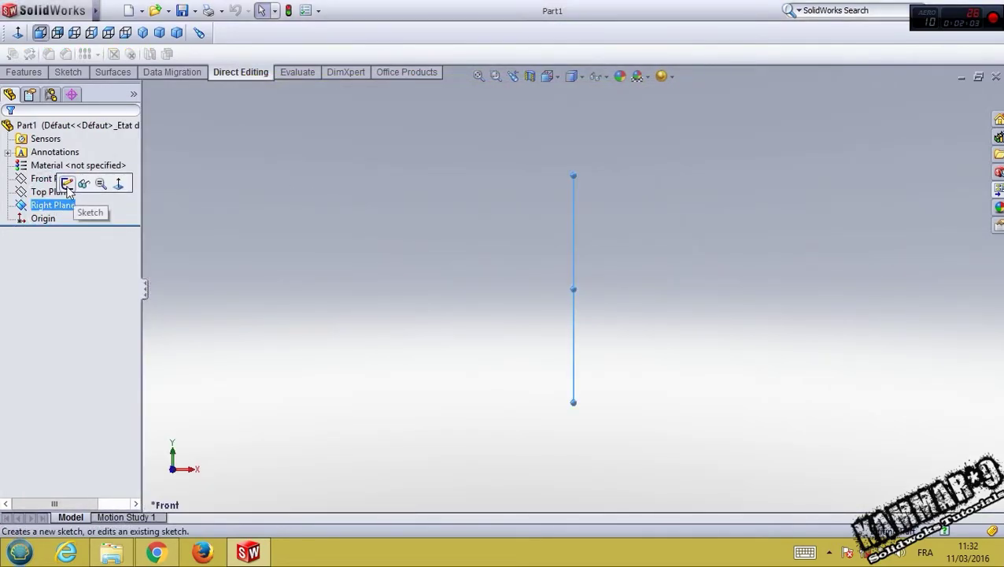
click(67, 185)
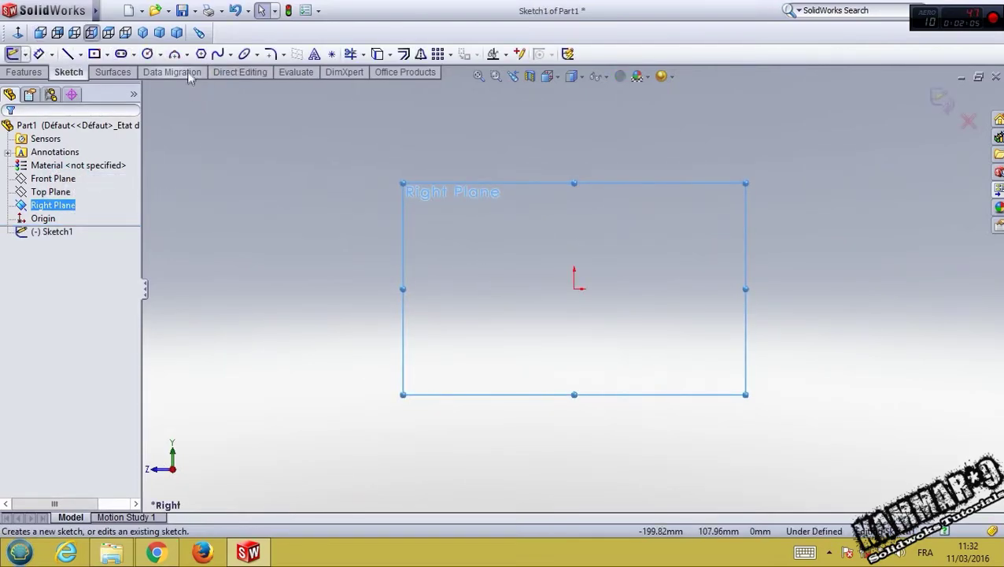
click(94, 55)
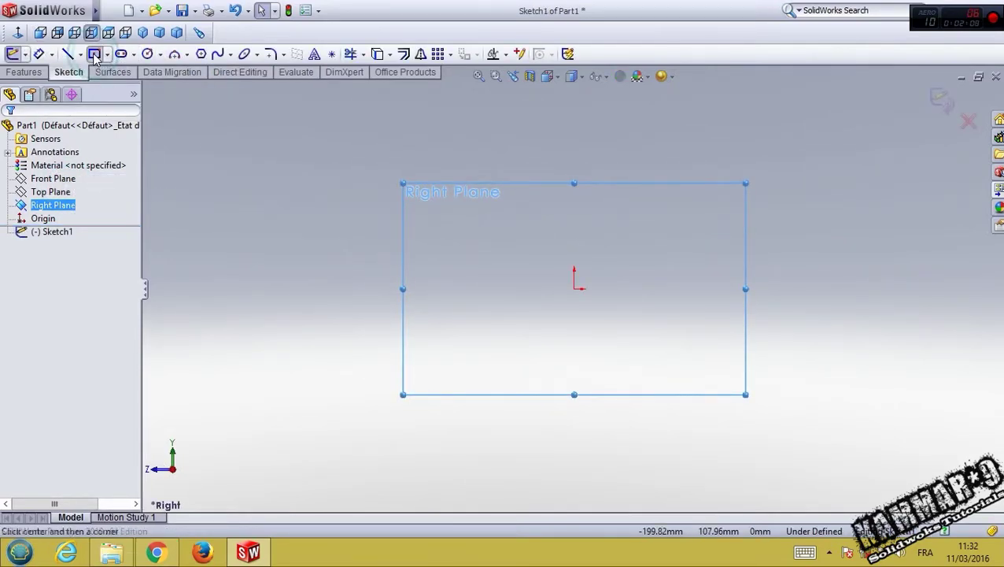
click(575, 289)
click(706, 174)
Step: Dimension the rectangle's top edge to 52 mm
right_drag(297, 313, 298, 239)
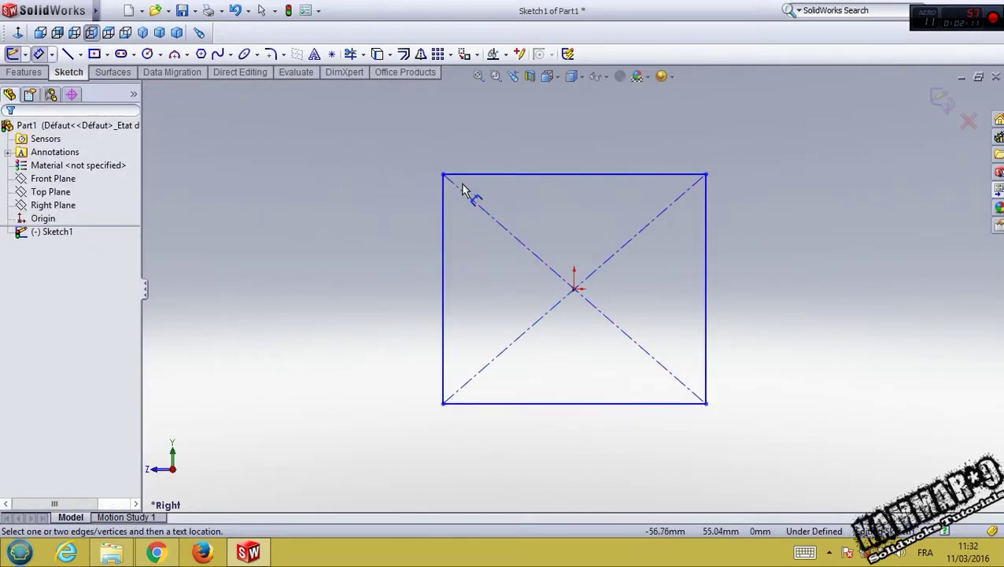
click(504, 175)
click(522, 154)
text(5)
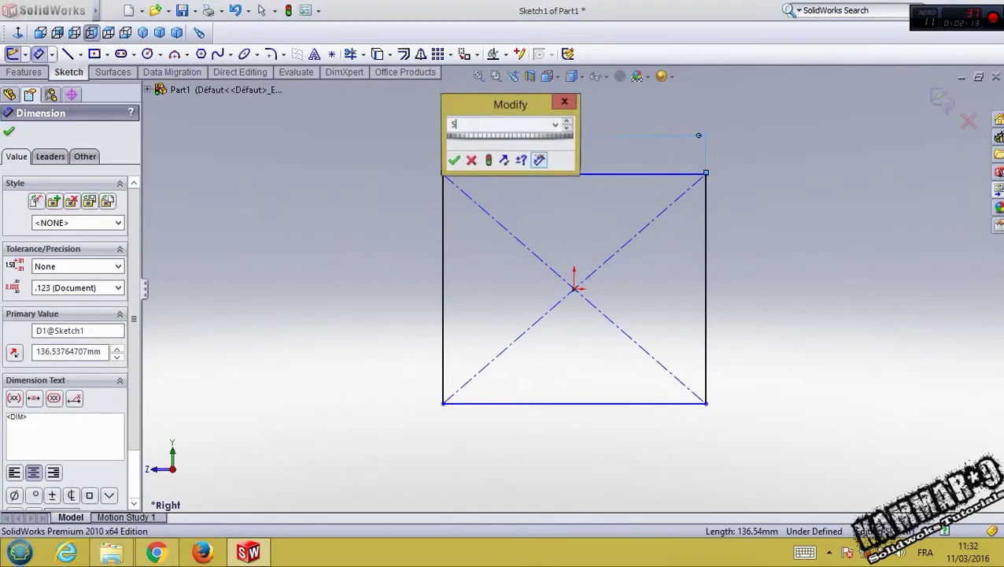
text(2)
key(Return)
key(Escape)
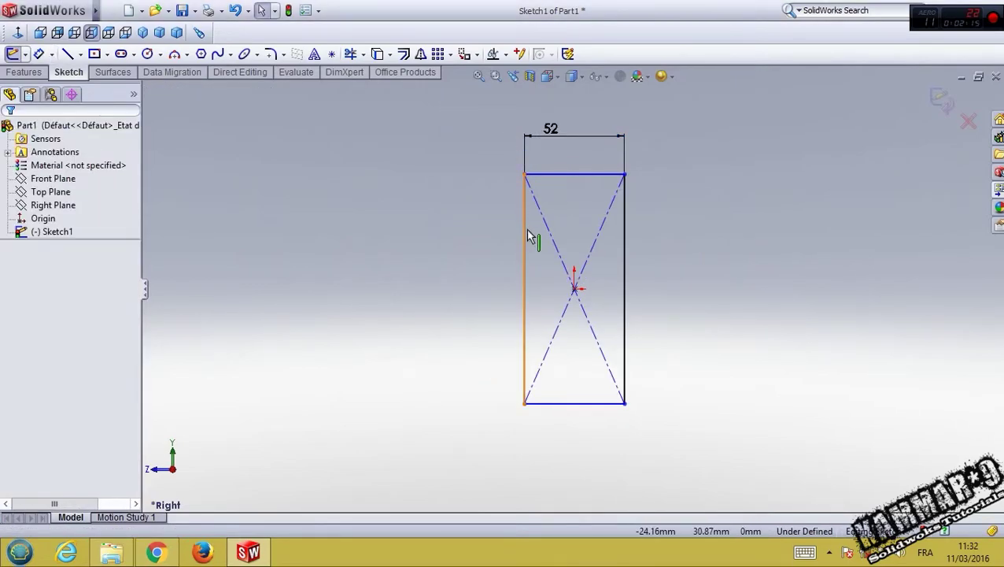
Step: Make the left and top sides equal to fully define the square
click(528, 236)
ctrl+click(587, 174)
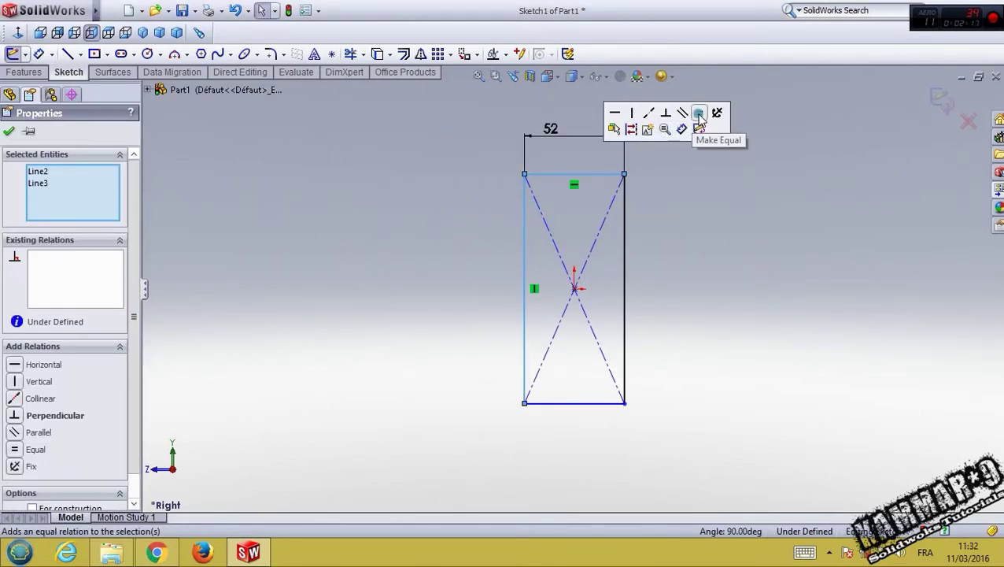
click(700, 116)
click(383, 298)
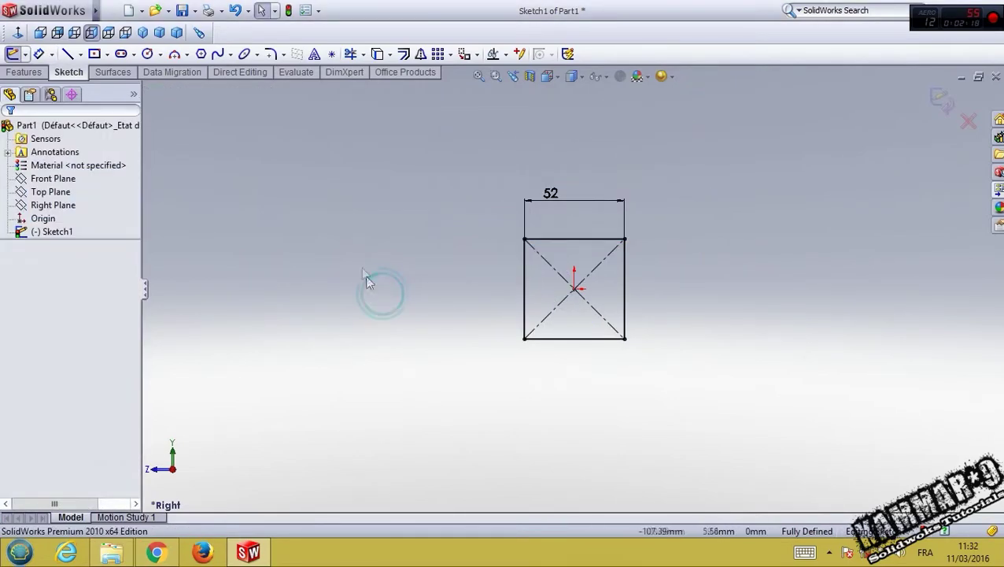
Step: Fillet the upper-left and lower-right corners with a 26 mm radius
click(271, 54)
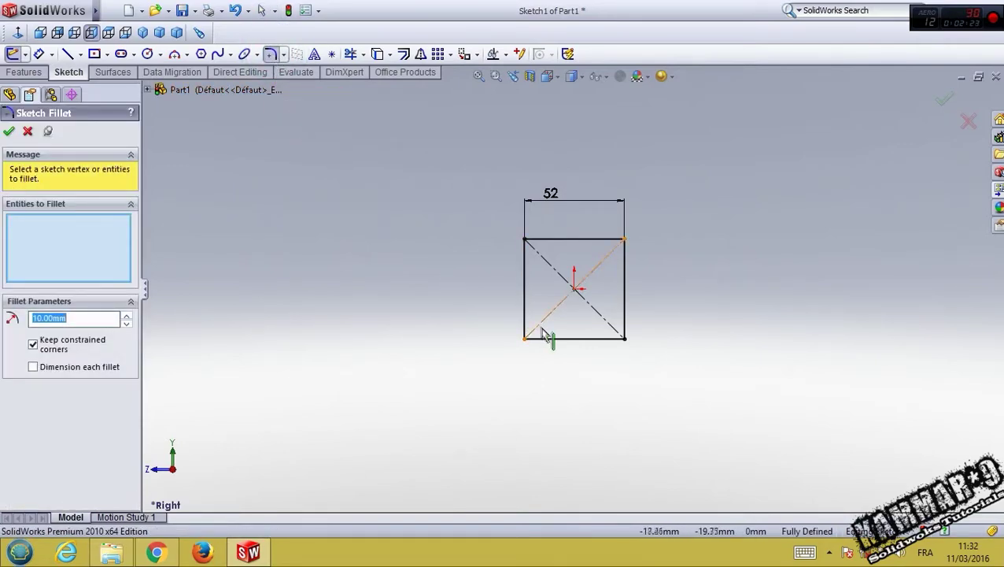
scroll(599, 252, down, 3)
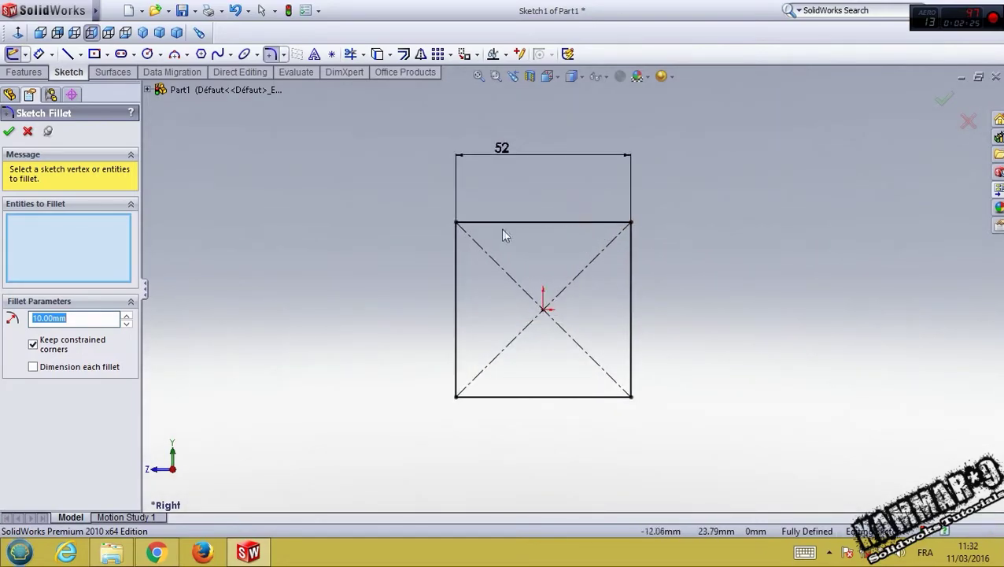
click(455, 224)
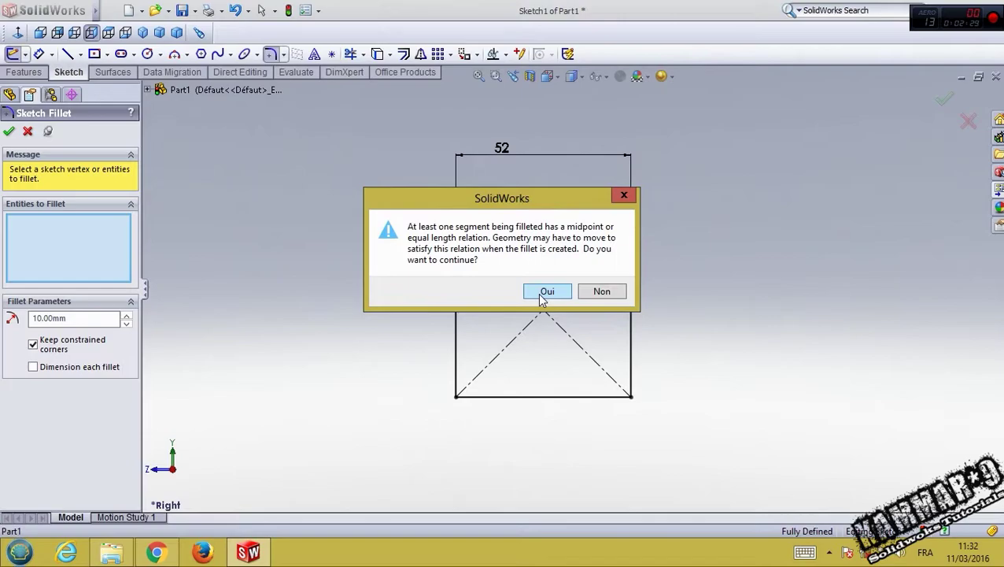
click(543, 292)
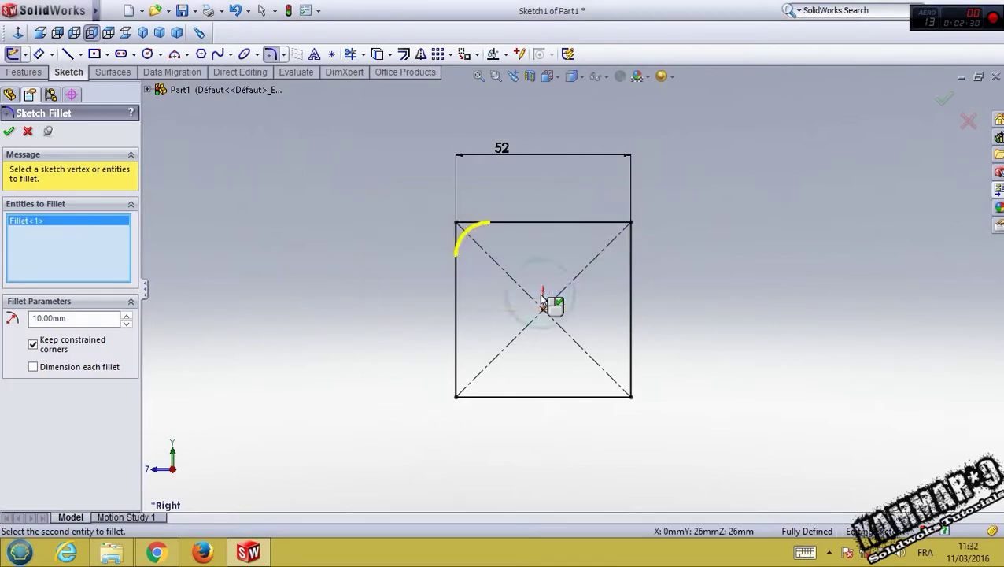
double_click(90, 321)
text(26)
key(Return)
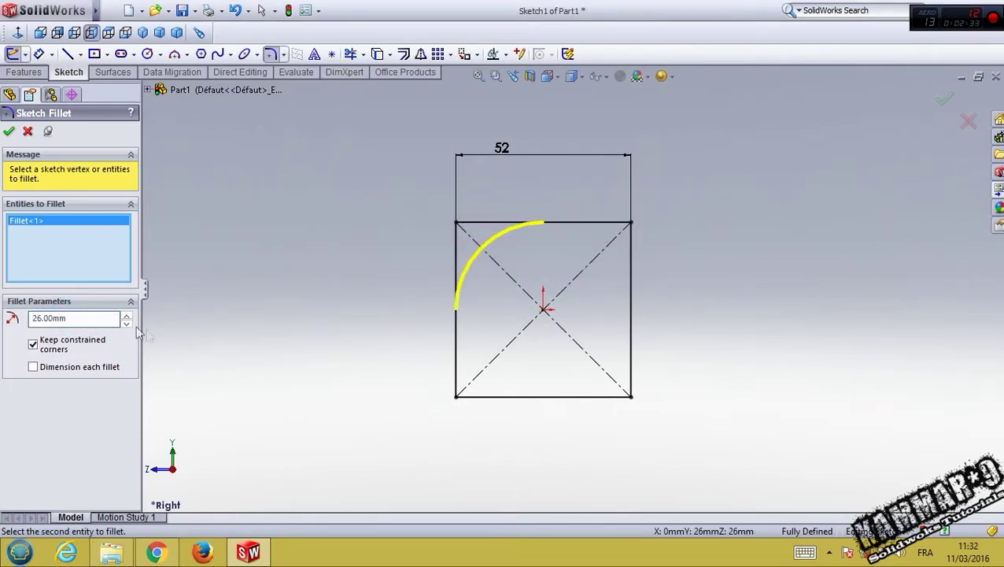
click(632, 397)
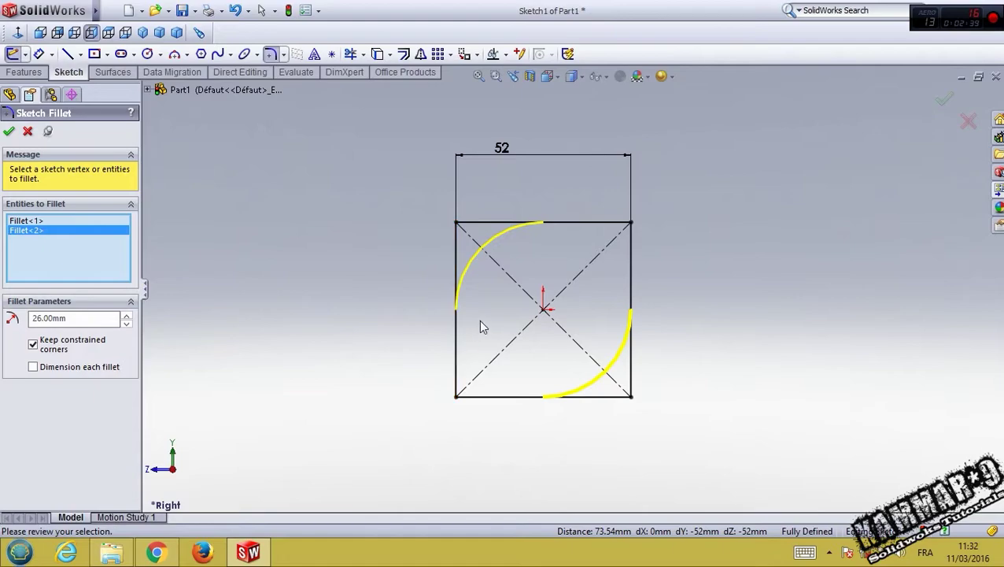
click(10, 131)
Step: Fillet the lower-left and upper-right corners with a 5 mm radius
double_click(71, 318)
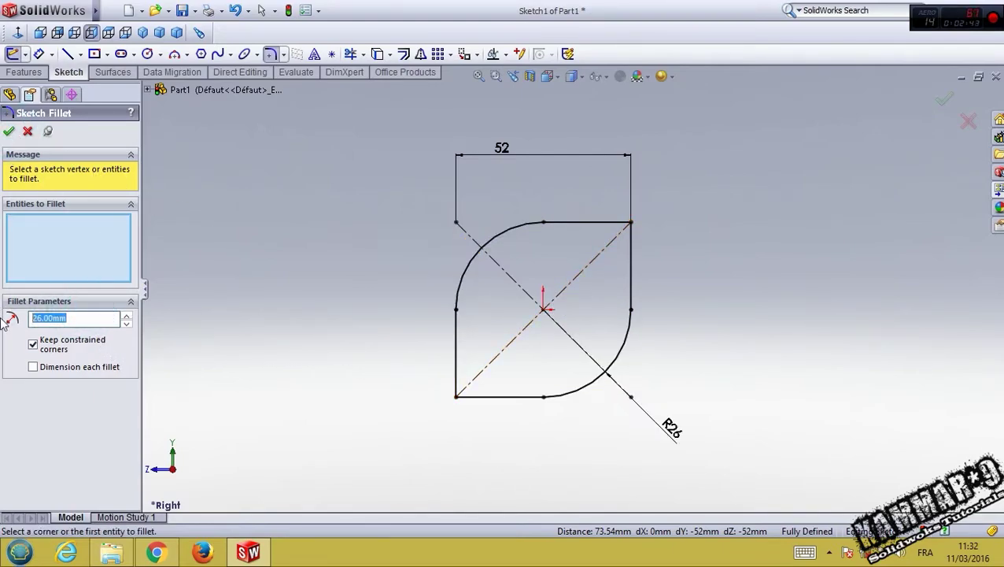
text(5)
click(463, 398)
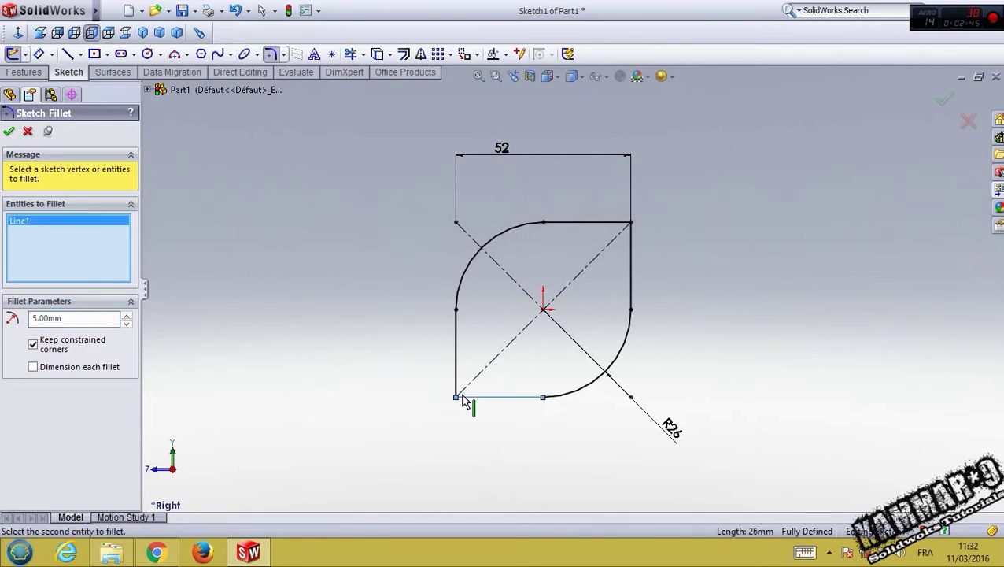
click(453, 388)
click(551, 291)
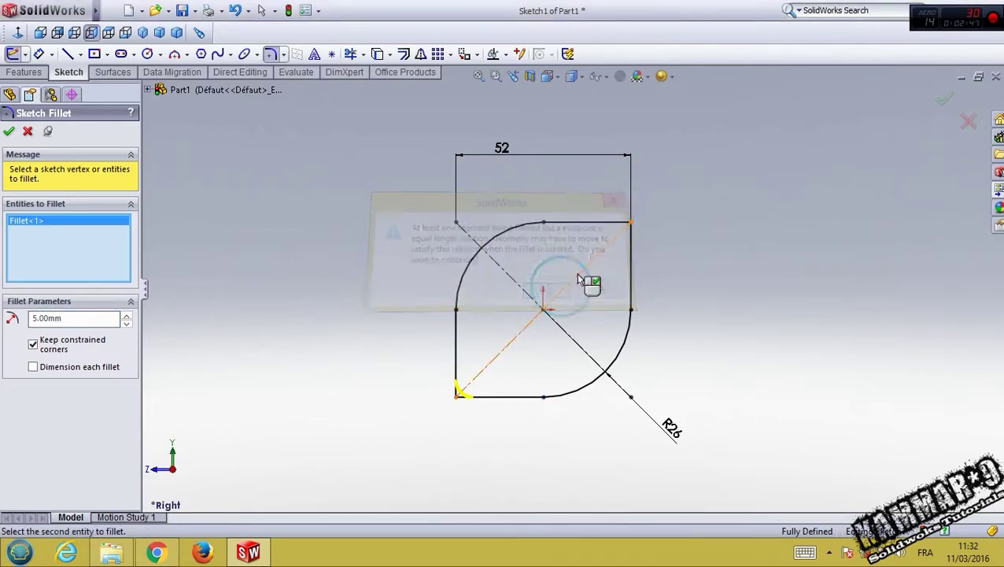
click(630, 222)
click(545, 289)
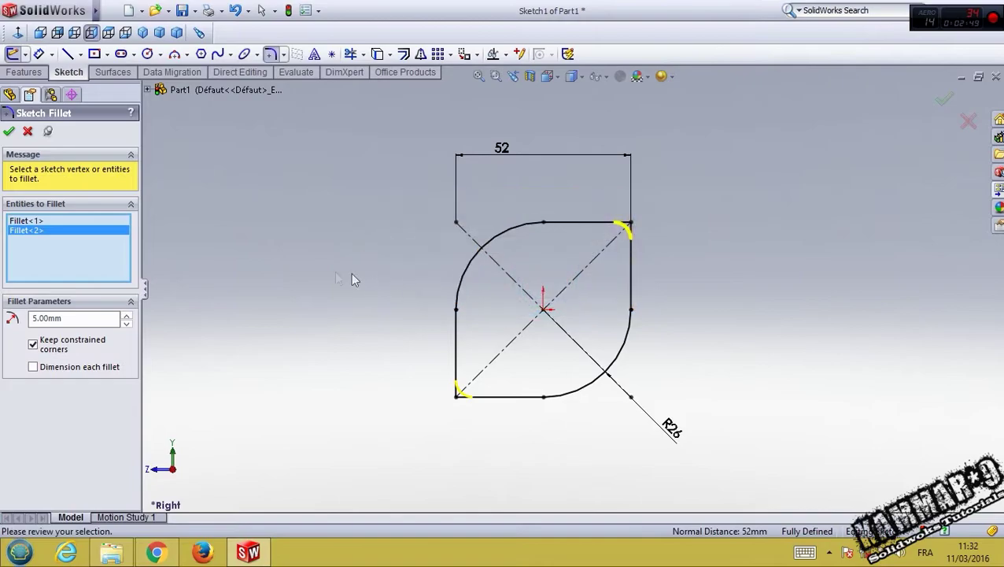
click(9, 130)
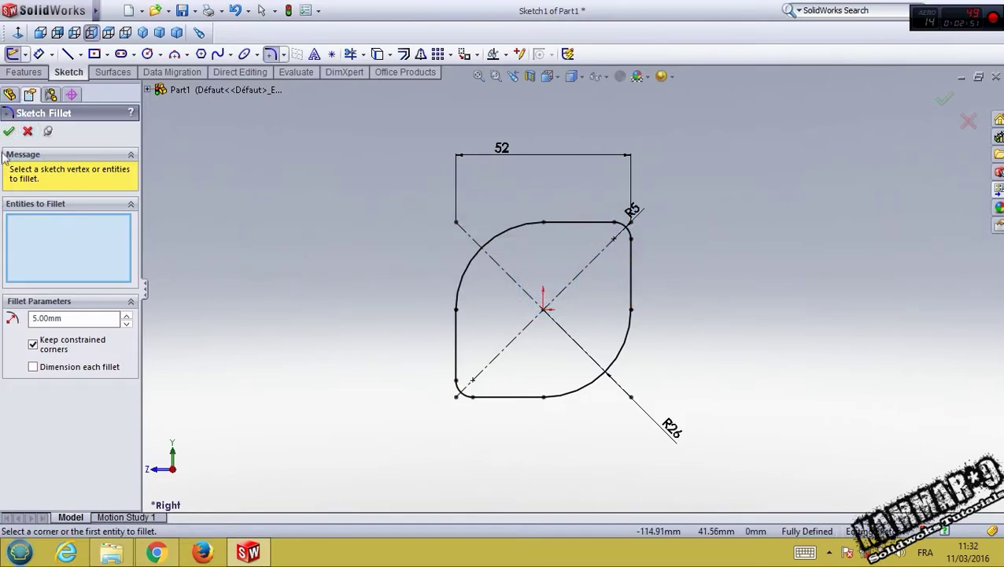
click(28, 131)
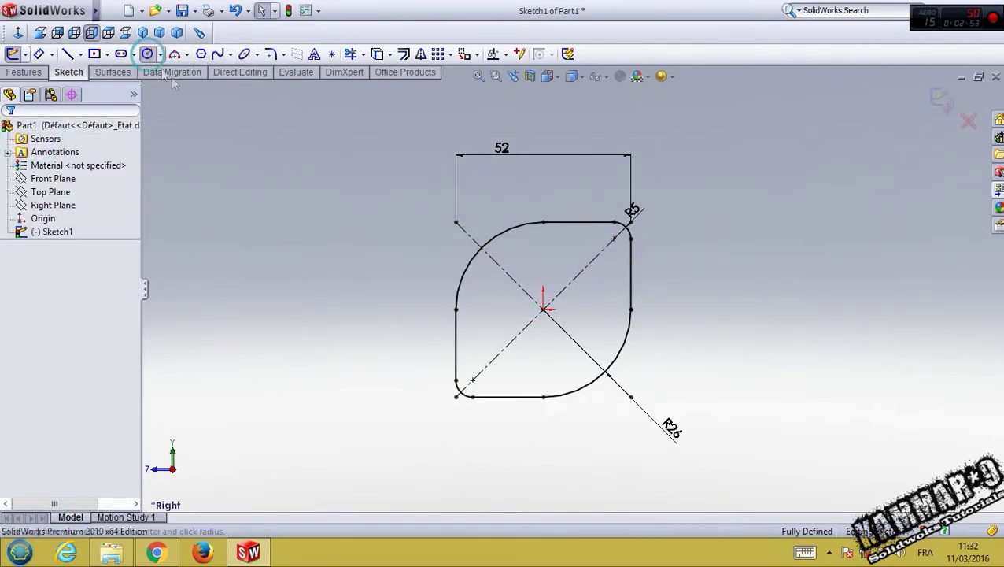
Step: Draw two small circles centred on the lower-left and upper-right R5 corner points
click(147, 53)
click(472, 380)
click(507, 371)
key(Escape)
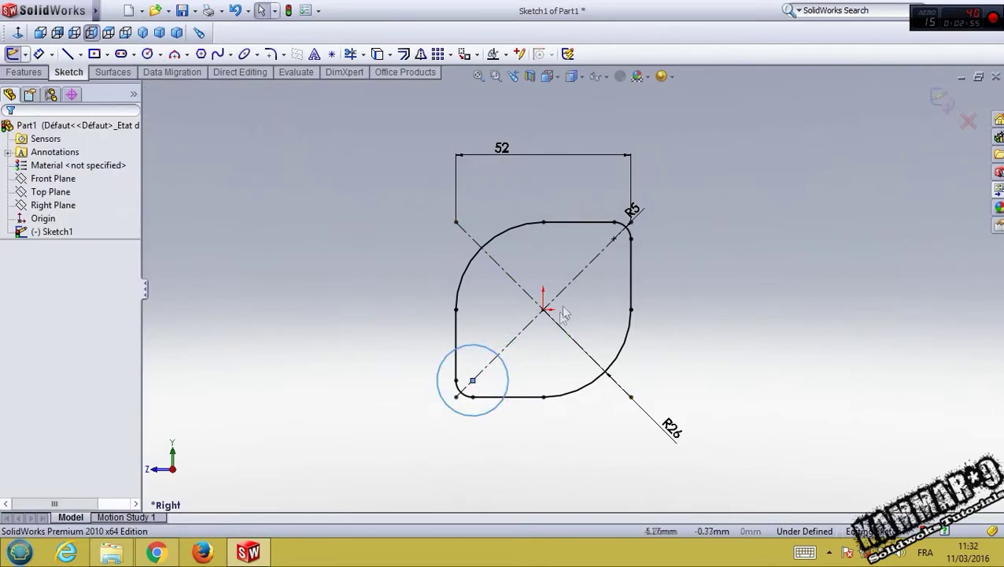
click(147, 53)
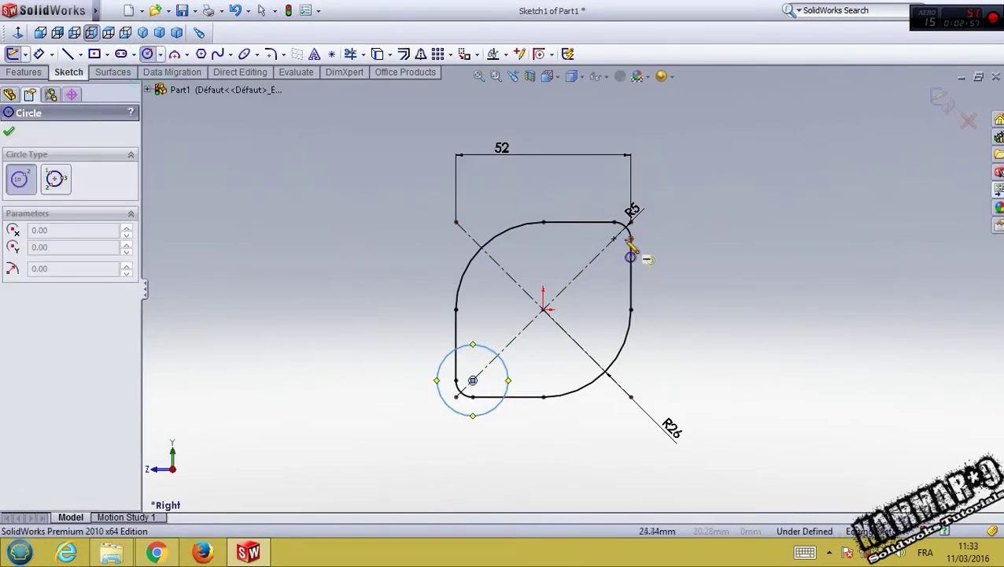
click(614, 239)
click(617, 256)
key(Escape)
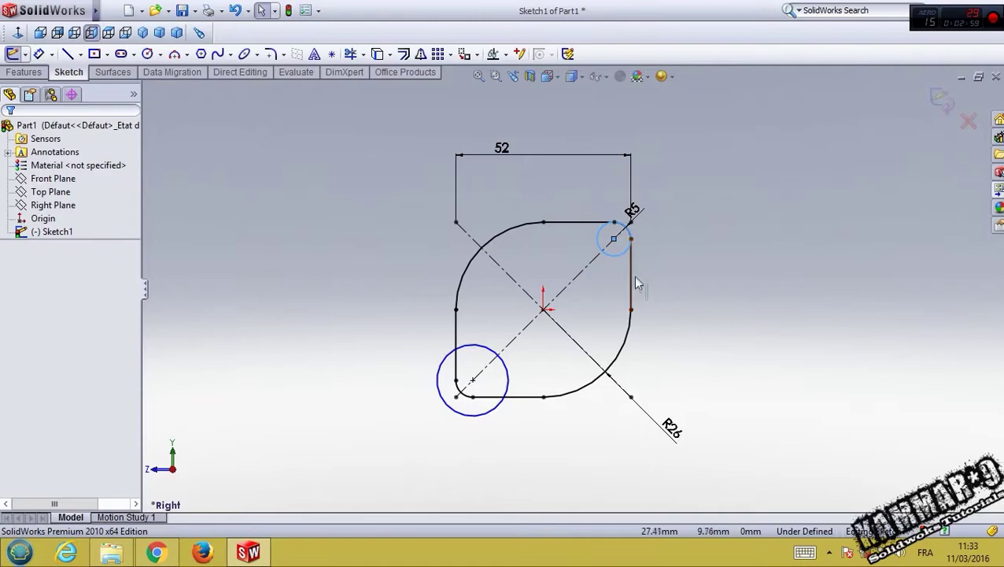
Step: Make the two circles equal and dimension them to Ø6 mm
ctrl+click(508, 378)
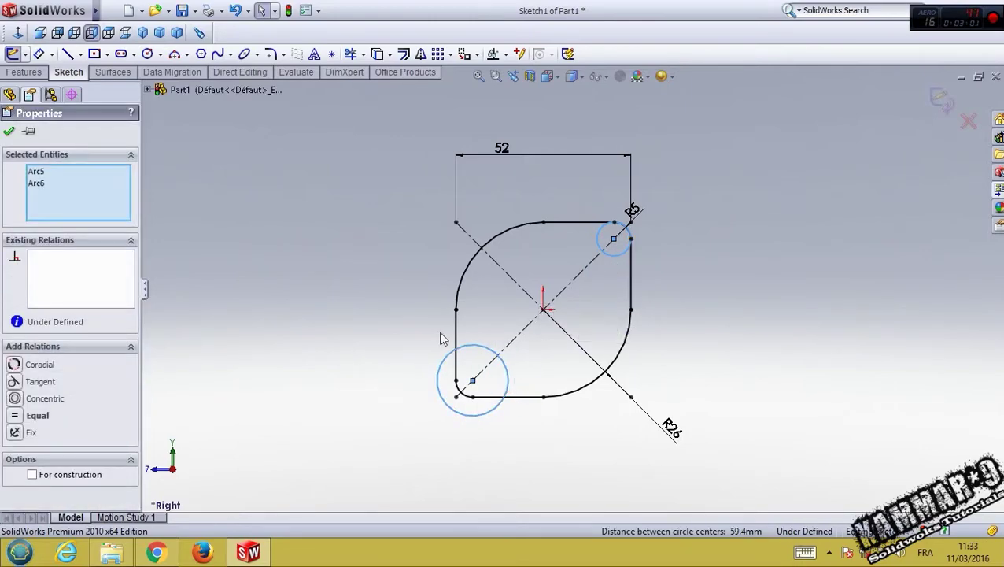
click(17, 415)
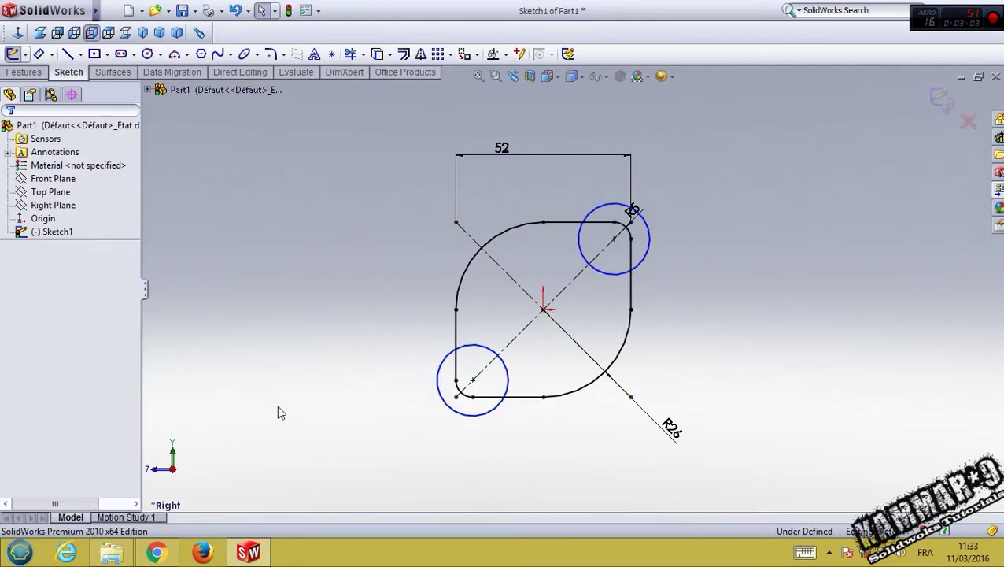
key(d)
click(472, 346)
click(382, 315)
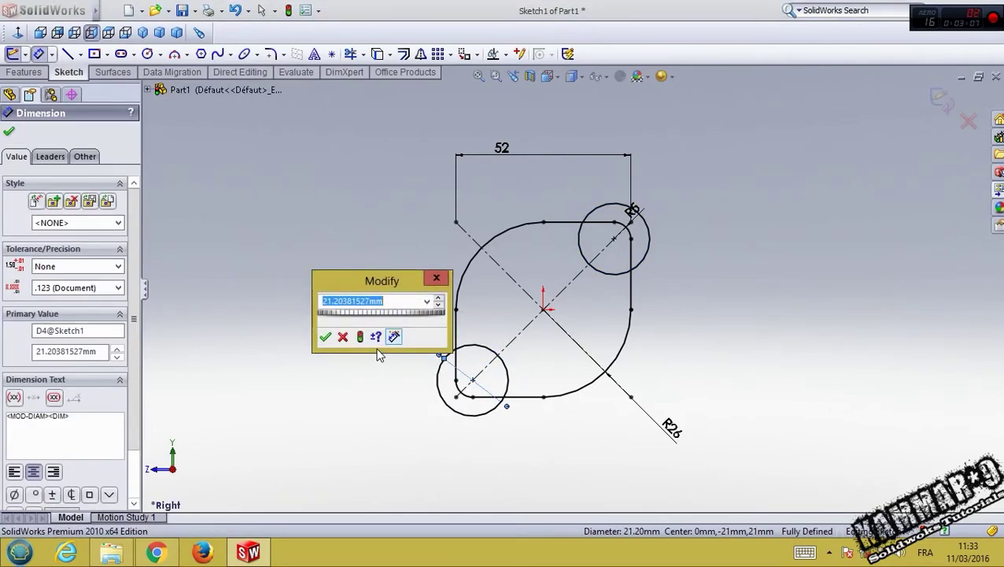
text(6)
key(Return)
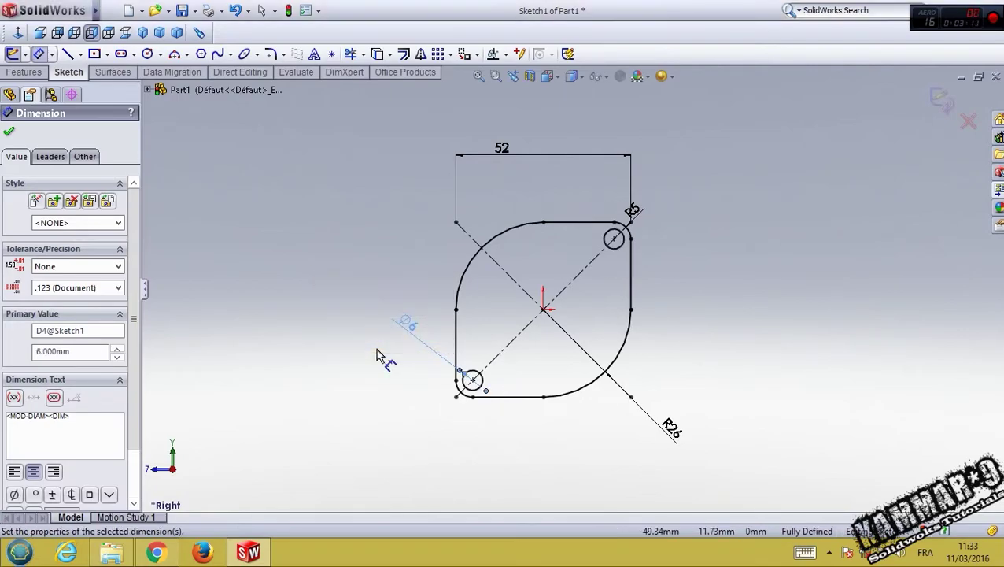
Step: Extrude Sketch1 2 mm as Boss-Extrude1 and switch to the Dimetric view
key(Escape)
click(23, 71)
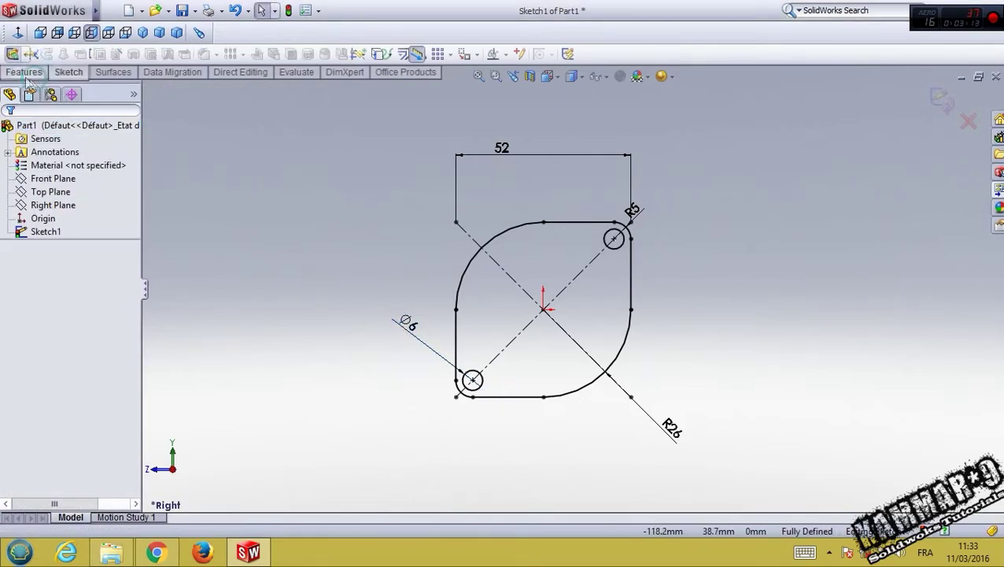
click(12, 54)
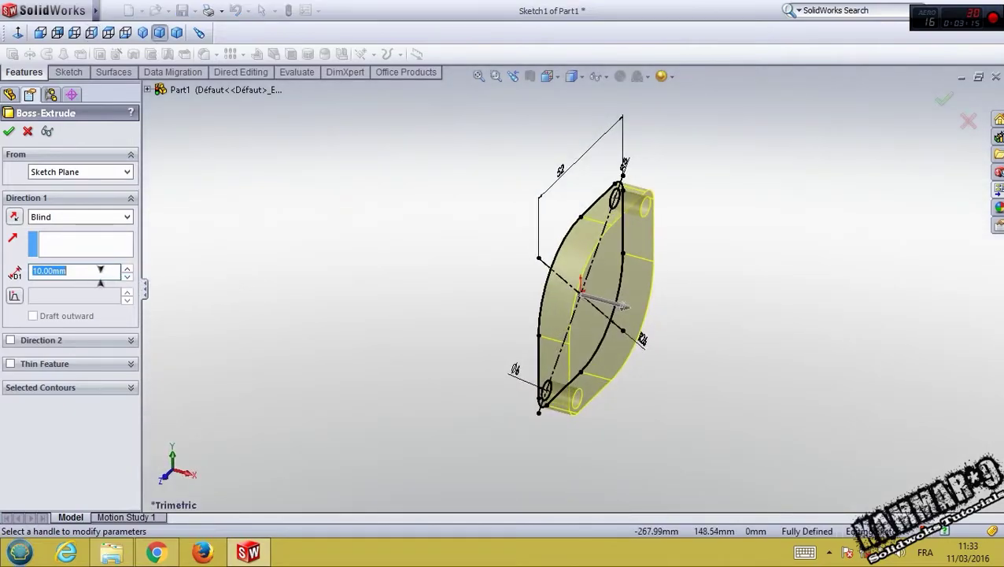
text(2)
key(Return)
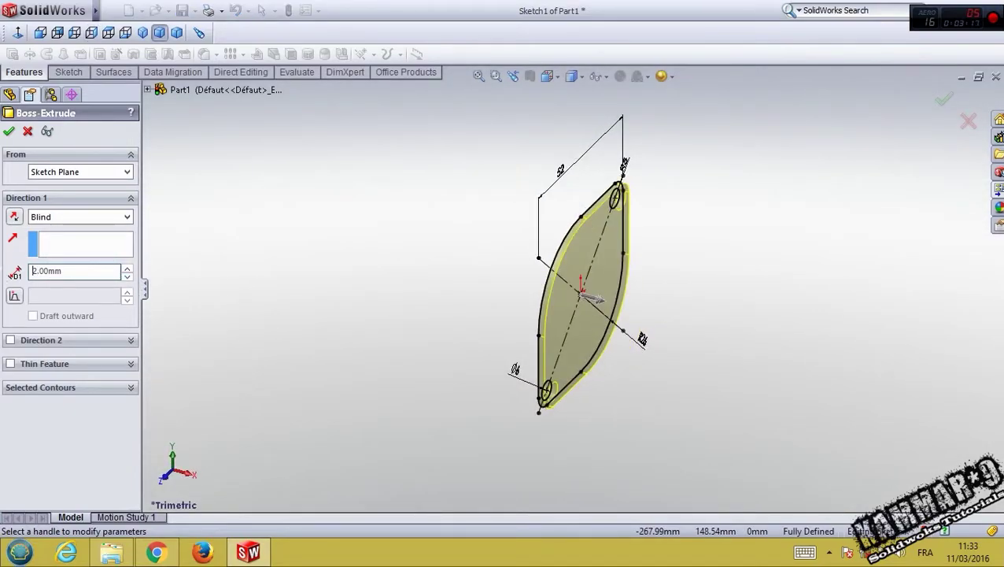
click(176, 32)
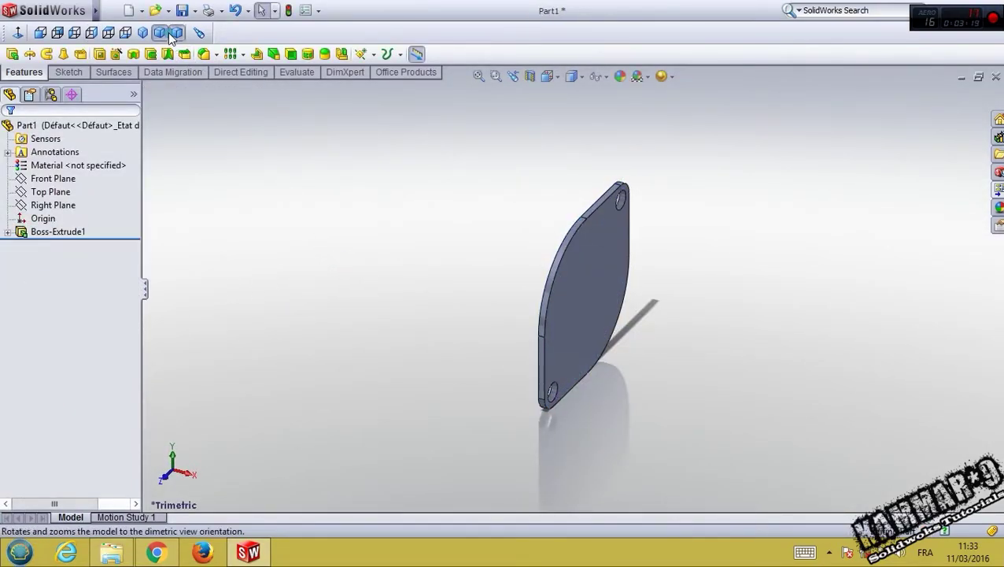
Step: Assign 1060 Alloy as the plate's material and orbit to view its face
right_click(88, 166)
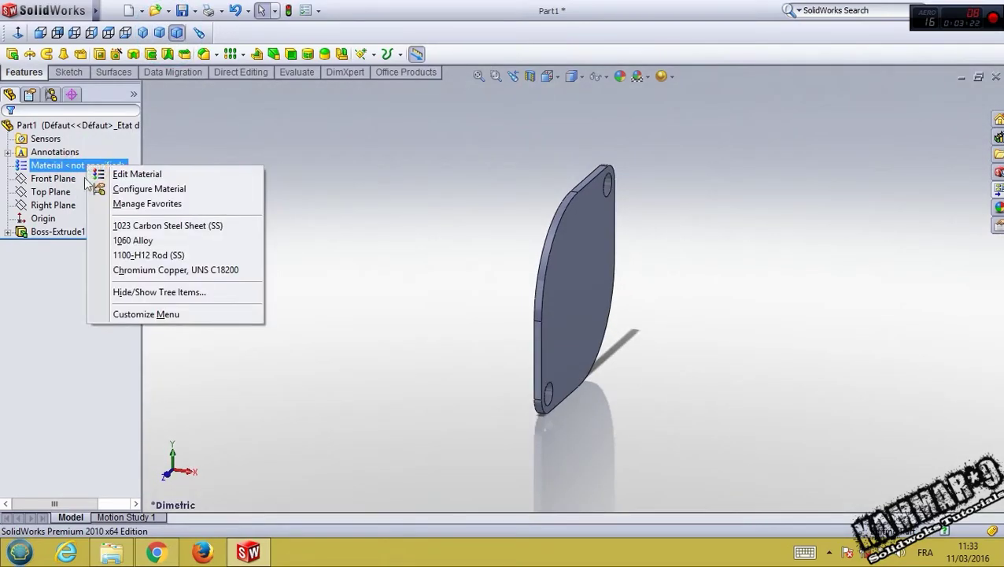
click(123, 240)
middle_drag(442, 297, 480, 268)
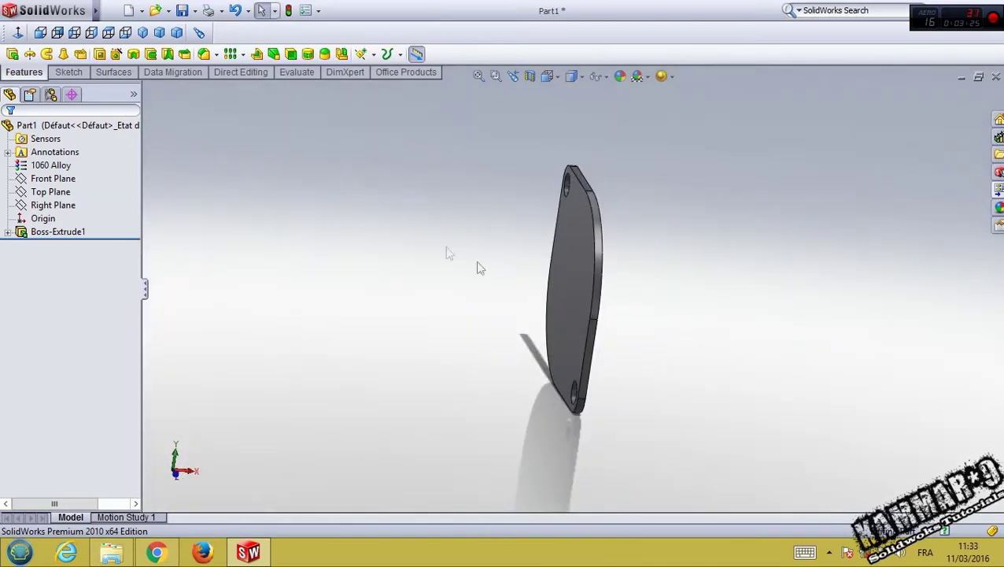
click(176, 33)
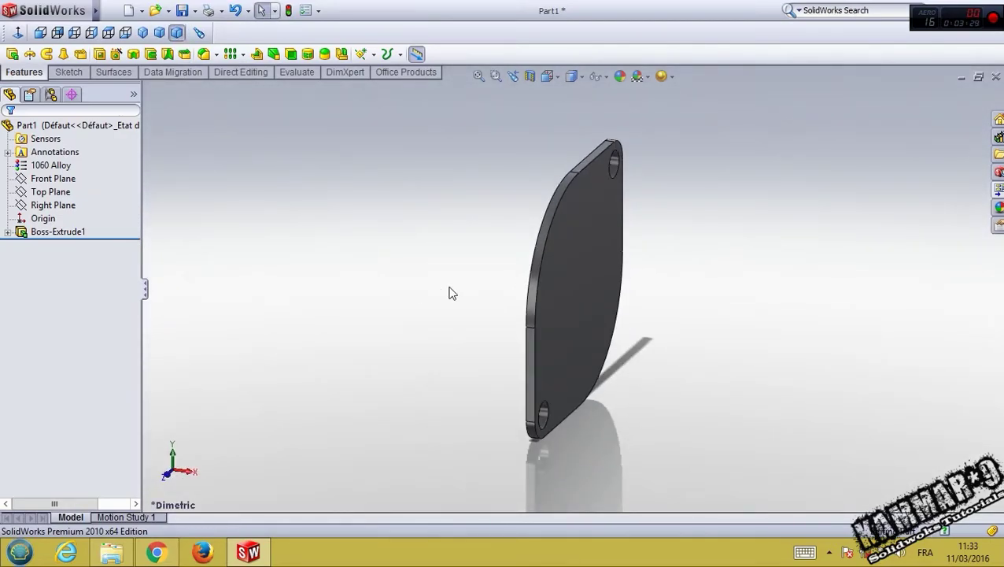
middle_drag(459, 289, 551, 259)
Step: Start a sketch on the plate's front face and draw a circle centred at the origin
click(536, 242)
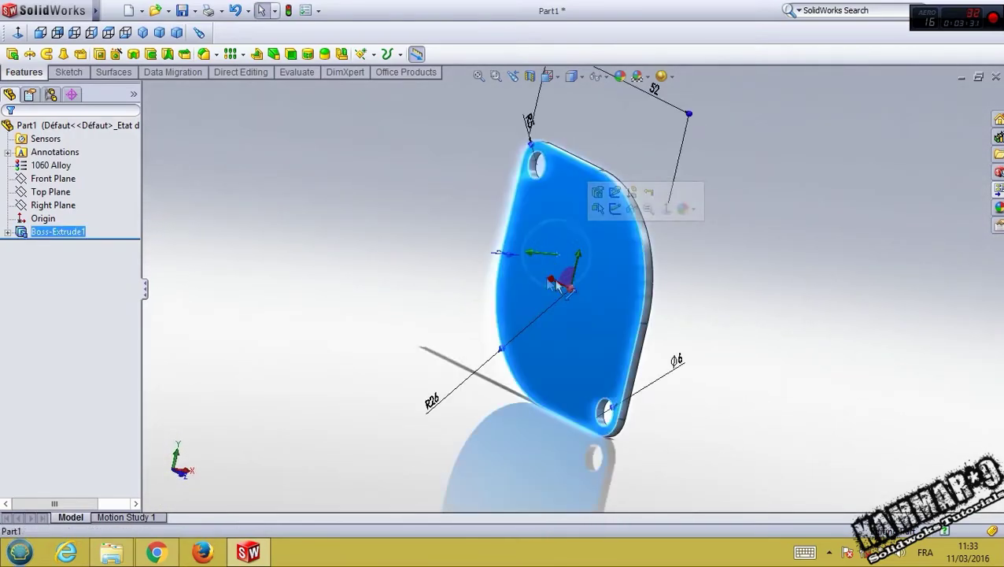
click(615, 209)
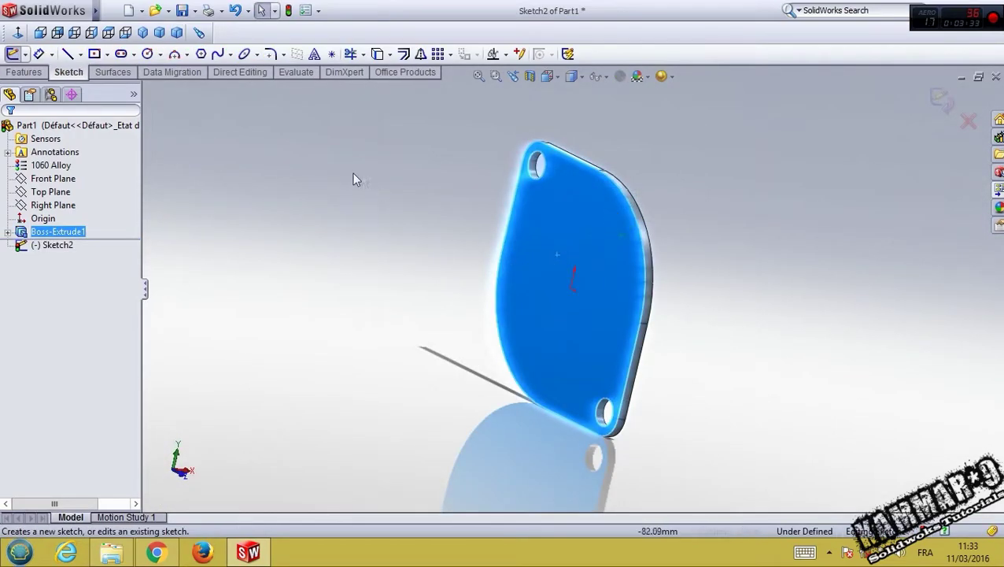
click(147, 54)
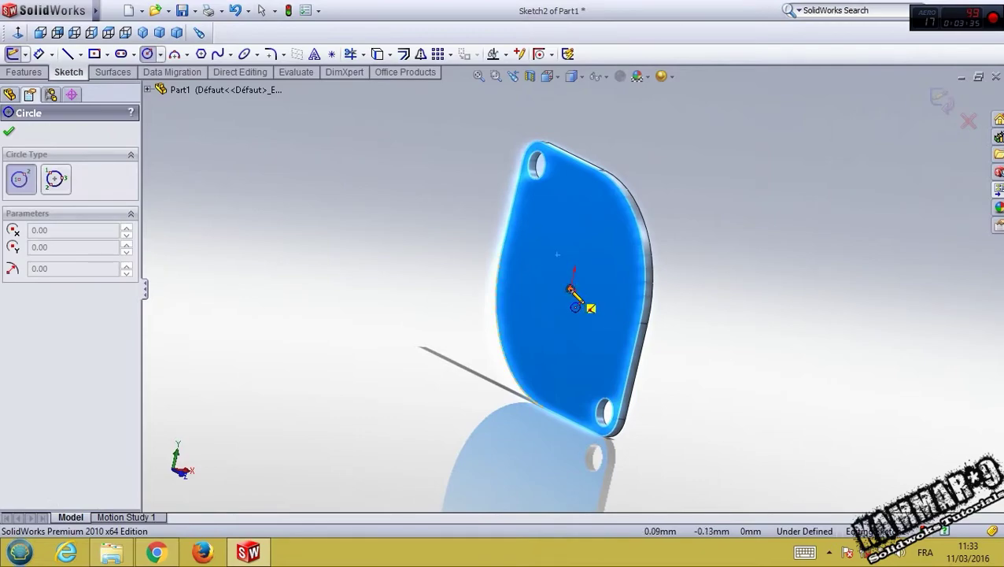
click(570, 289)
click(603, 364)
right_drag(464, 365, 475, 277)
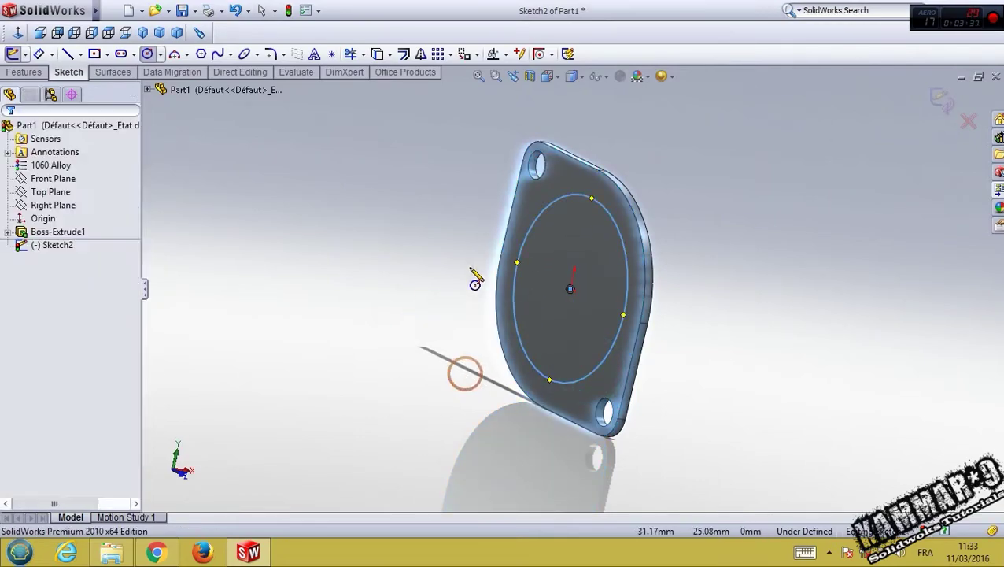
Step: Dimension the circle to Ø50 mm and exit the sketch
click(618, 229)
click(445, 229)
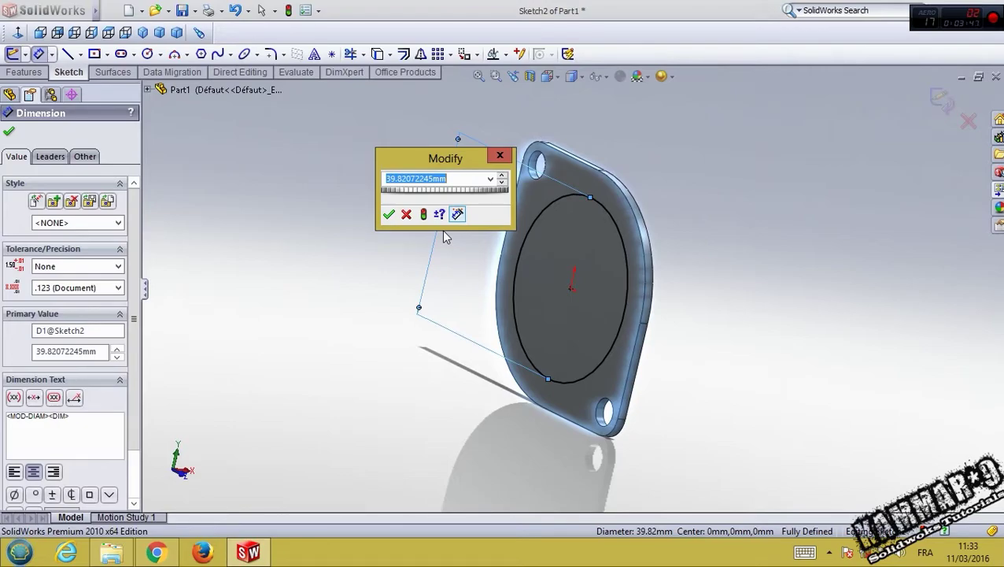
text(50)
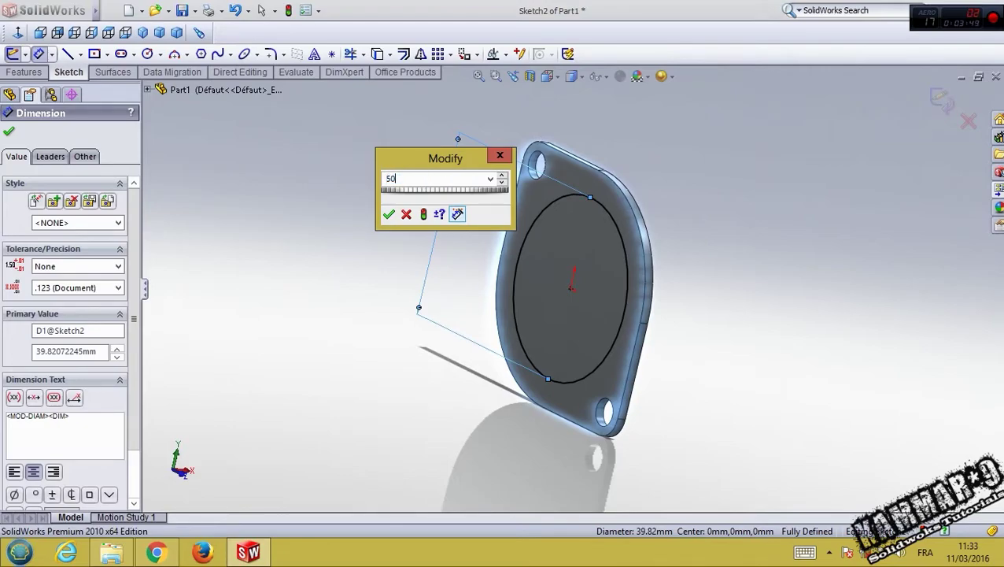
key(Return)
key(Escape)
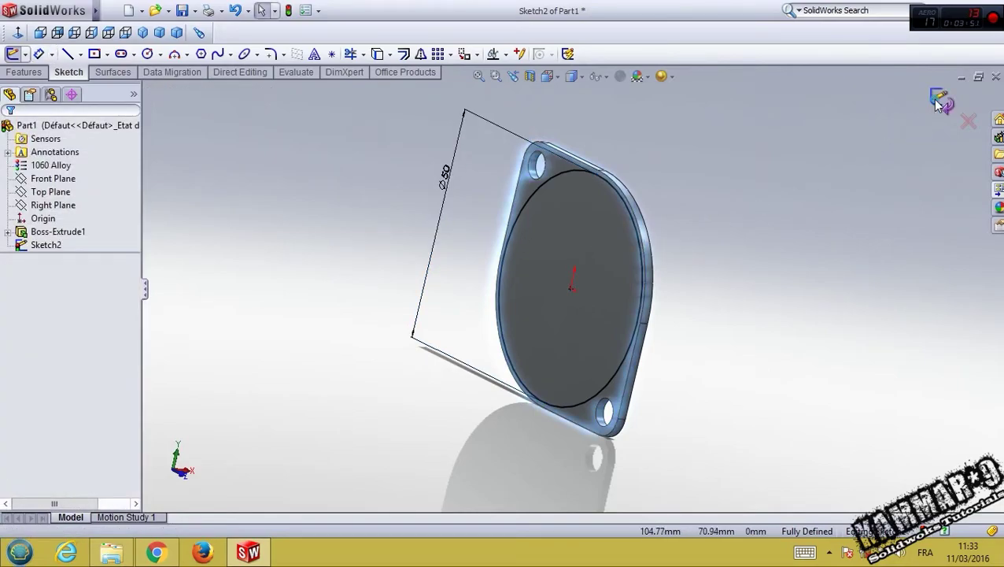
click(940, 101)
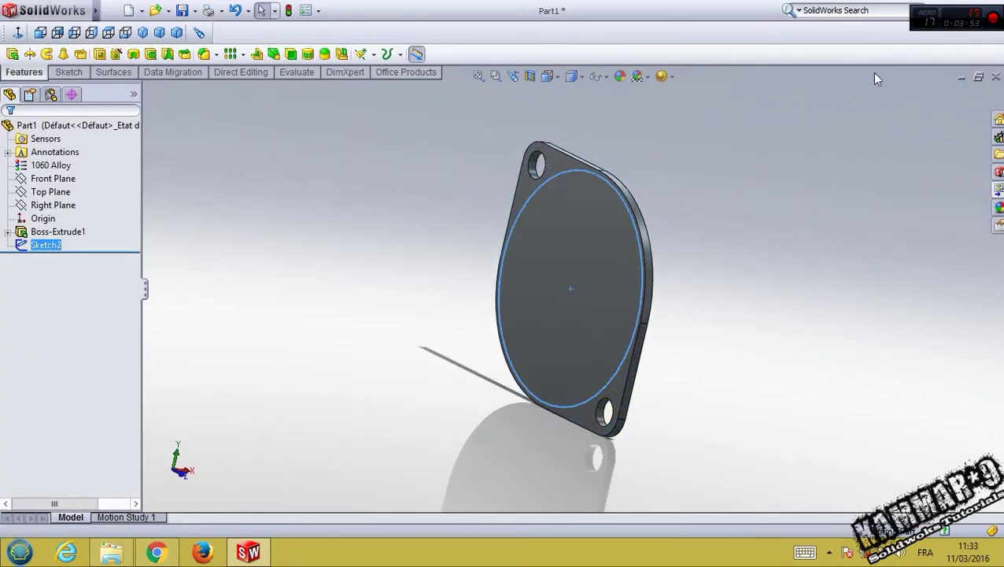
Step: Start a new sketch on the Front Plane
click(452, 217)
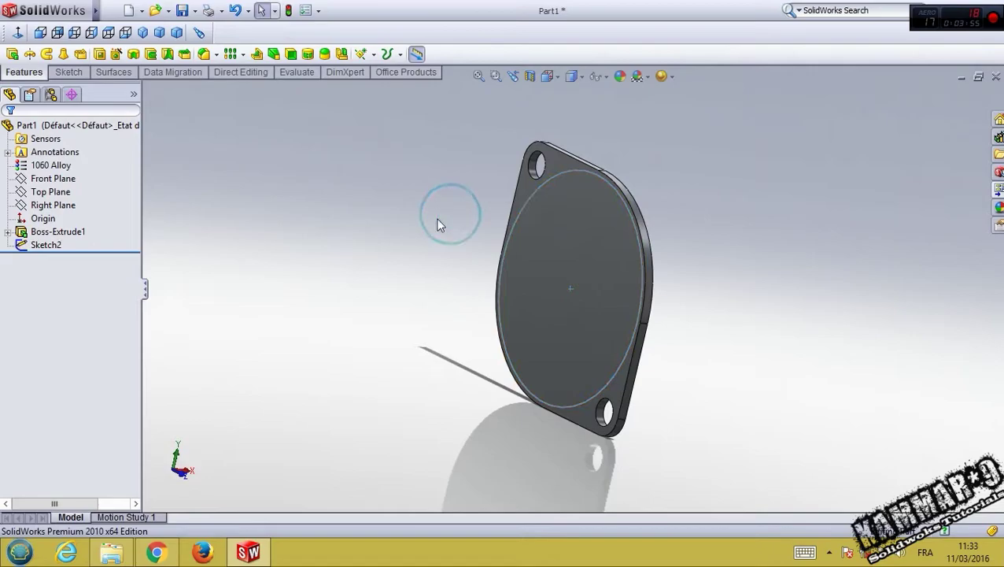
click(47, 207)
click(48, 193)
click(49, 180)
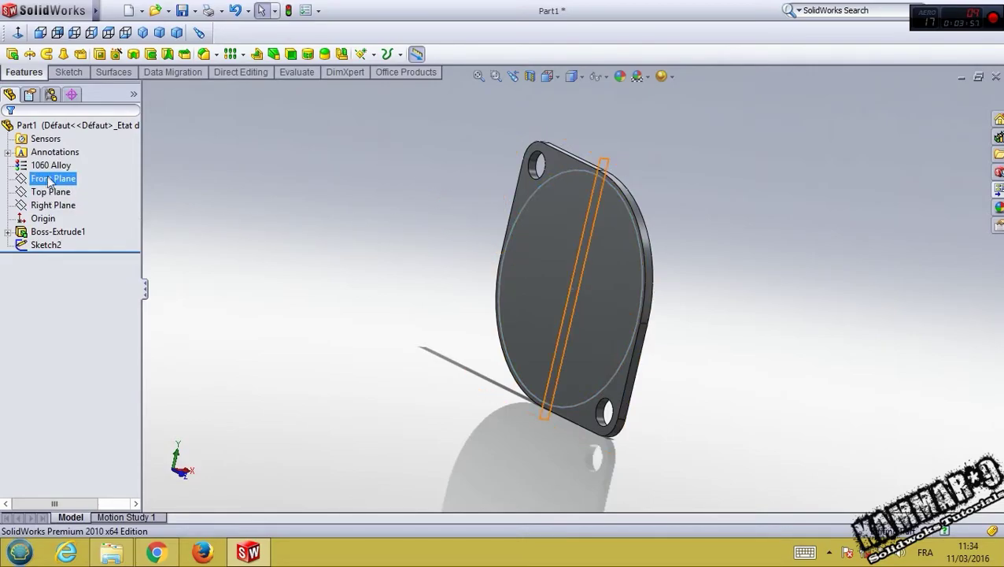
click(65, 158)
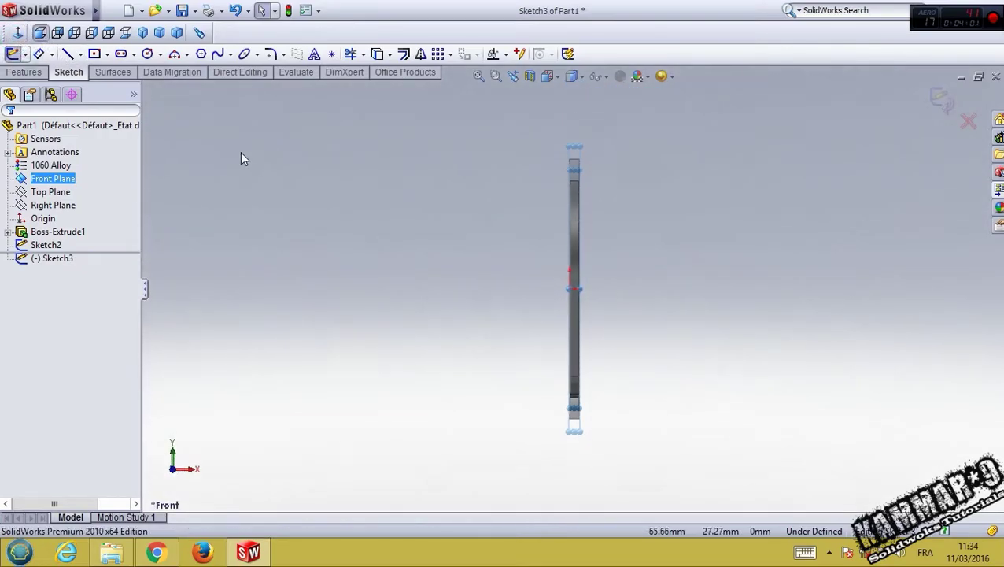
Step: Draw a three-segment line path leftward from the plate centre: horizontal, slanting up, short down
click(68, 54)
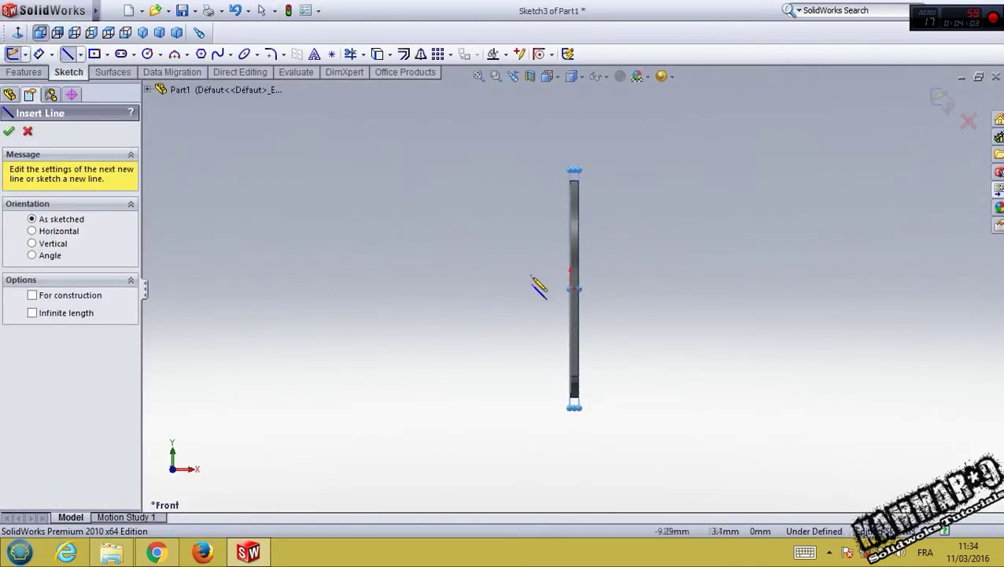
click(572, 289)
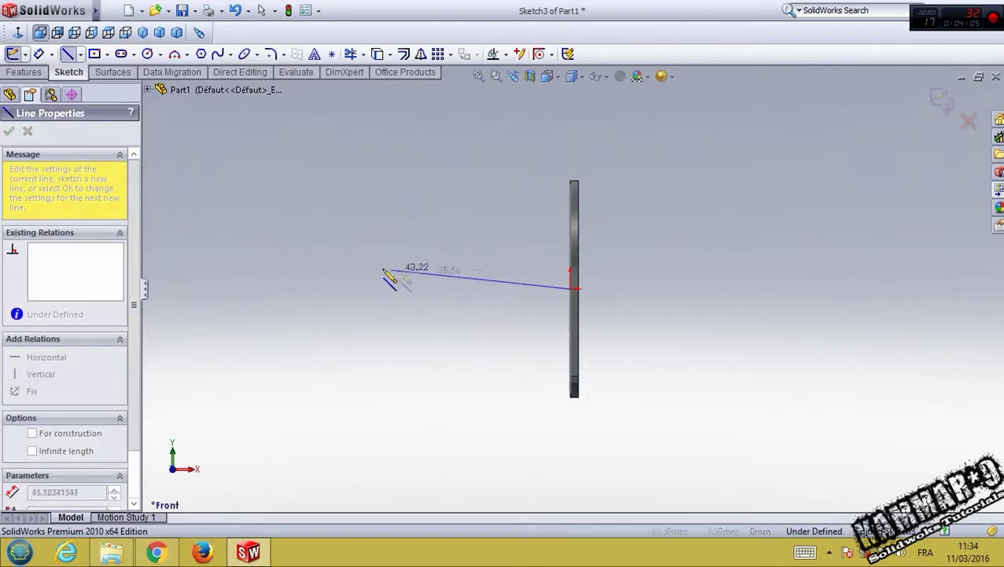
click(323, 288)
scroll(285, 269, up, 3)
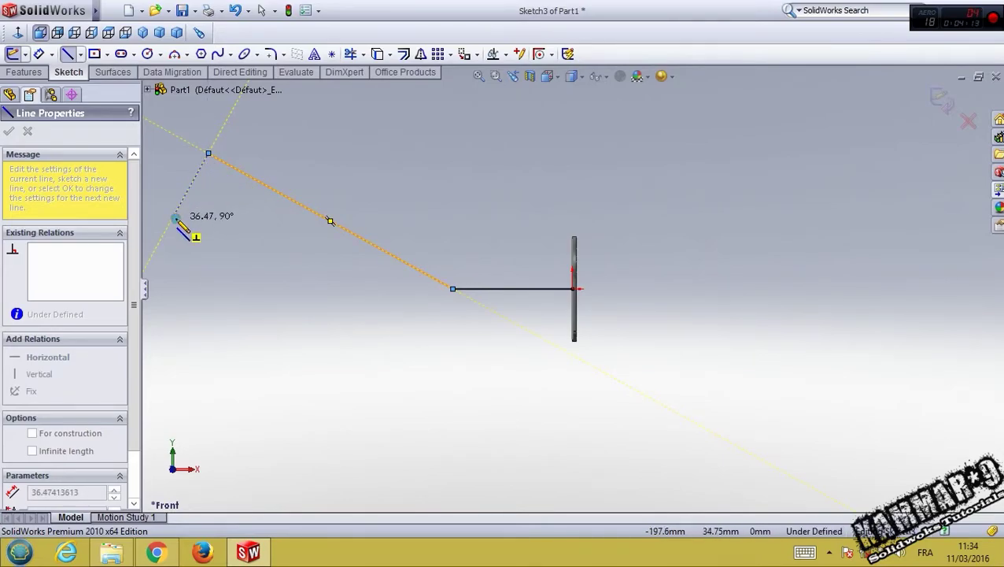
click(175, 219)
key(Escape)
scroll(287, 323, up, 1)
scroll(269, 262, down, 1)
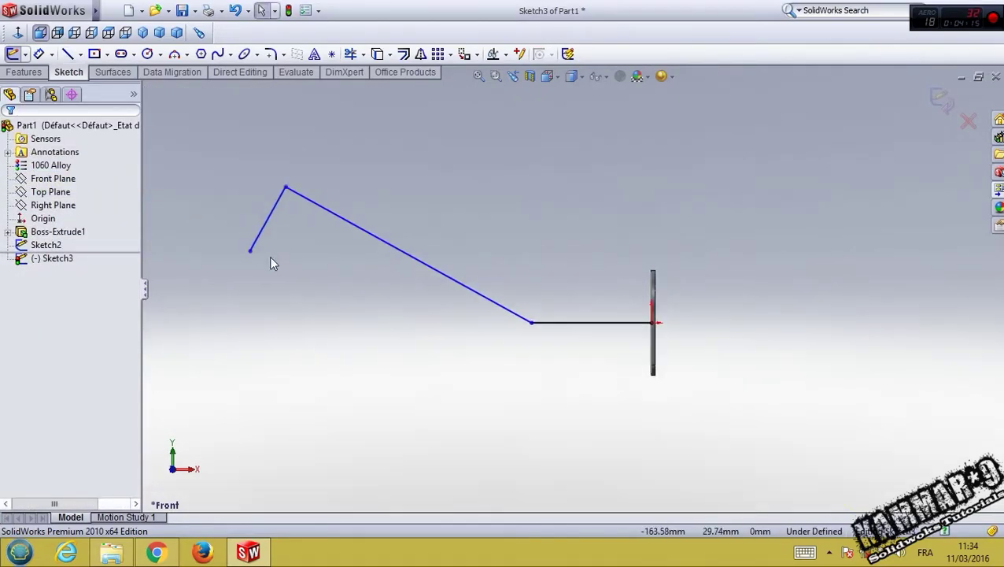
scroll(315, 291, down, 1)
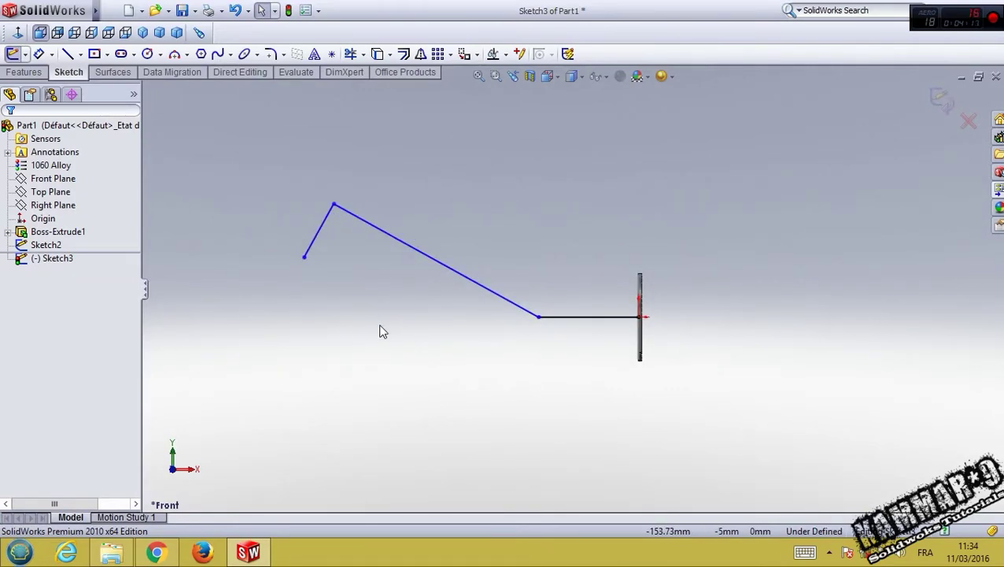
right_drag(371, 322, 382, 267)
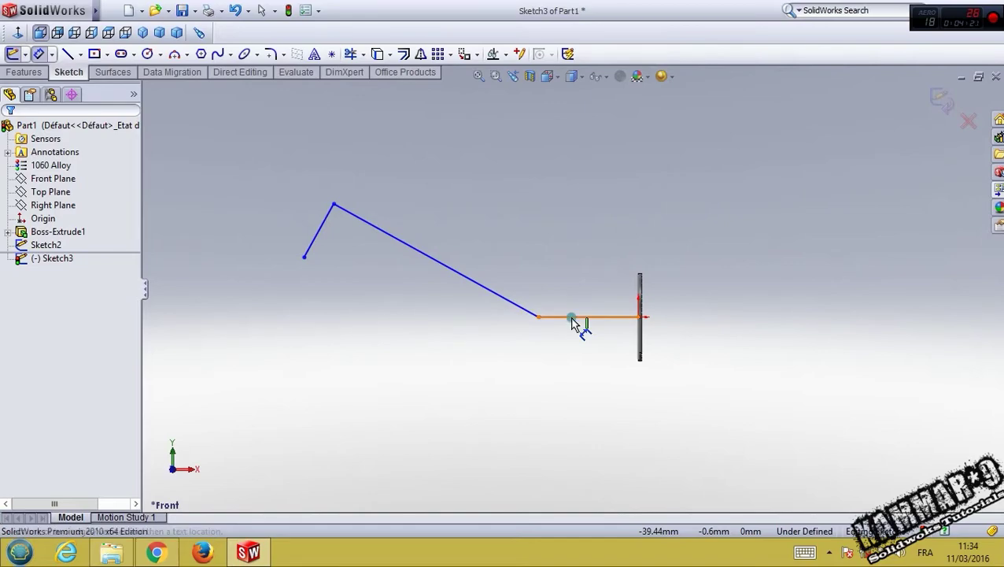
Step: Dimension the path lines: horizontal 60 mm, slanted 125 mm and short end line 46 mm
click(575, 320)
click(580, 356)
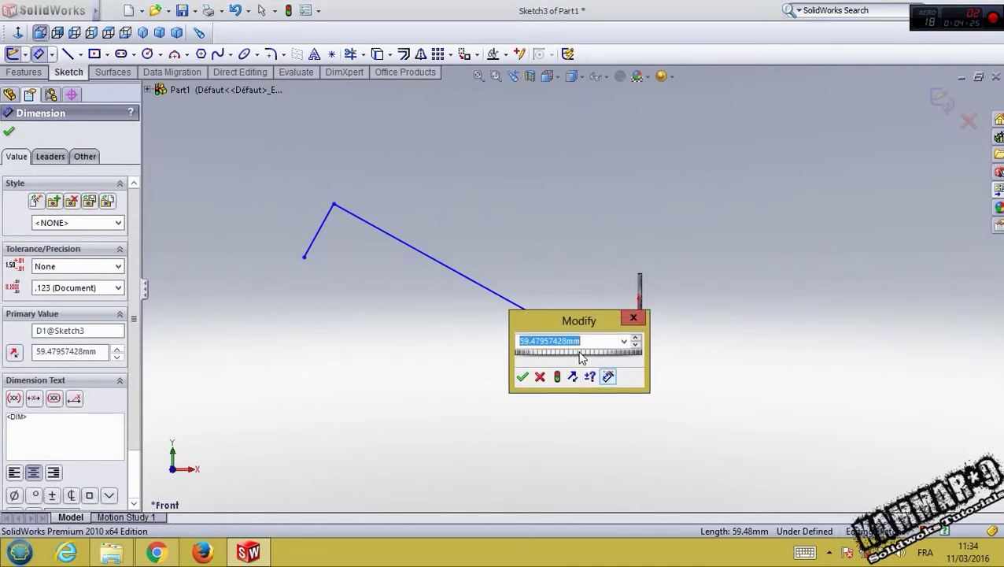
text(60)
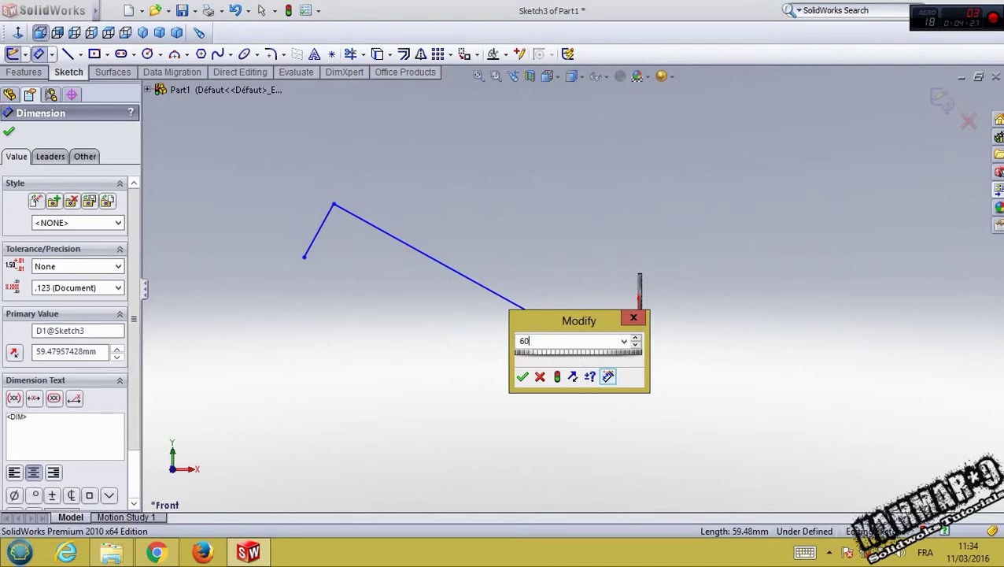
key(Return)
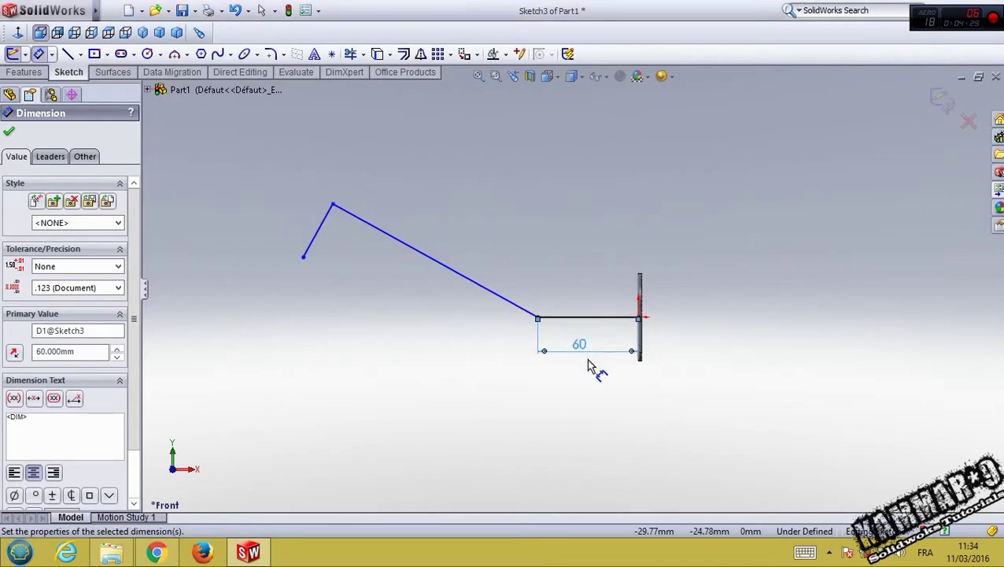
click(476, 283)
click(465, 299)
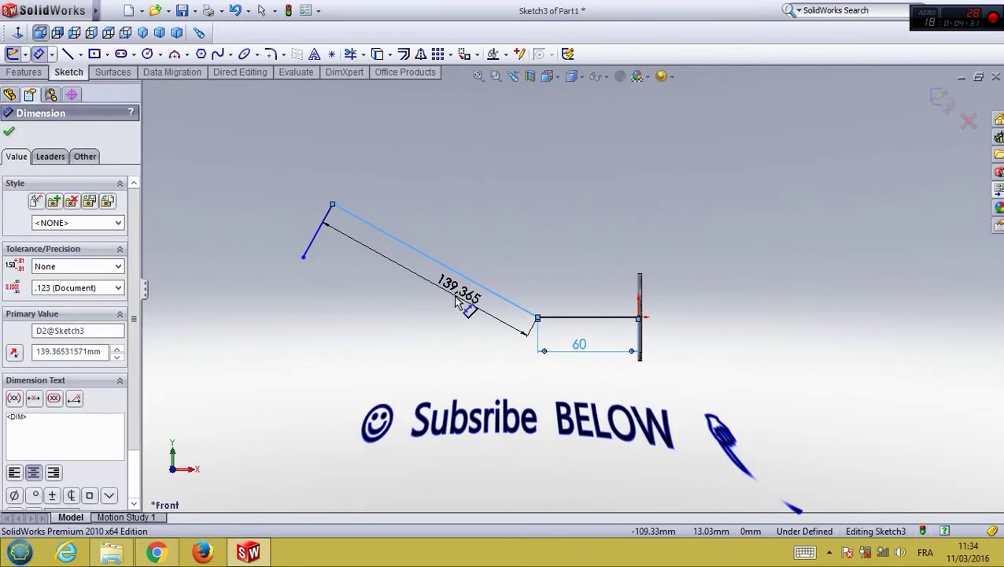
text(125)
key(Return)
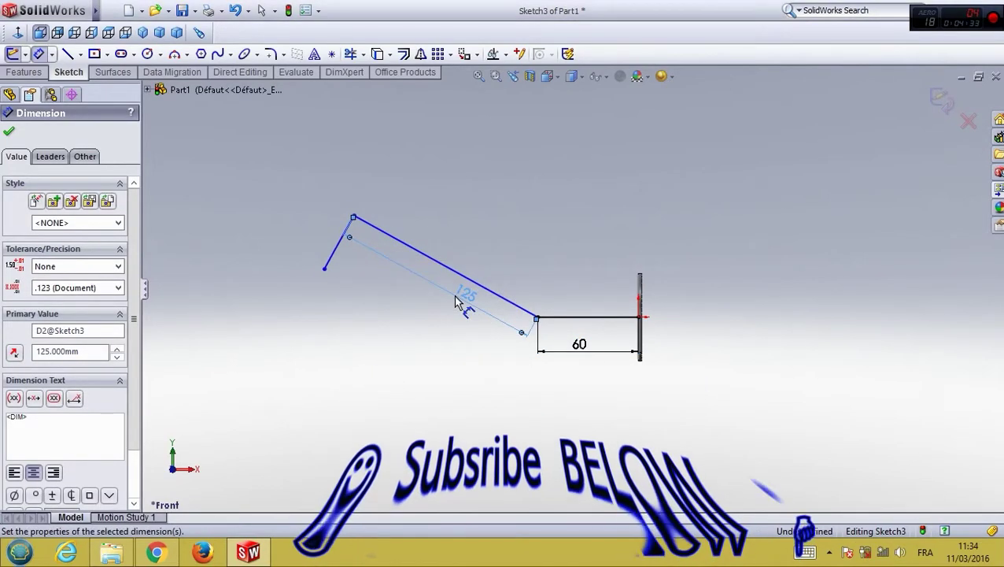
click(339, 248)
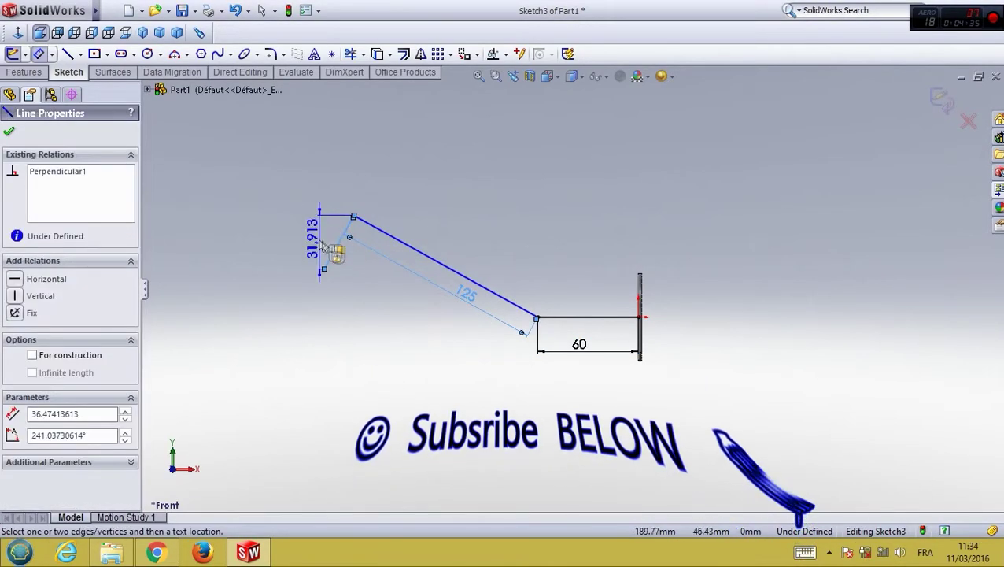
click(334, 241)
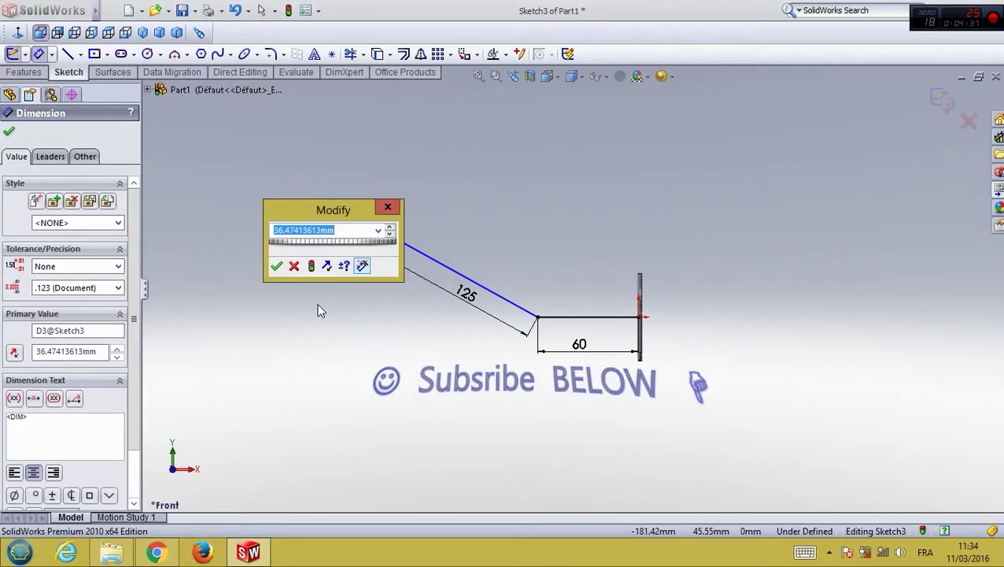
text(46)
key(Return)
Step: Add a 142° angle dimension between the 125 mm and 60 mm lines
scroll(551, 296, down, 3)
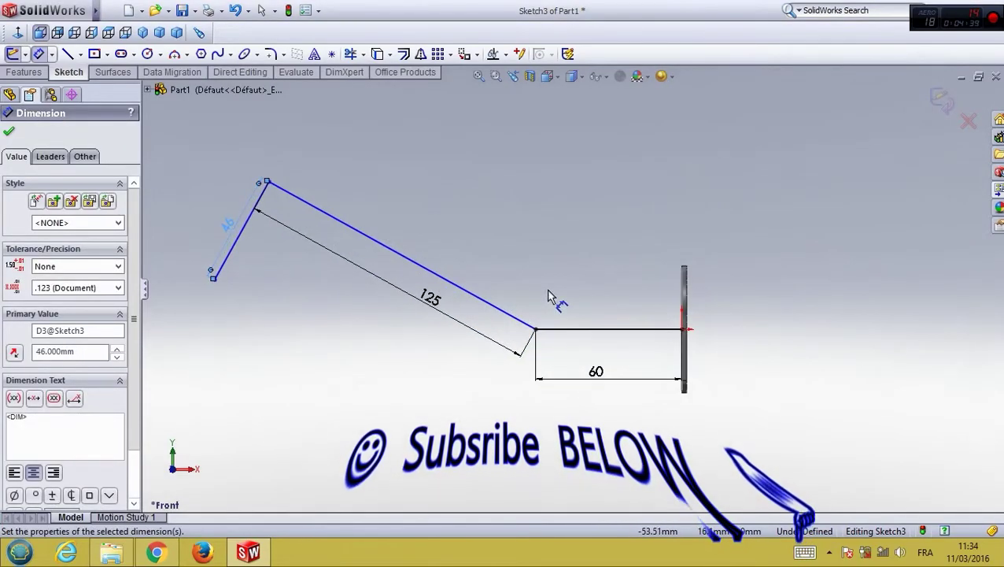
key(Escape)
click(494, 307)
click(551, 329)
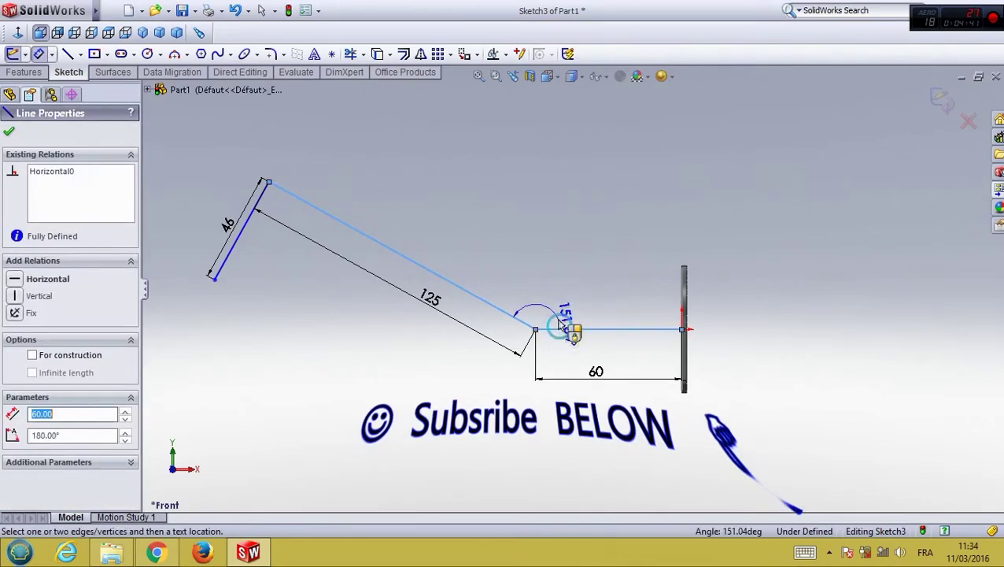
click(530, 267)
text(142)
key(Return)
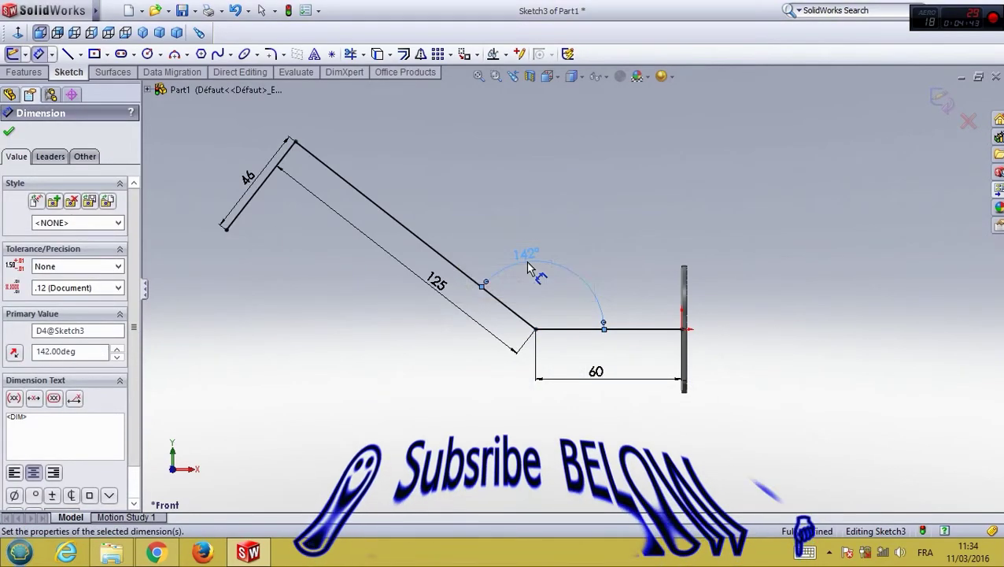
key(Escape)
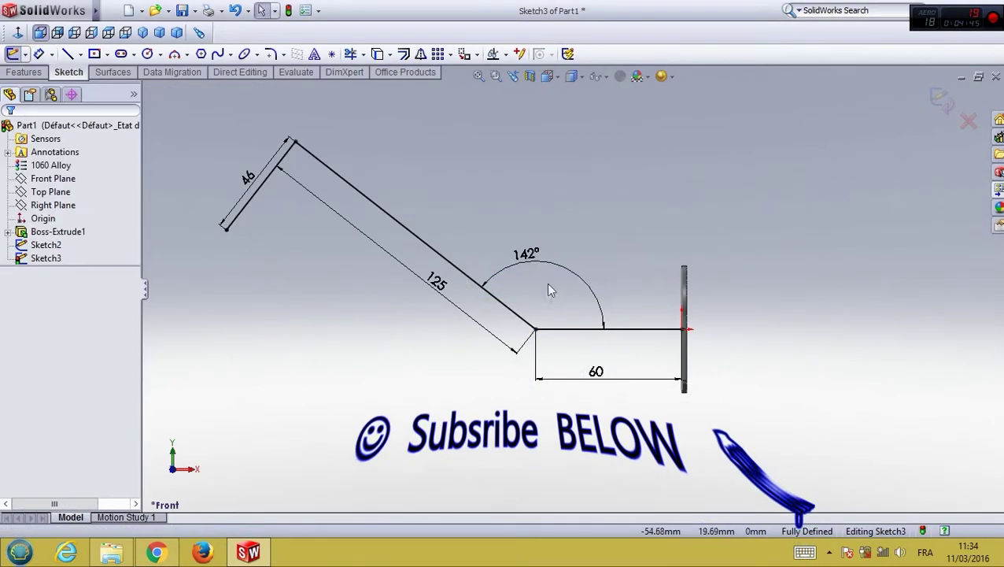
scroll(551, 283, up, 2)
click(277, 55)
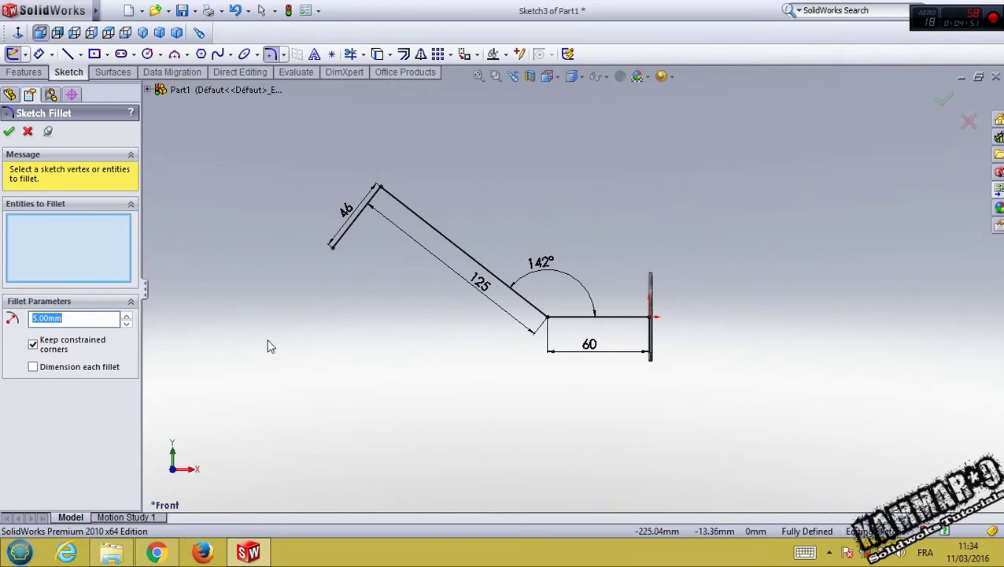
Step: Fillet the bend between the 125 mm and 60 mm path lines
click(547, 316)
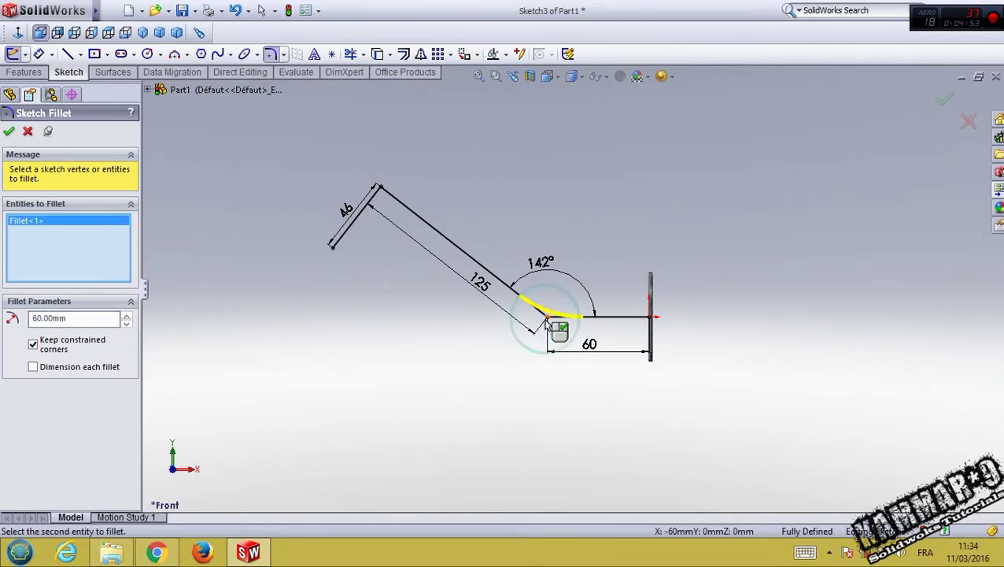
scroll(400, 237, down, 2)
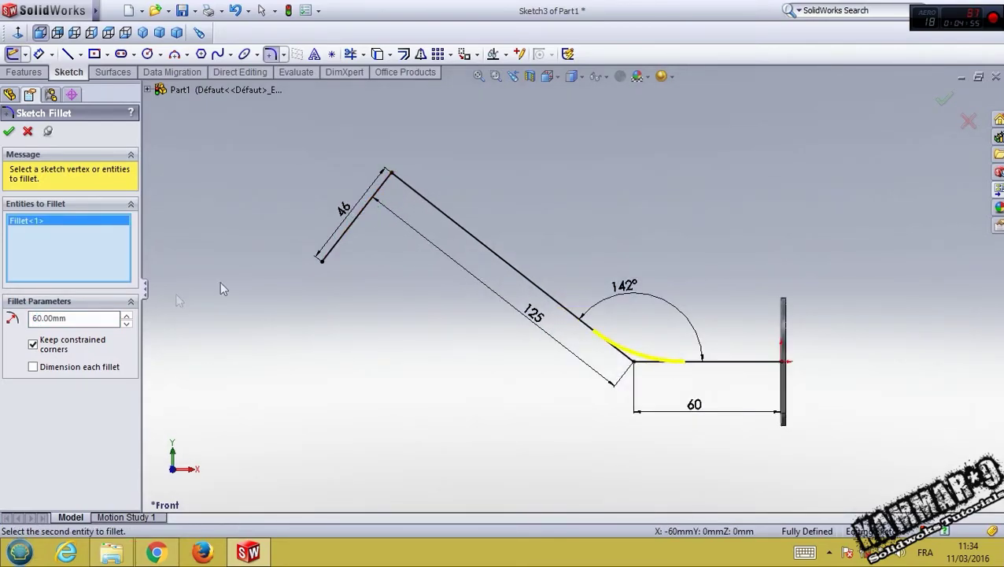
click(10, 132)
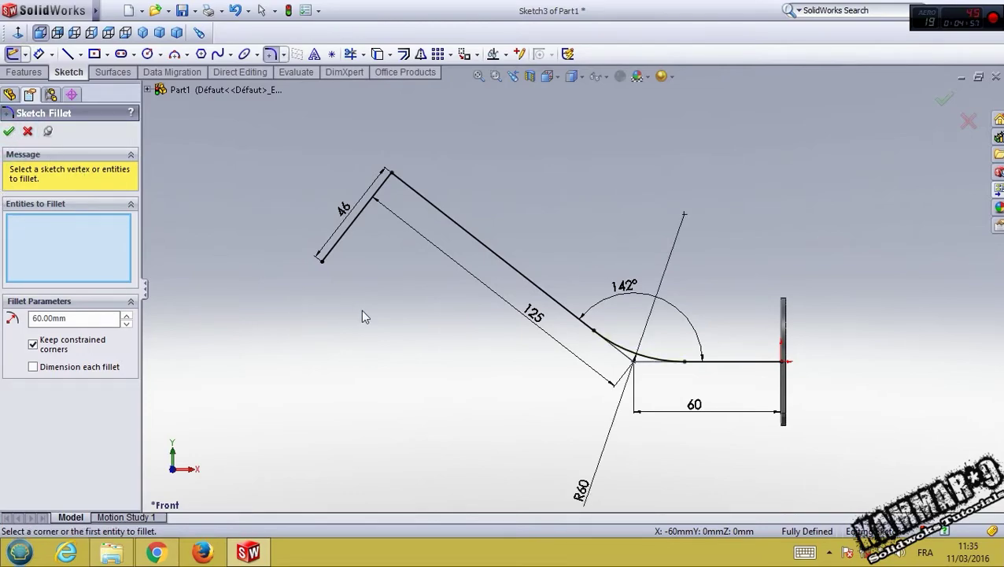
Step: Round the path's top corner with a 40 mm radius and exit the sketch
double_click(71, 318)
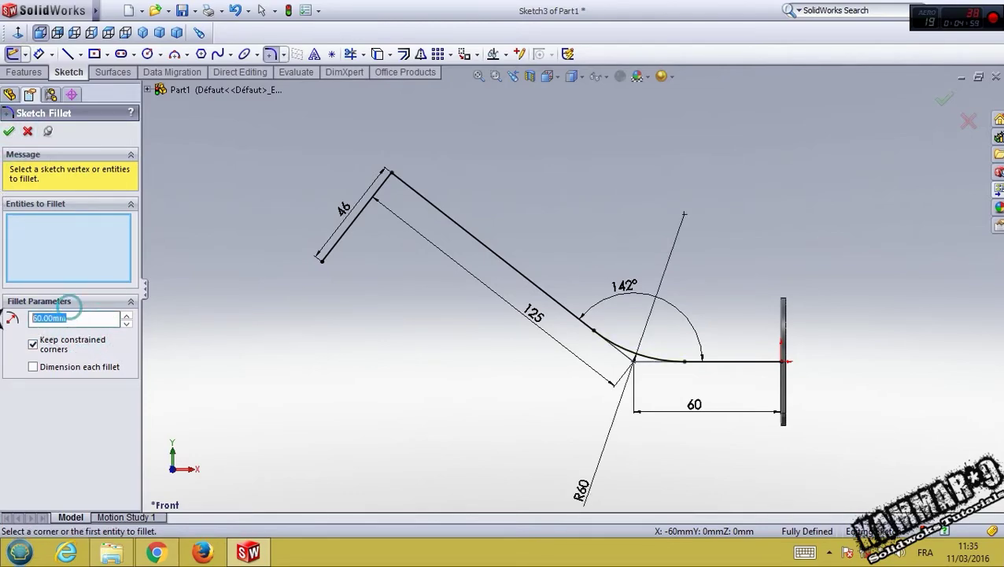
text(40)
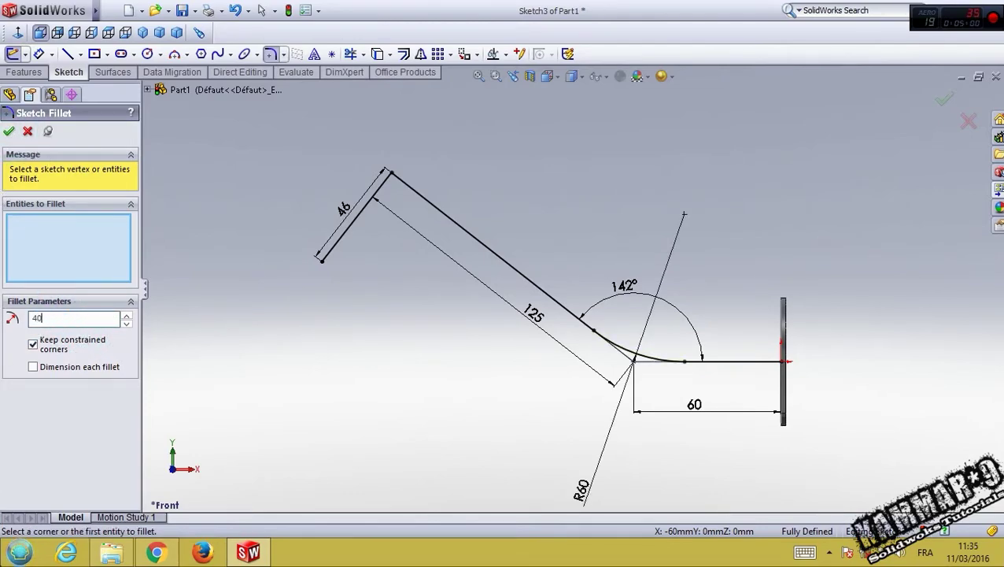
click(388, 173)
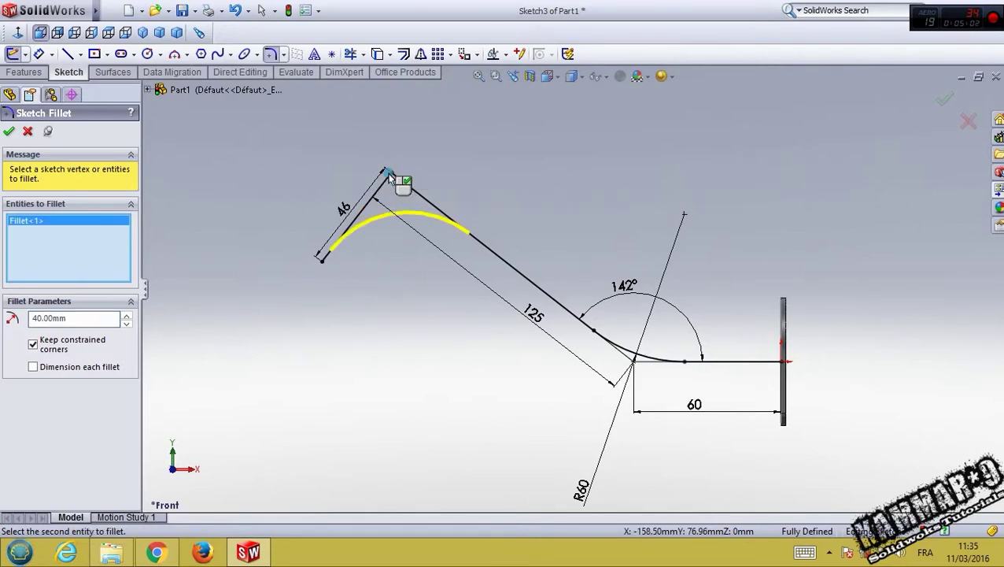
click(8, 132)
click(8, 132)
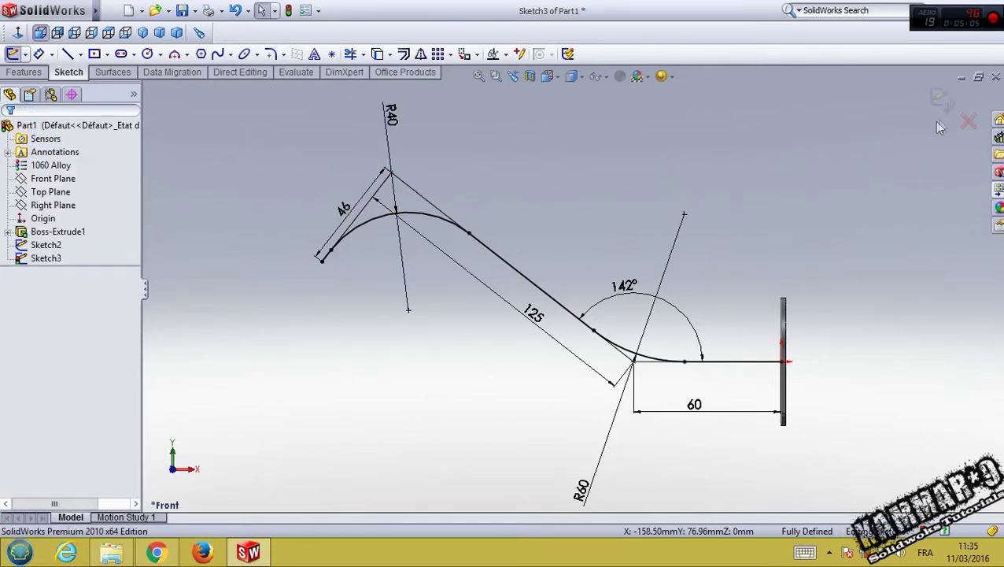
click(938, 97)
middle_drag(536, 220, 555, 264)
Step: Sweep the flange circle (Sketch2) along the S-shaped path (Sketch3) to create Sweep1
click(464, 326)
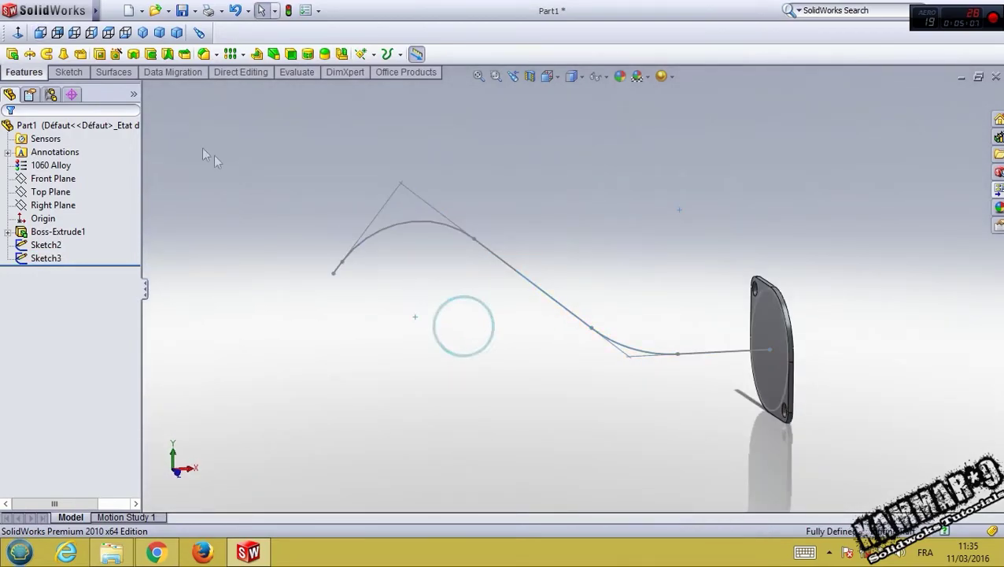
click(48, 54)
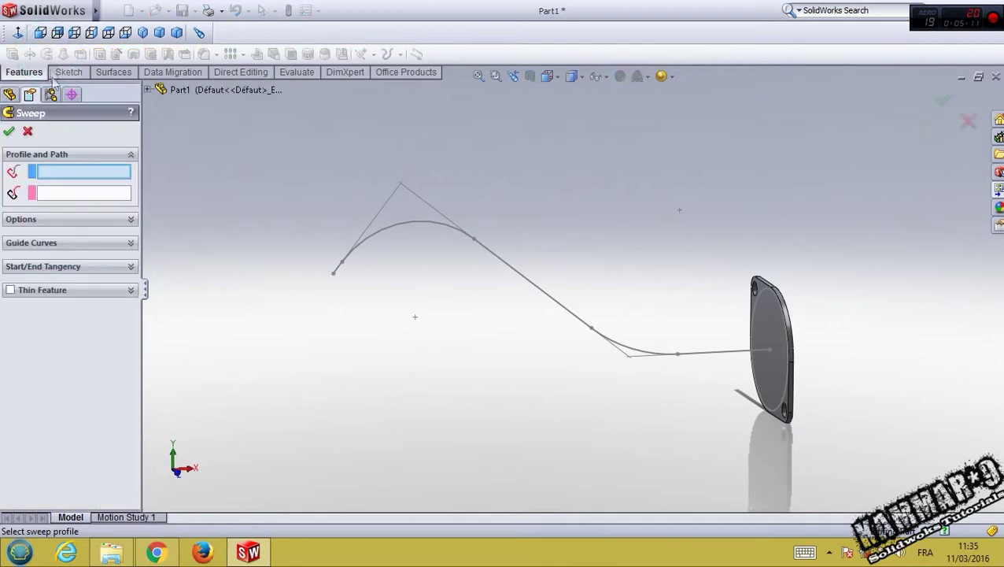
click(775, 421)
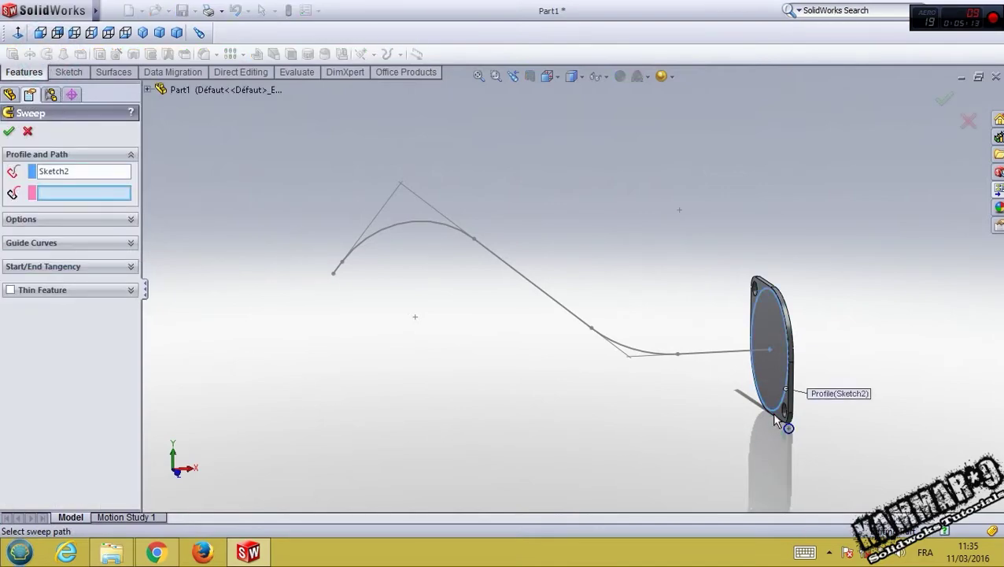
click(743, 356)
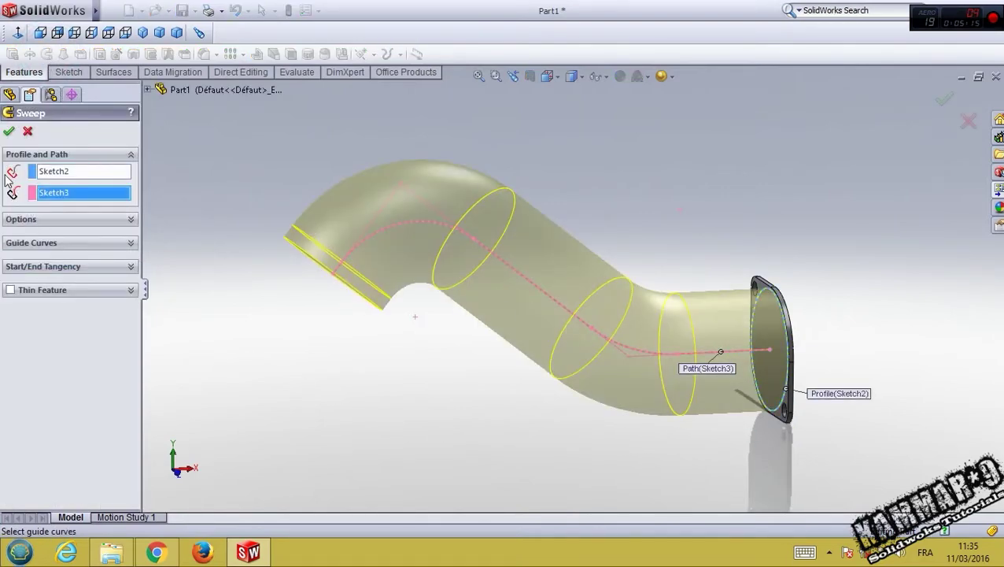
click(9, 134)
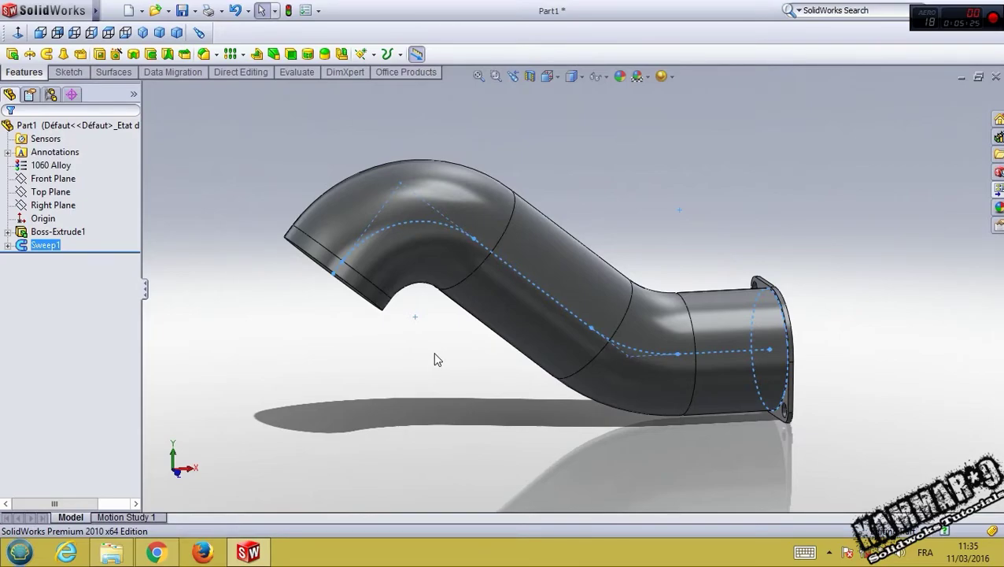
middle_drag(366, 327, 303, 316)
Step: Start a sketch on the pipe's open end face and draw a centre rectangle from the circle's centre
click(303, 315)
click(364, 230)
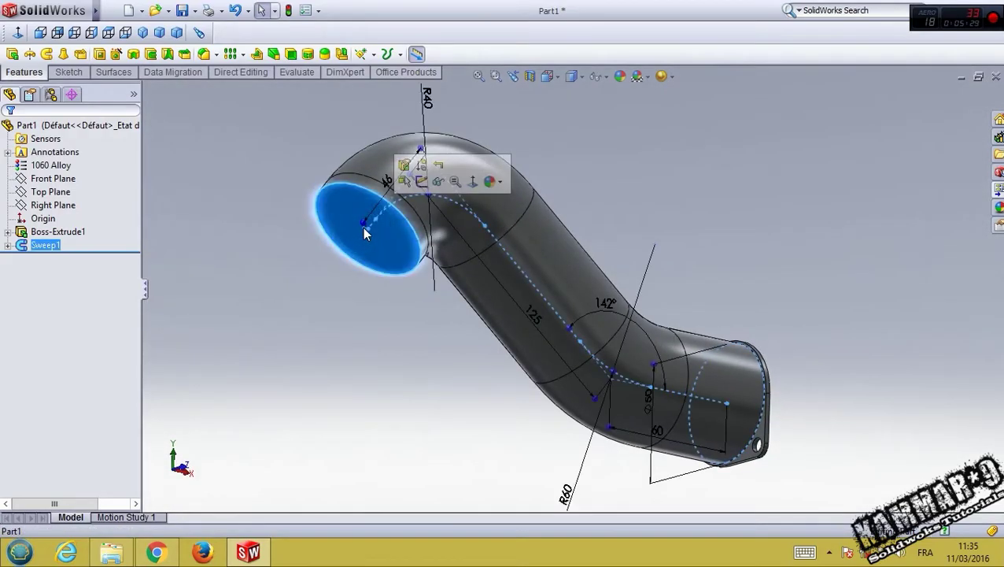
click(421, 182)
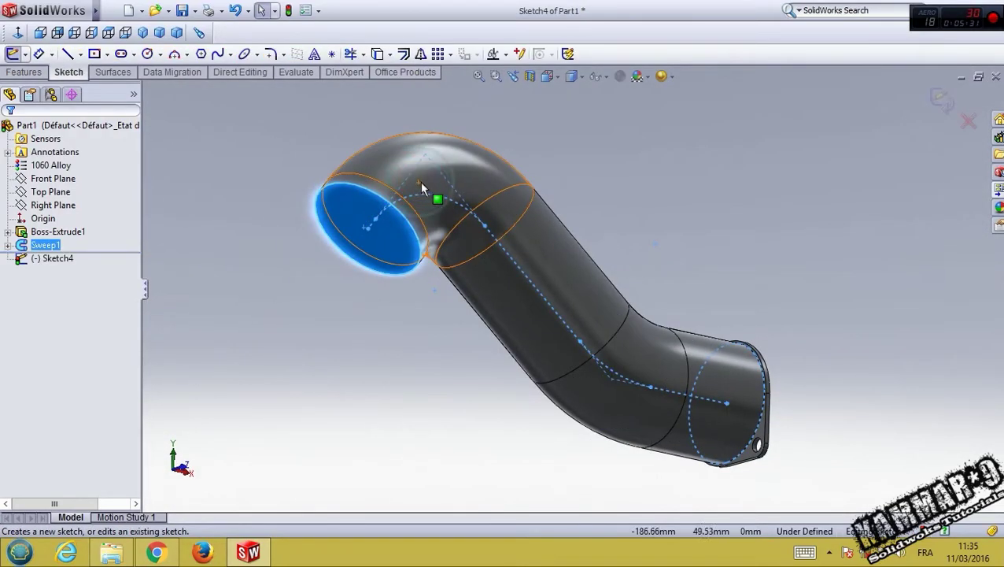
click(18, 34)
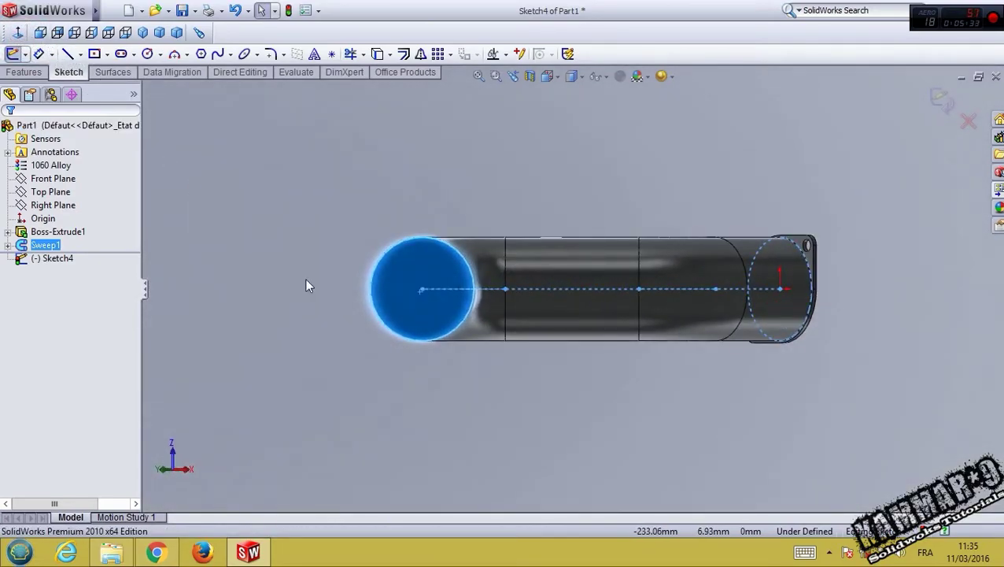
scroll(406, 262, down, 4)
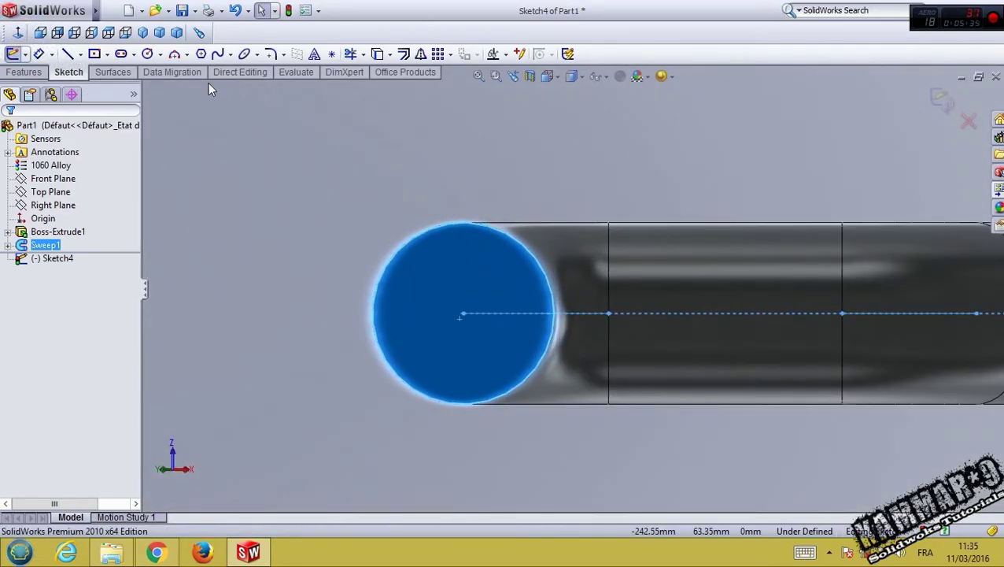
click(107, 54)
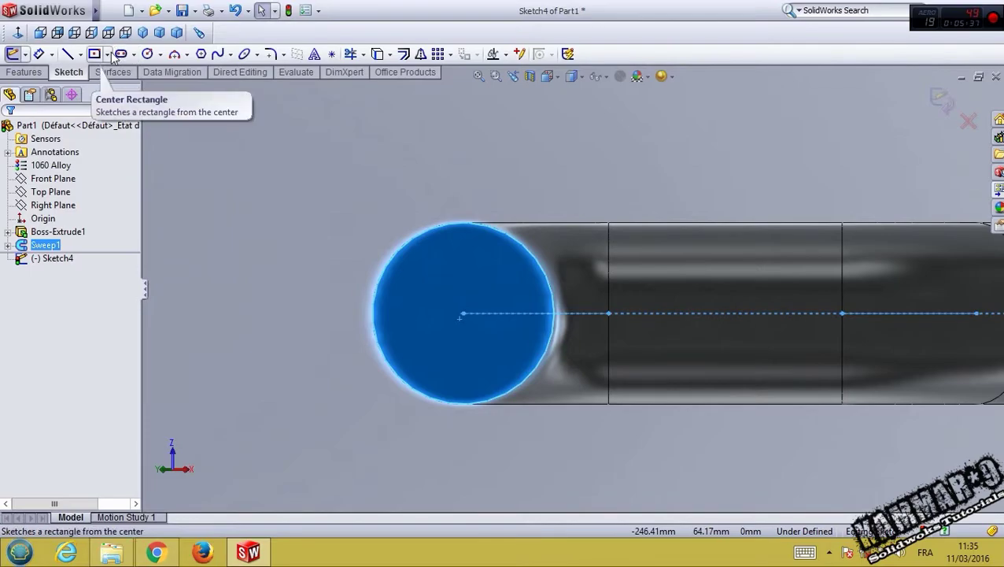
click(99, 79)
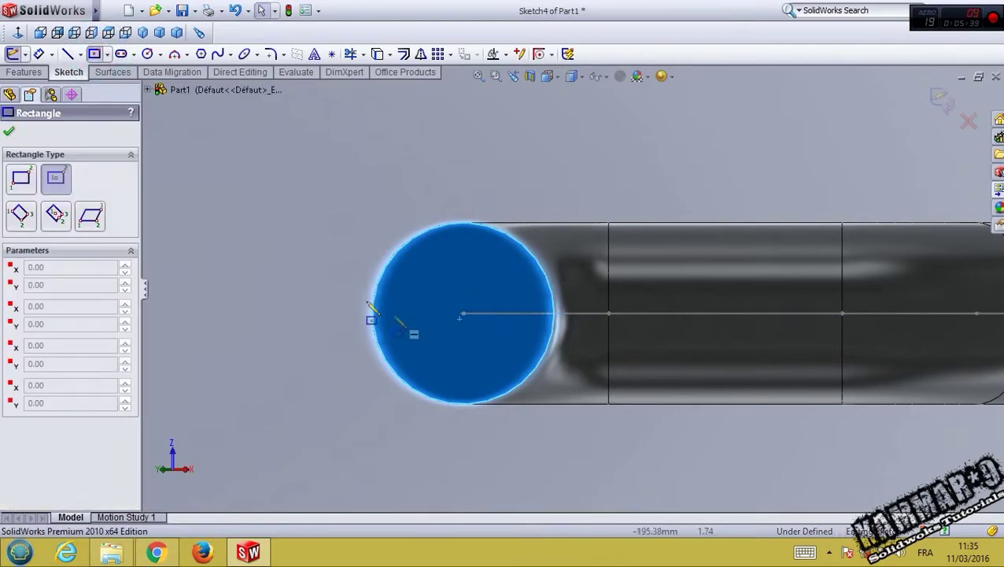
click(463, 314)
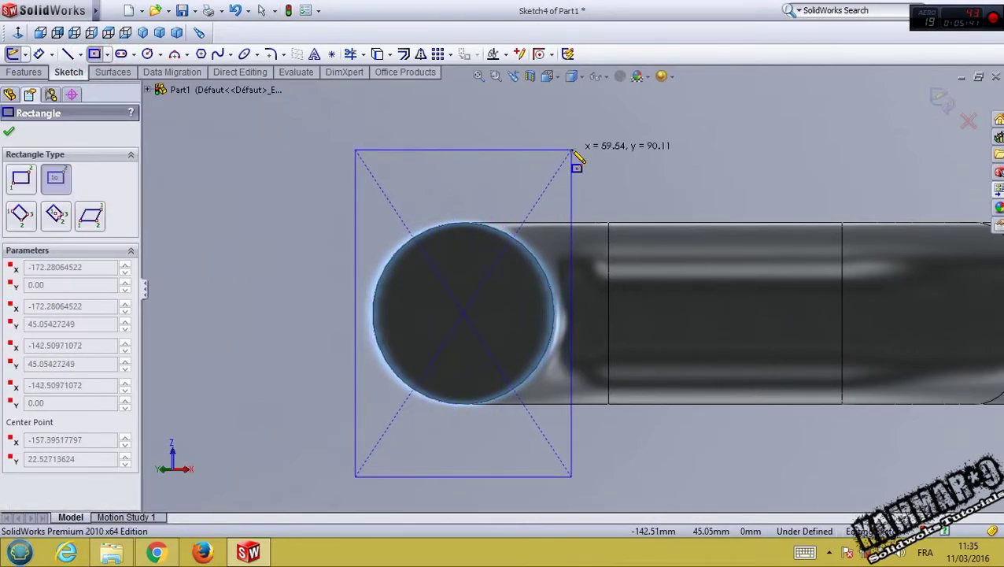
click(572, 149)
key(Escape)
Step: Make the rectangle's sides equal and dimension a side to 52 mm
click(395, 154)
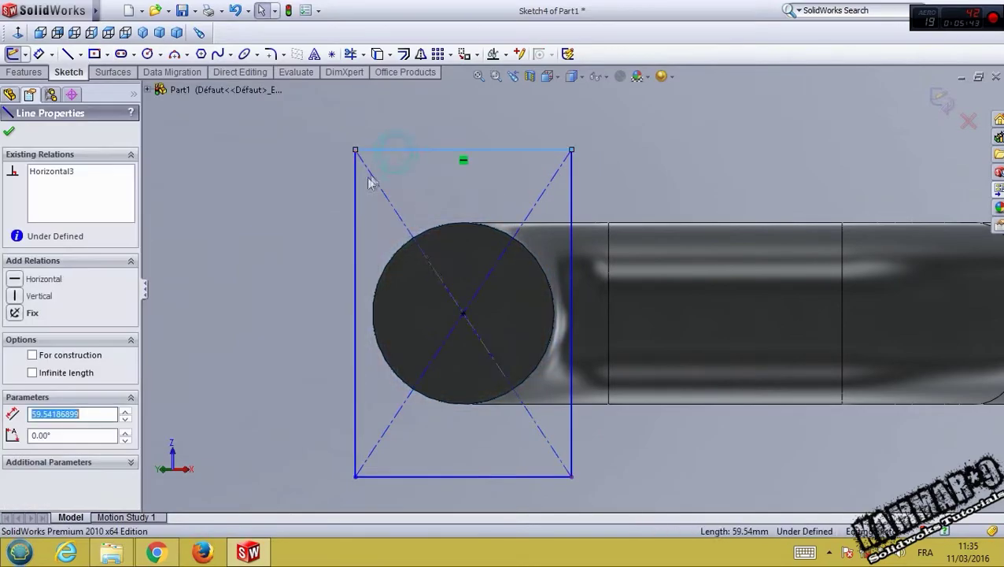
ctrl+click(356, 196)
click(481, 131)
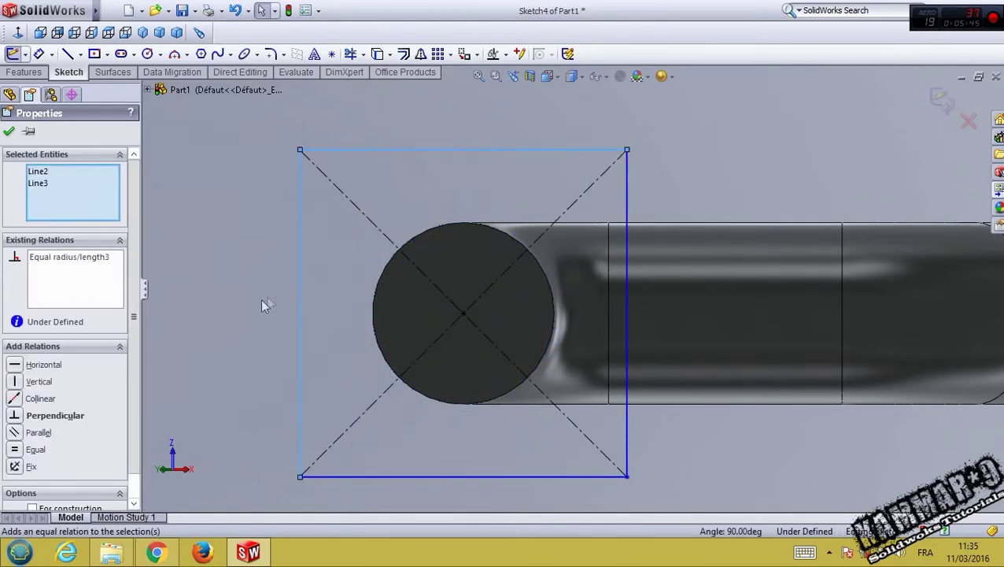
right_drag(262, 302, 242, 217)
click(303, 240)
click(262, 247)
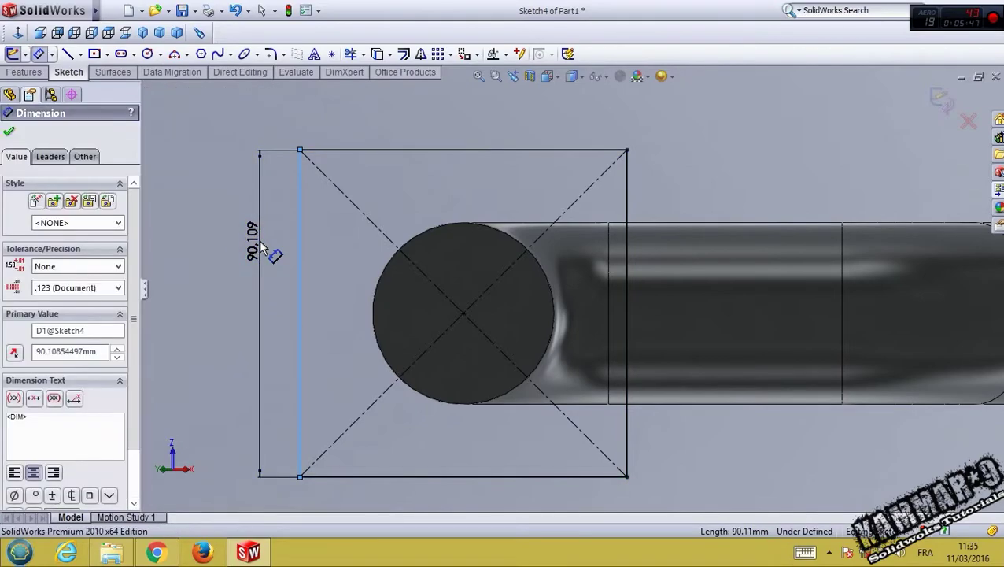
text(52)
key(Return)
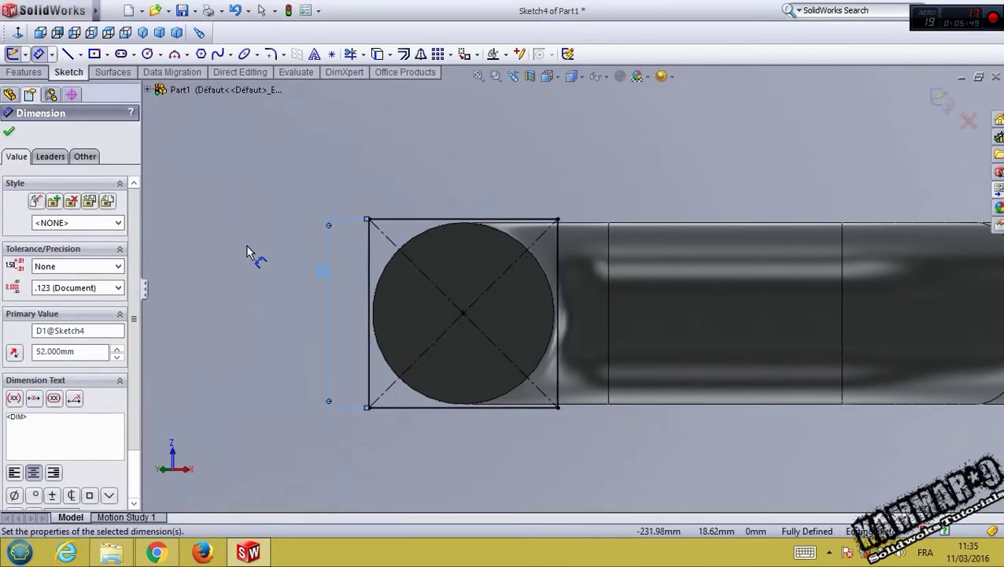
key(f)
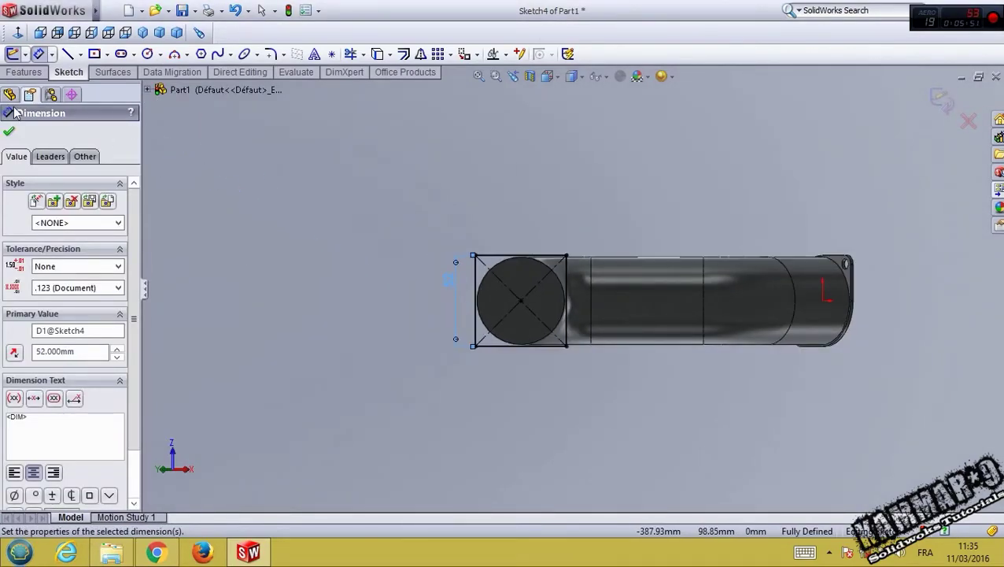
click(9, 132)
Step: Round the square's top-left and bottom-right corners with R26 fillets, accepting the warnings
middle_drag(331, 236, 460, 388)
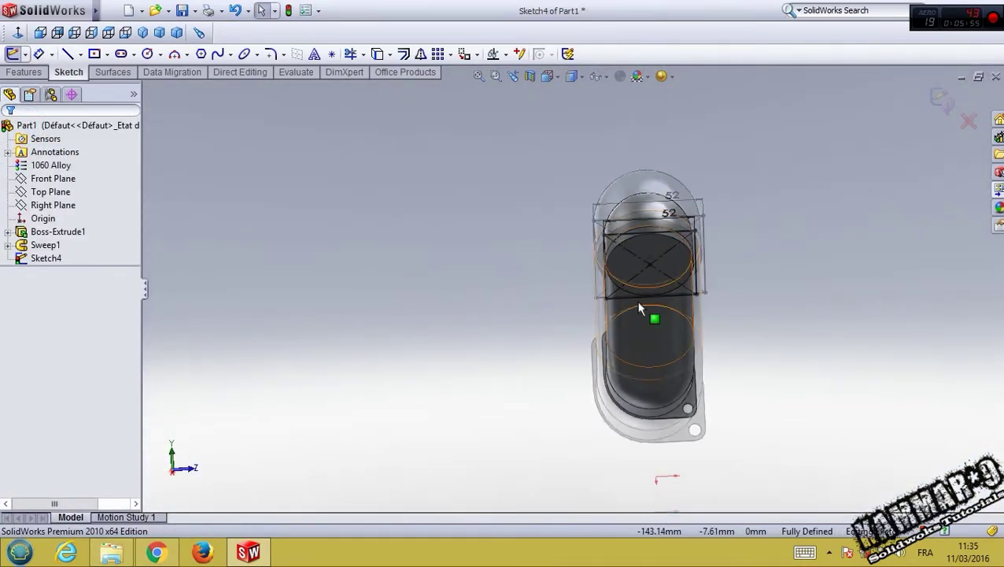
mouse_move(638, 307)
middle_down()
mouse_move(703, 193)
mouse_move(703, 207)
mouse_move(438, 175)
middle_up()
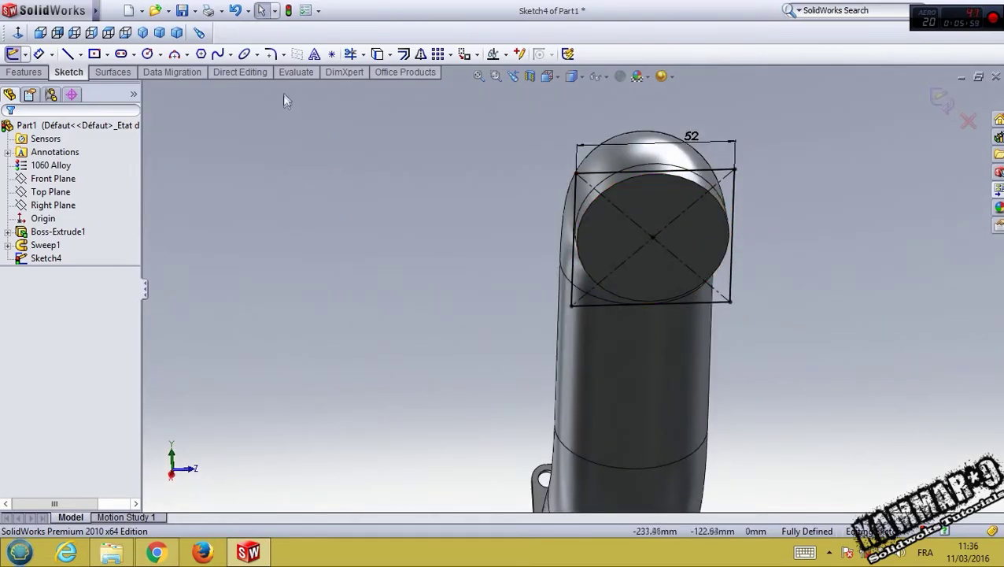
click(270, 54)
scroll(447, 228, up, 3)
scroll(573, 276, down, 1)
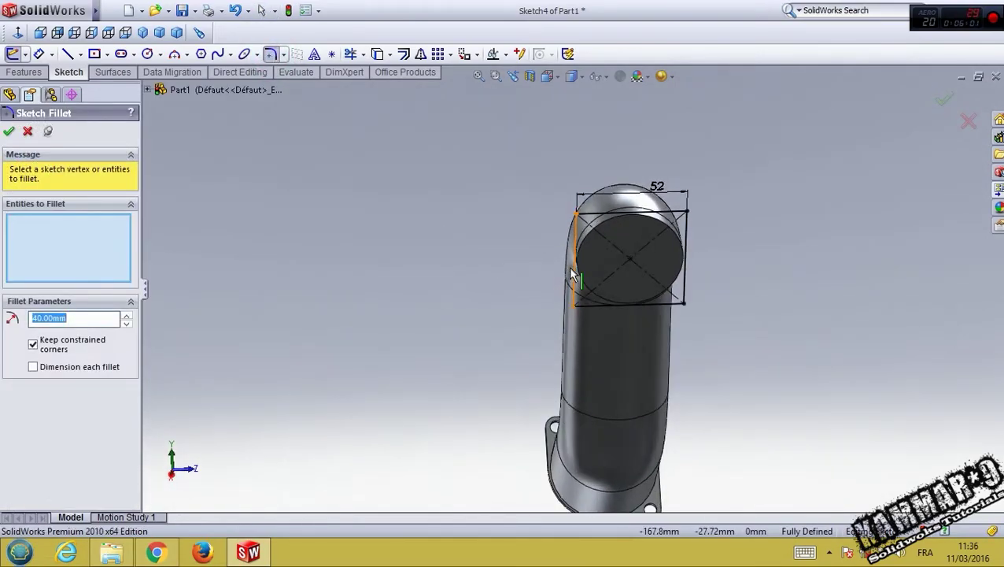
scroll(572, 275, down, 1)
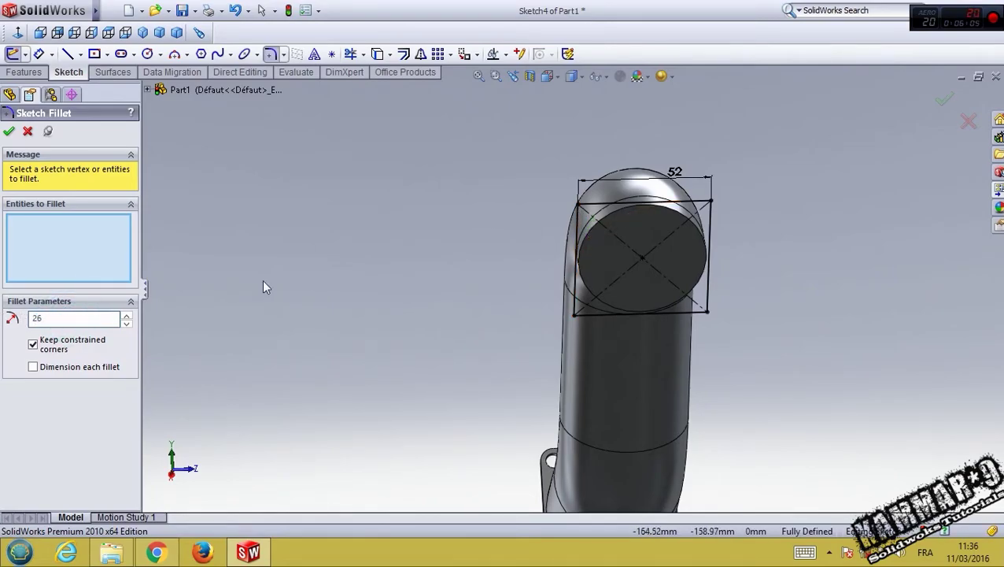
click(577, 204)
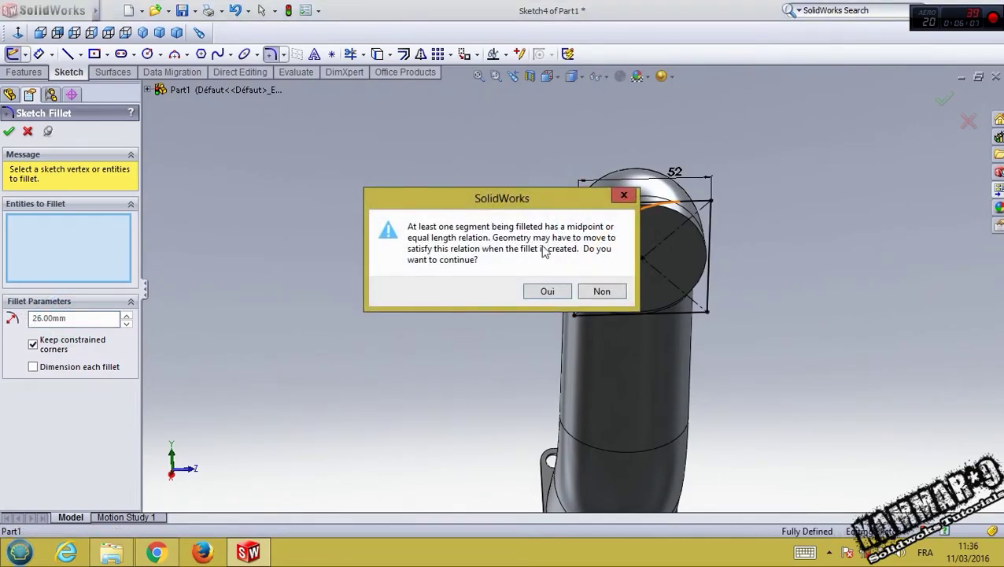
click(547, 292)
click(705, 313)
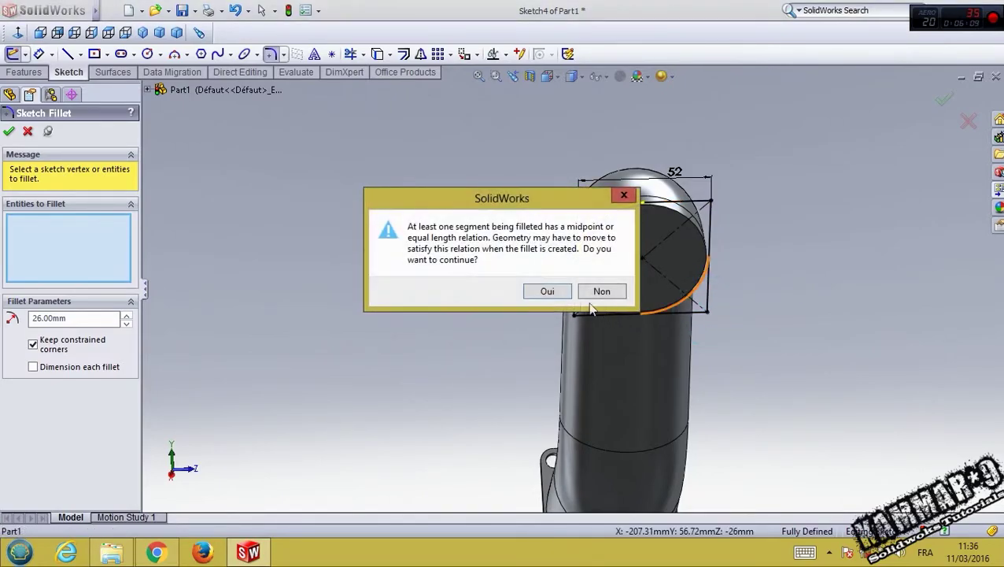
click(542, 291)
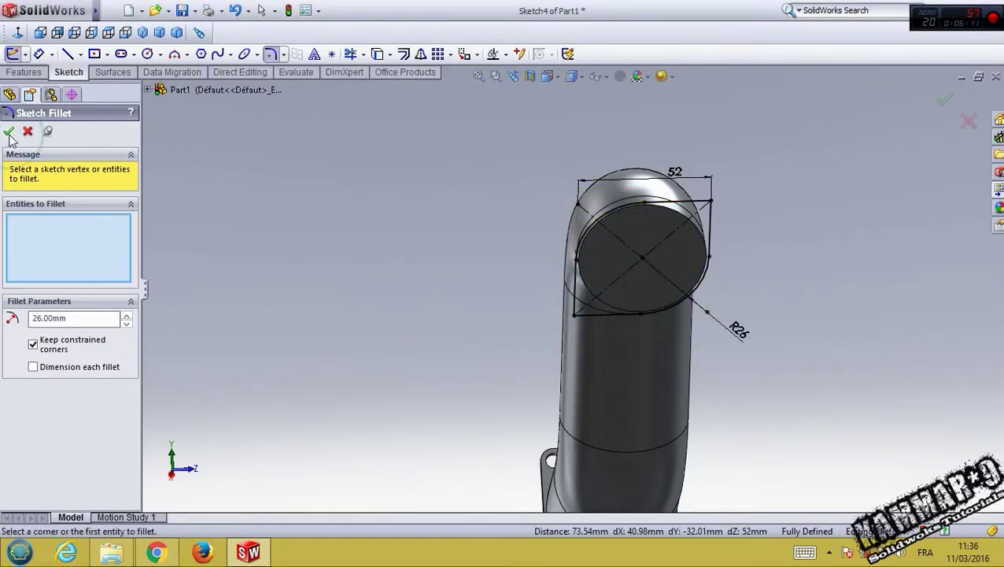
Step: Round the other two opposite corners with 5 mm fillets
double_click(66, 318)
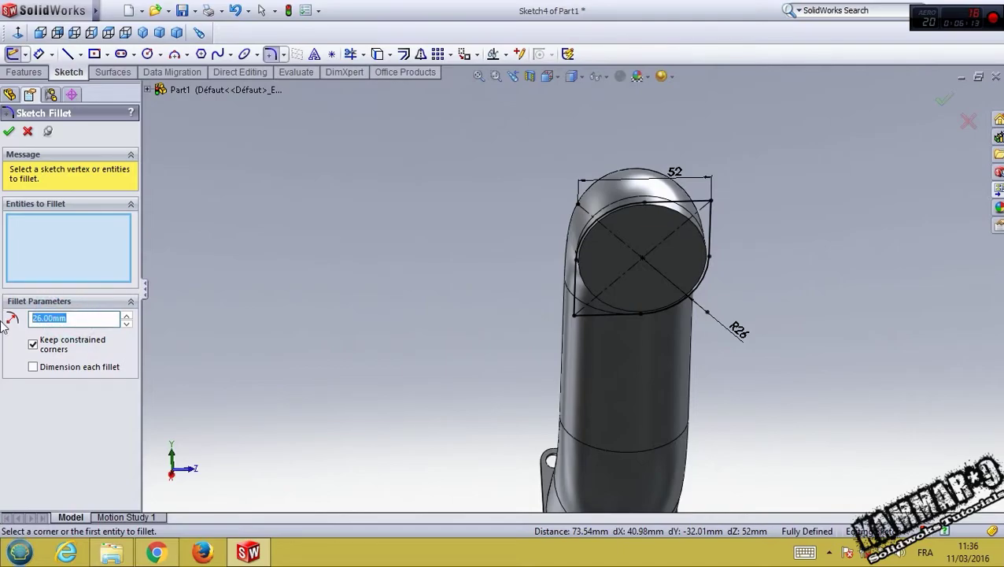
text(5)
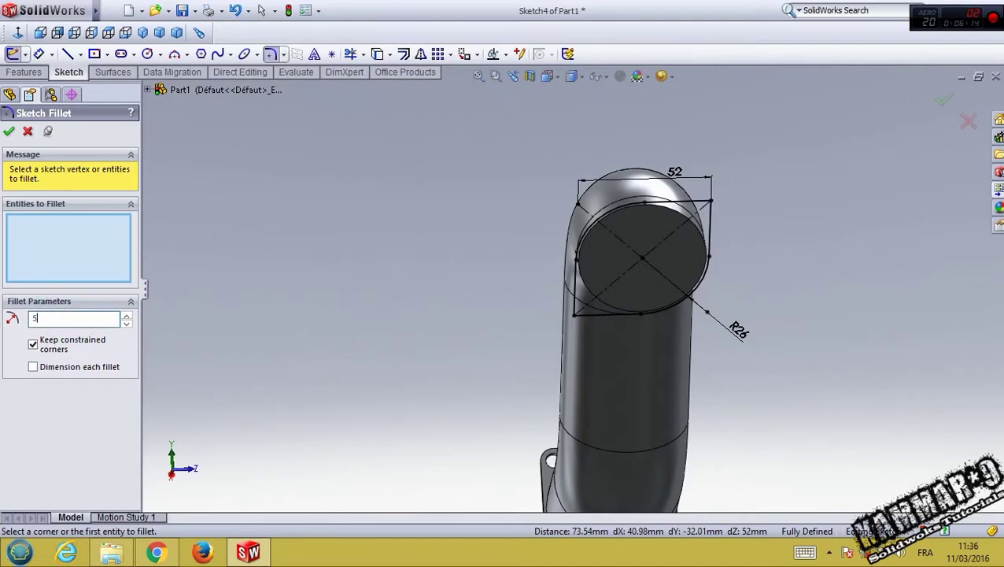
click(573, 313)
click(709, 211)
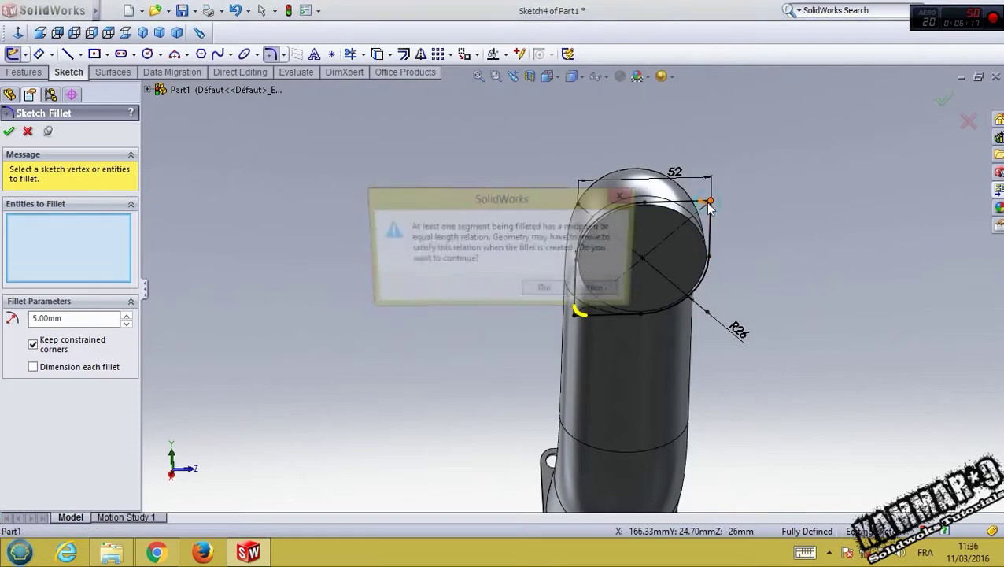
click(551, 291)
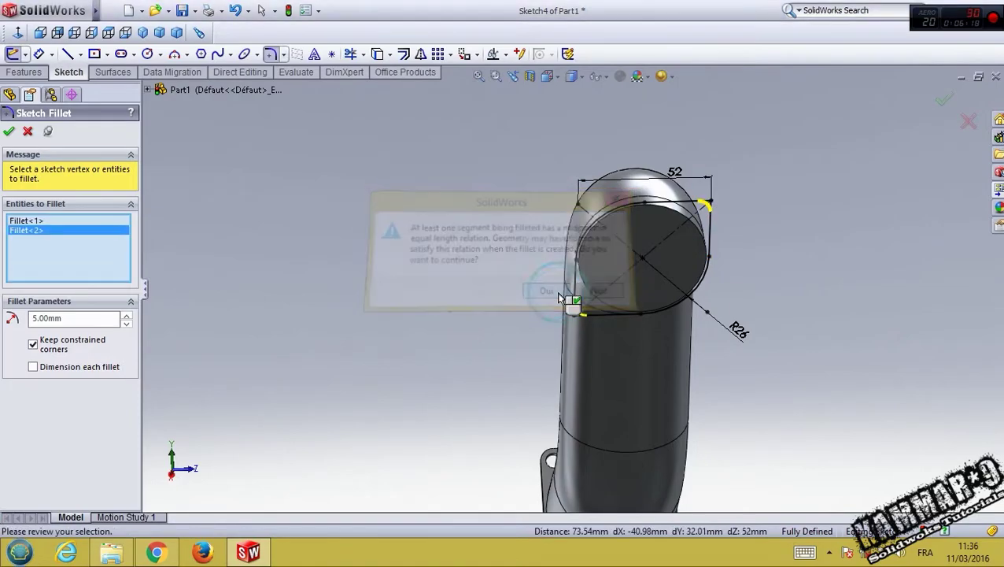
click(9, 131)
click(27, 132)
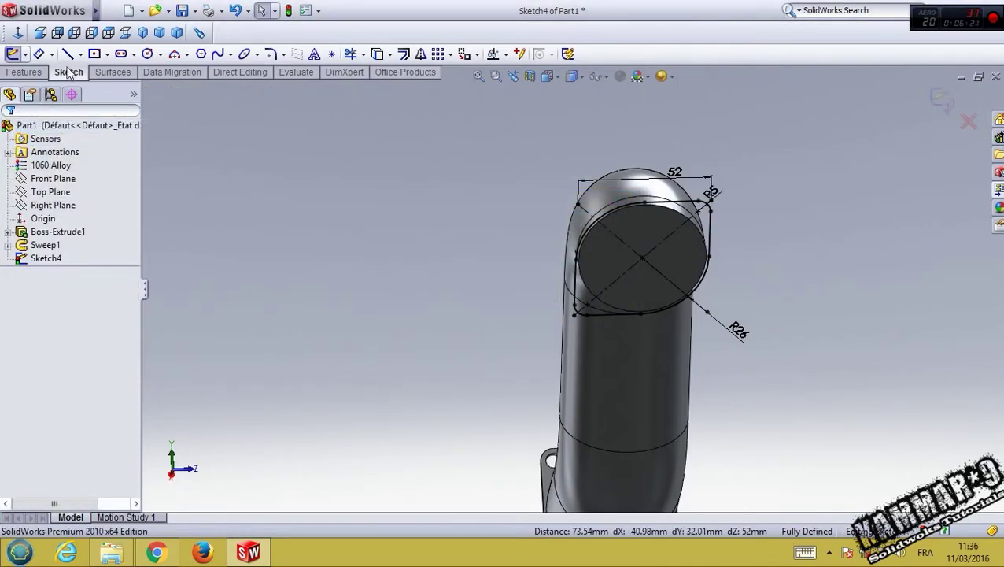
Step: Draw two small circles centred on the upper-left and lower-right R5 fillet centres
click(17, 32)
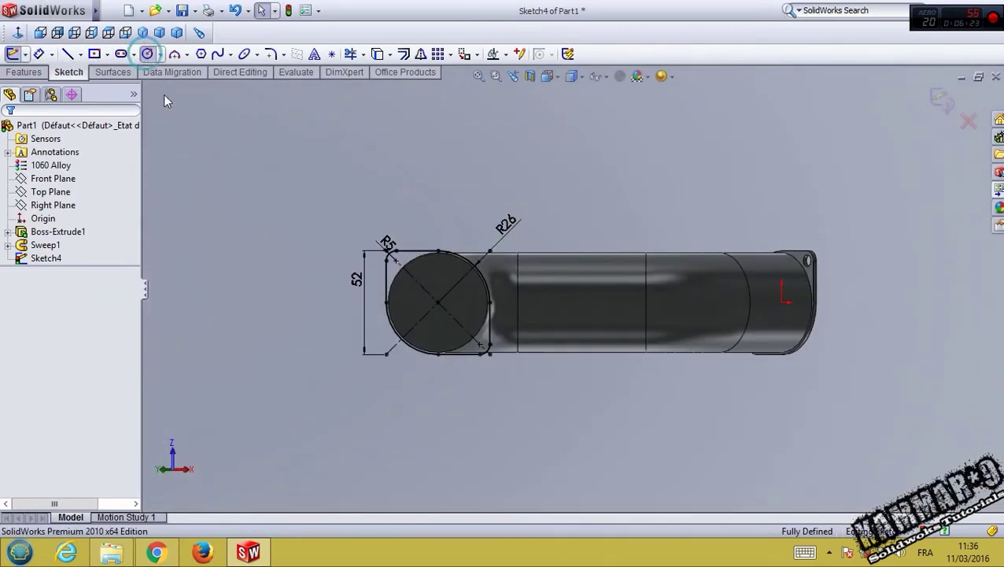
click(147, 54)
scroll(497, 293, down, 5)
click(459, 266)
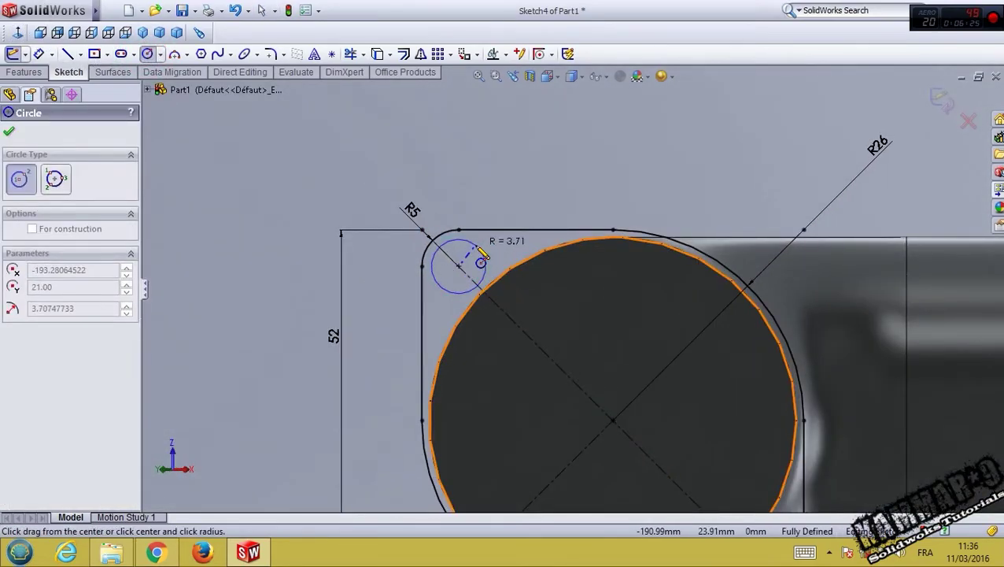
click(477, 283)
scroll(577, 301, up, 4)
scroll(654, 411, down, 2)
click(643, 362)
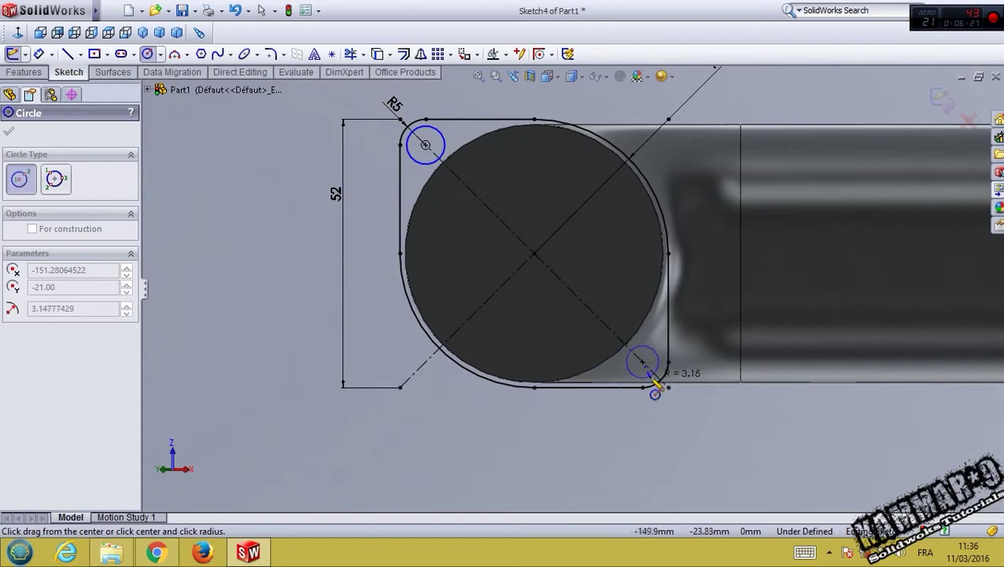
click(661, 429)
key(Escape)
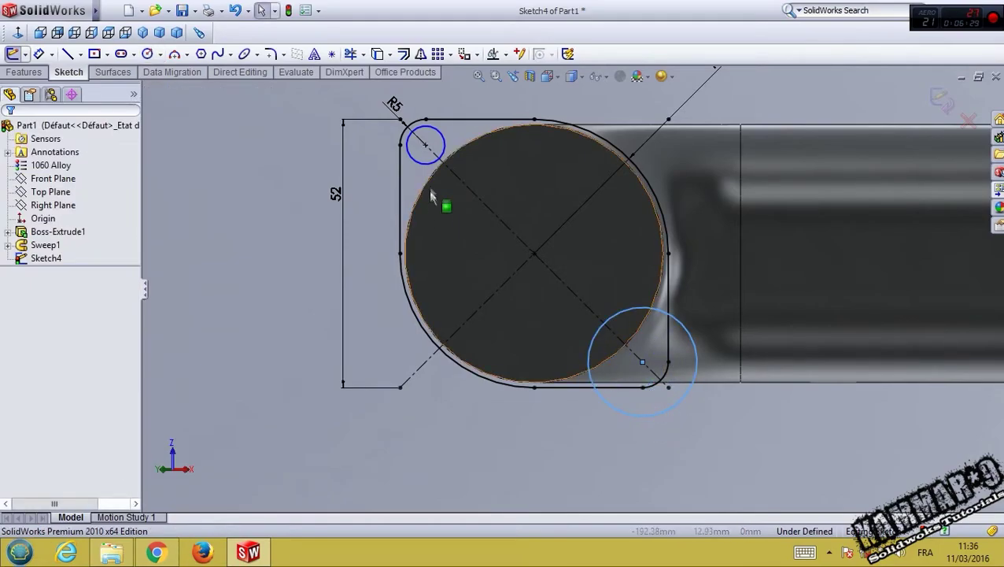
Step: Make both circles equal and dimension their diameter to 6 mm
click(434, 158)
ctrl+click(603, 324)
click(537, 117)
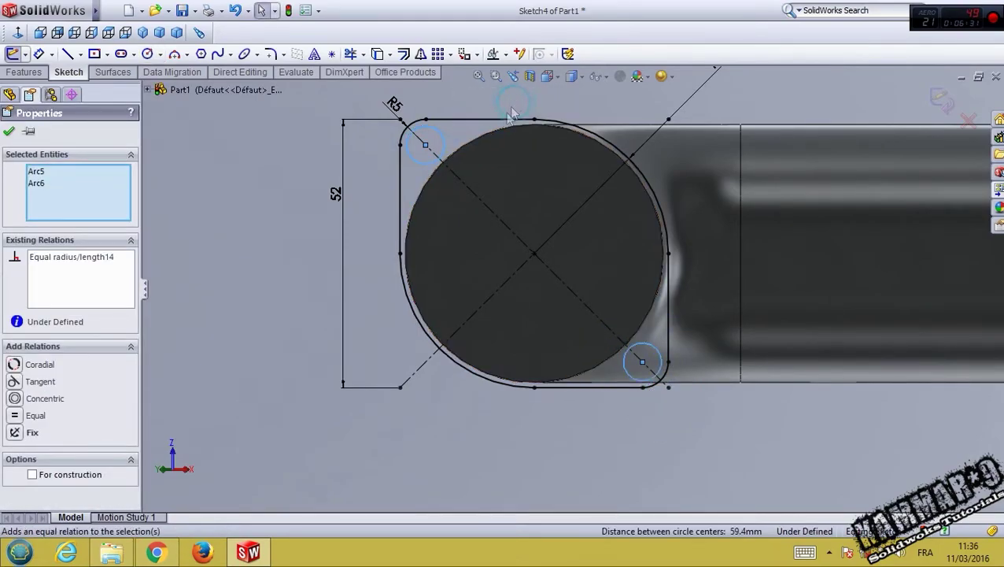
key(d)
click(414, 163)
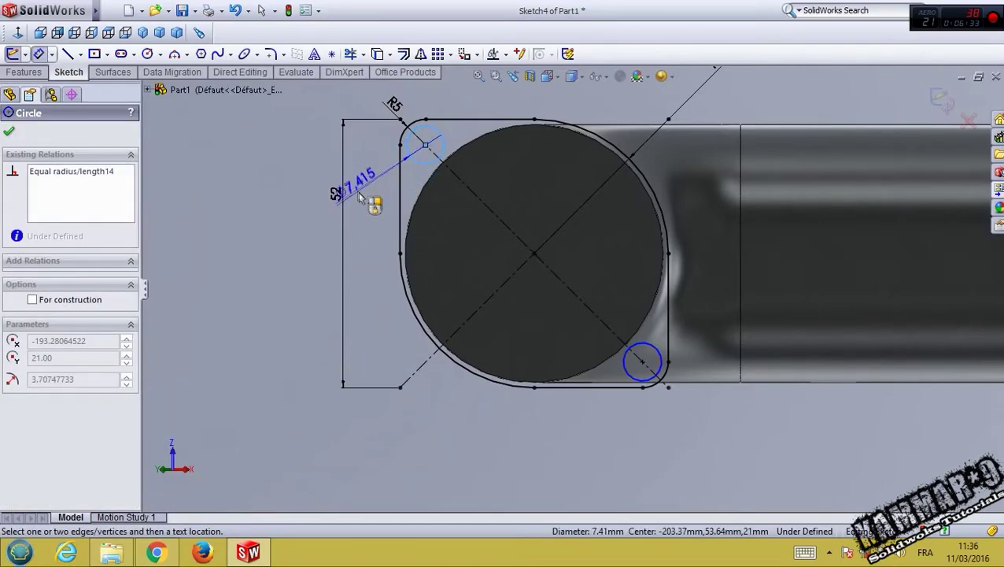
click(376, 202)
text(6)
key(Return)
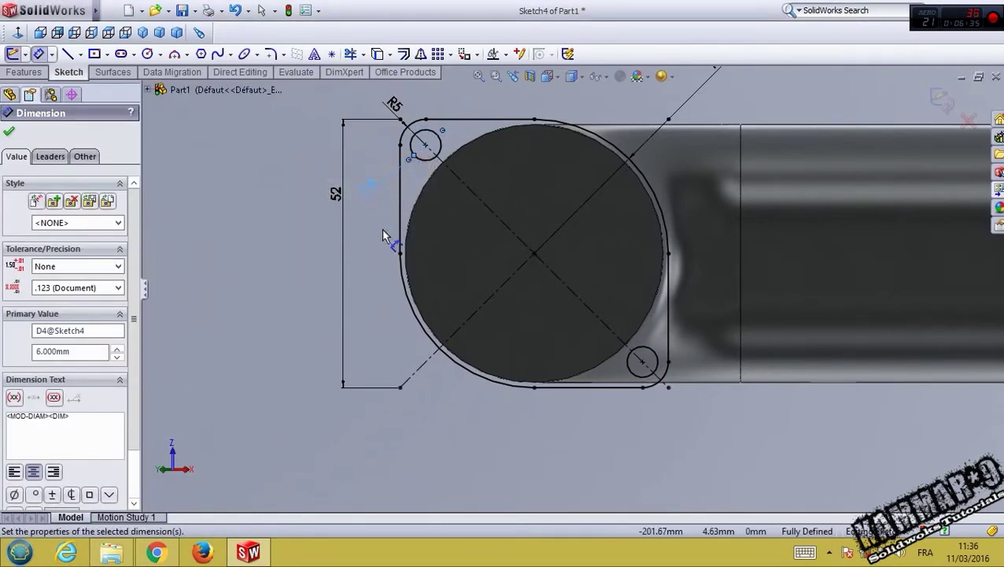
key(Escape)
scroll(432, 337, down, 2)
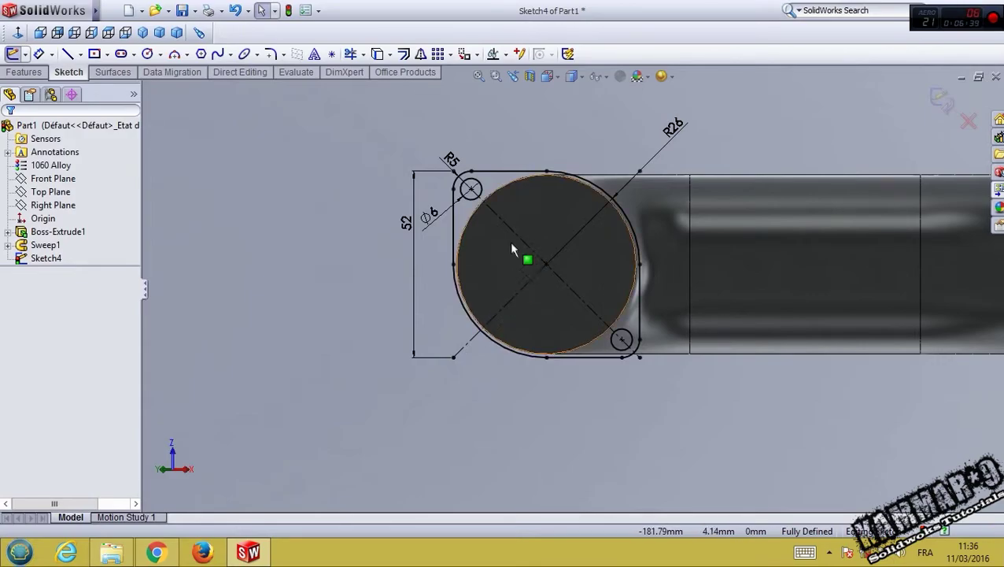
middle_drag(515, 251, 354, 158)
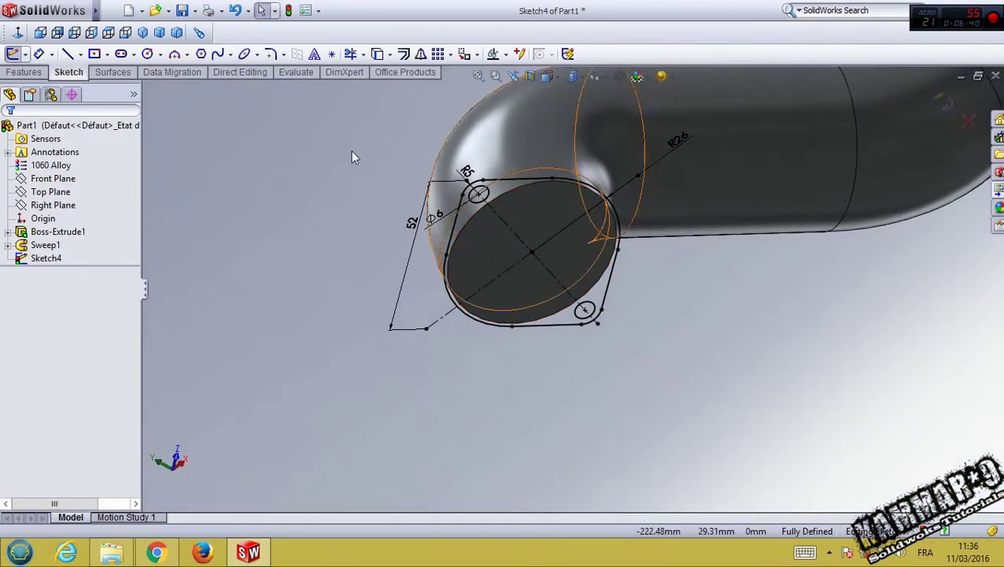
Step: Extrude Sketch4 into a holed flange plate on the pipe's open end (Boss-Extrude2)
click(25, 74)
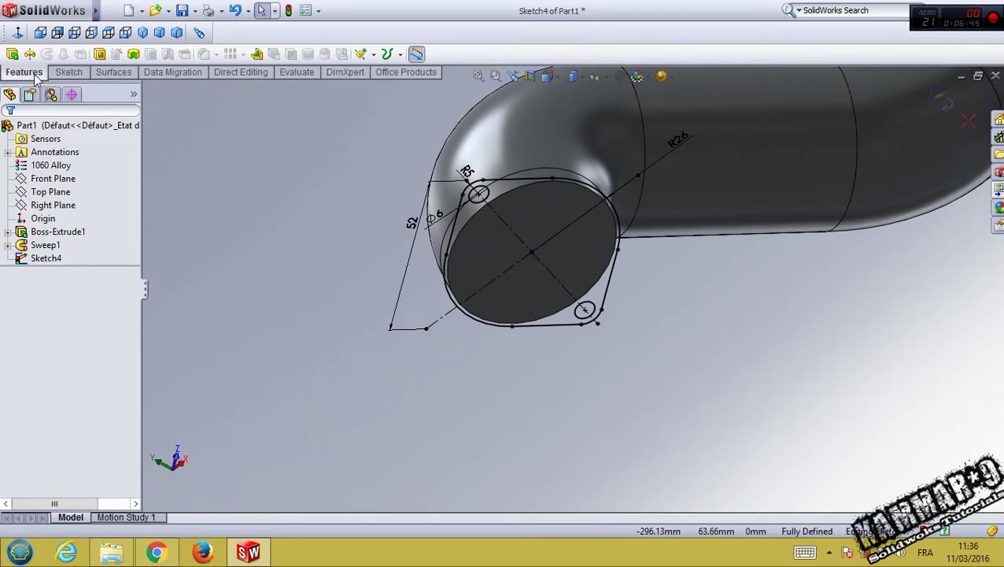
click(13, 55)
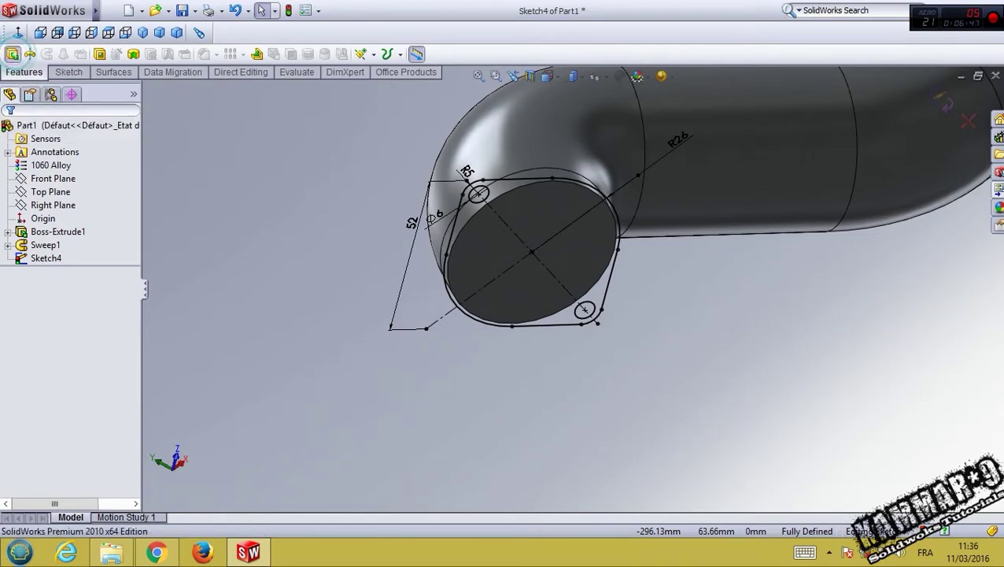
click(9, 131)
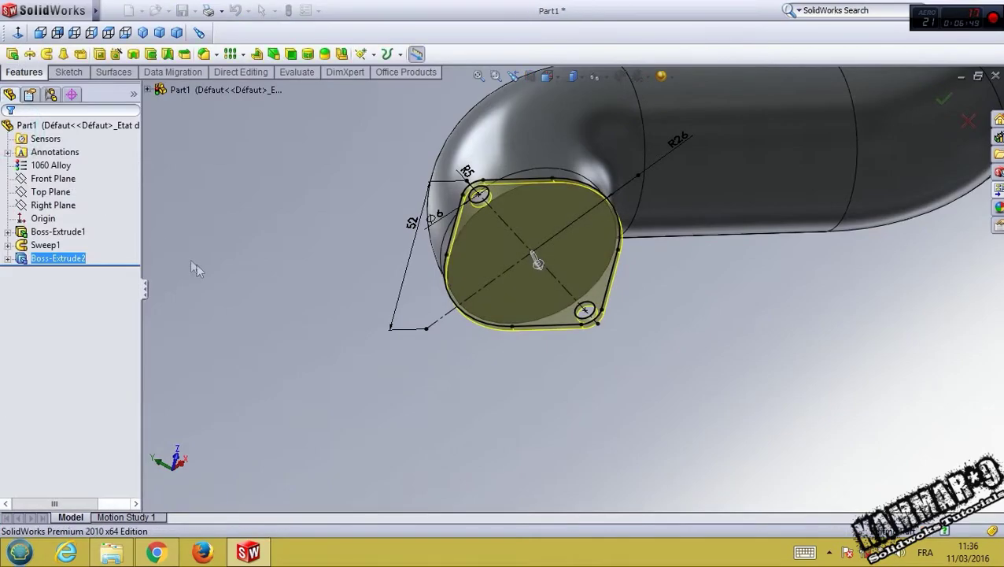
scroll(284, 328, up, 5)
middle_drag(284, 329, 468, 354)
click(514, 340)
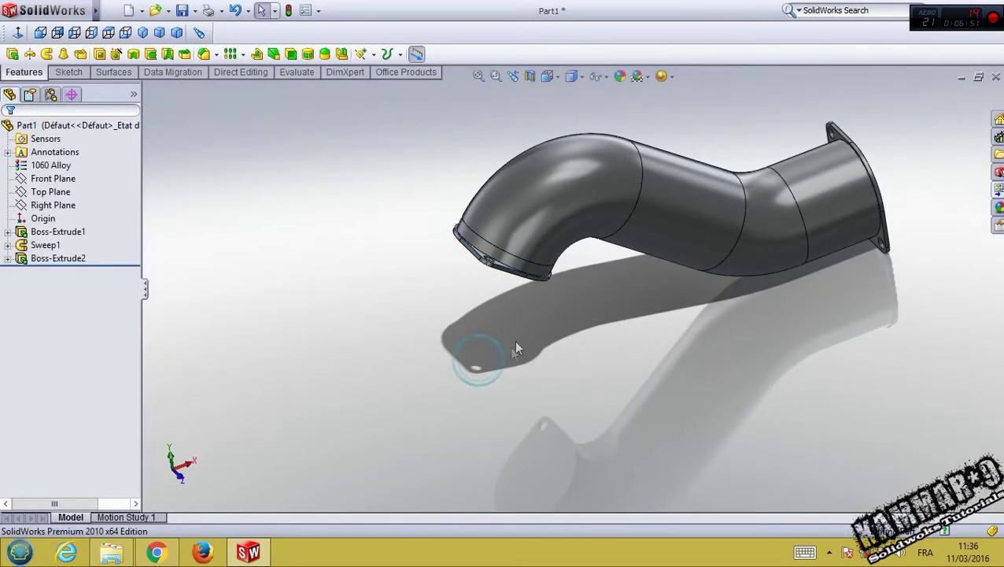
middle_drag(538, 321, 708, 186)
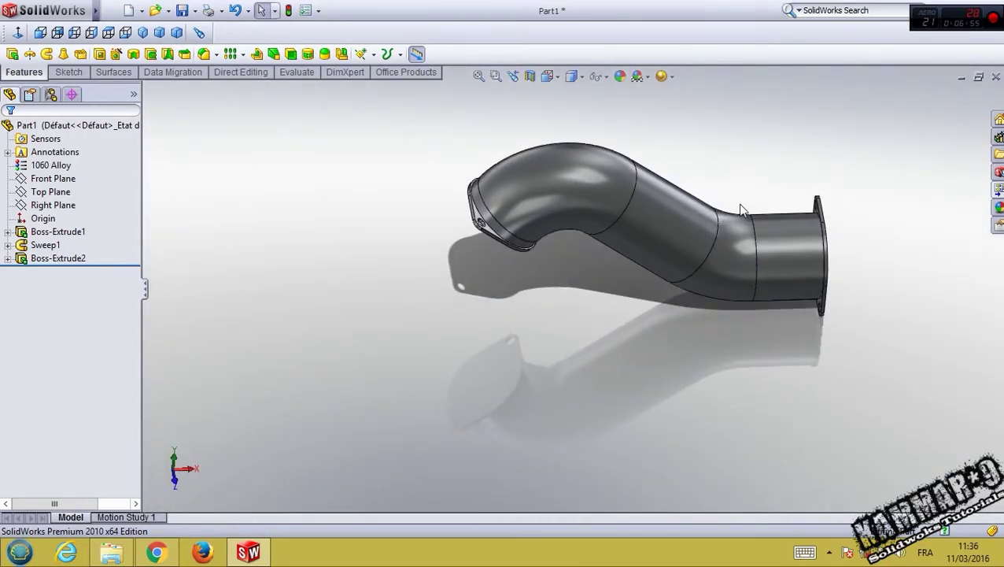
scroll(793, 208, down, 3)
middle_drag(794, 208, 850, 236)
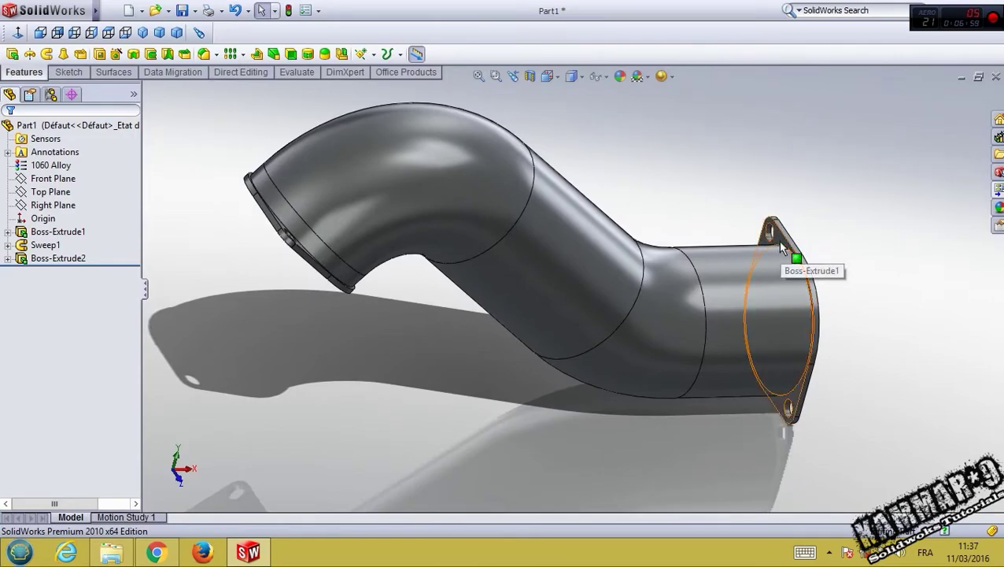
Step: Sketch a vertical line across the pipe on the Top Plane
click(50, 196)
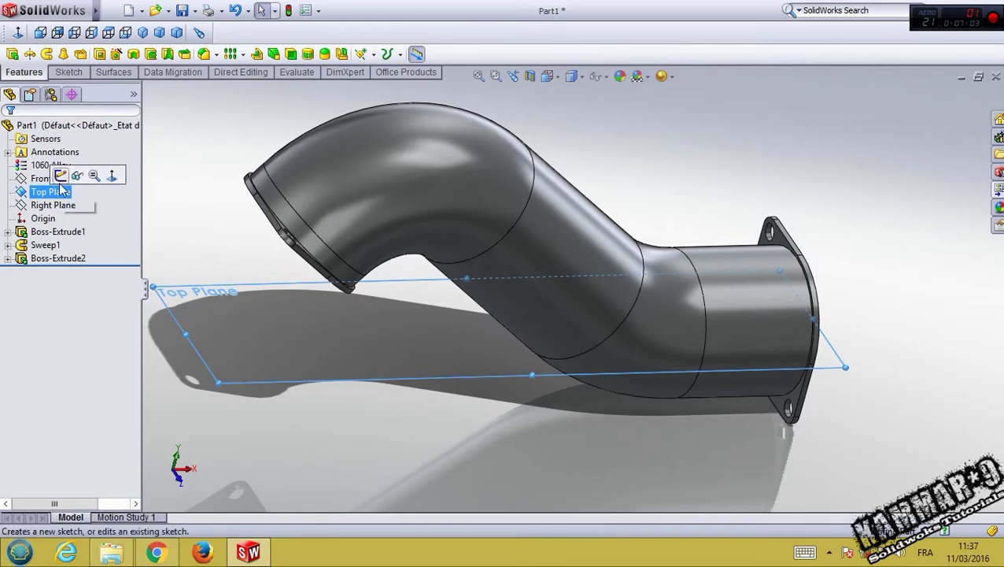
click(78, 174)
click(67, 54)
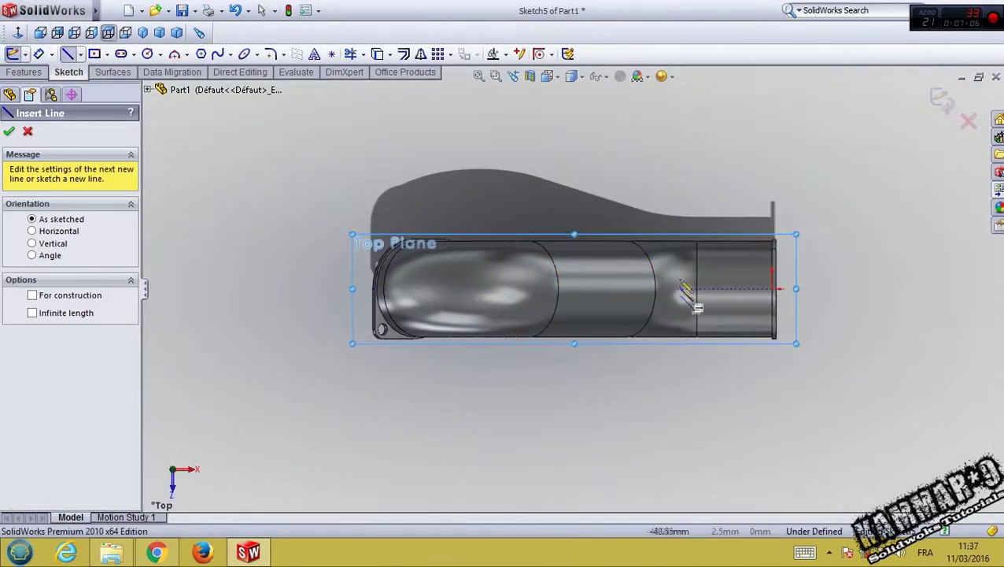
click(671, 191)
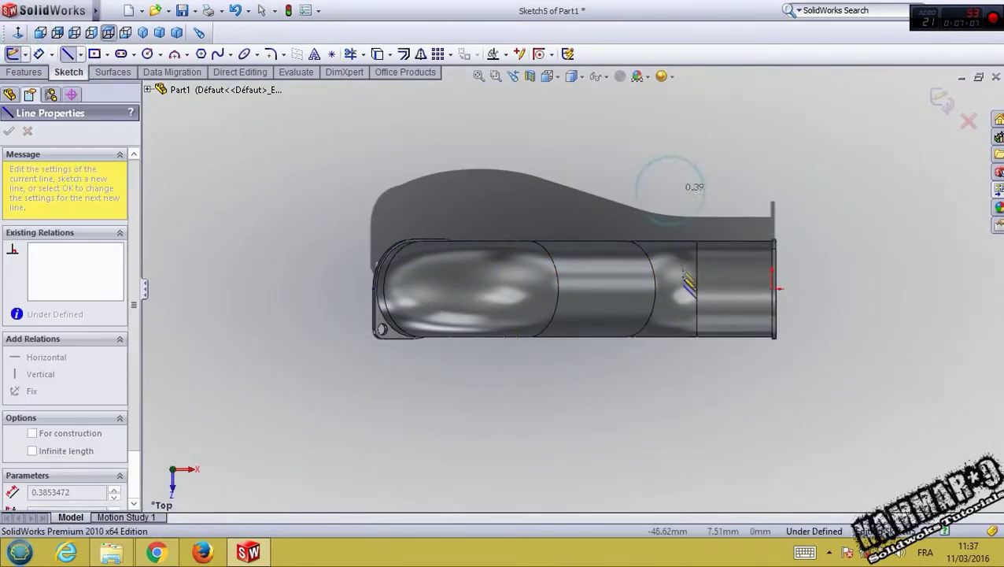
click(670, 382)
key(Escape)
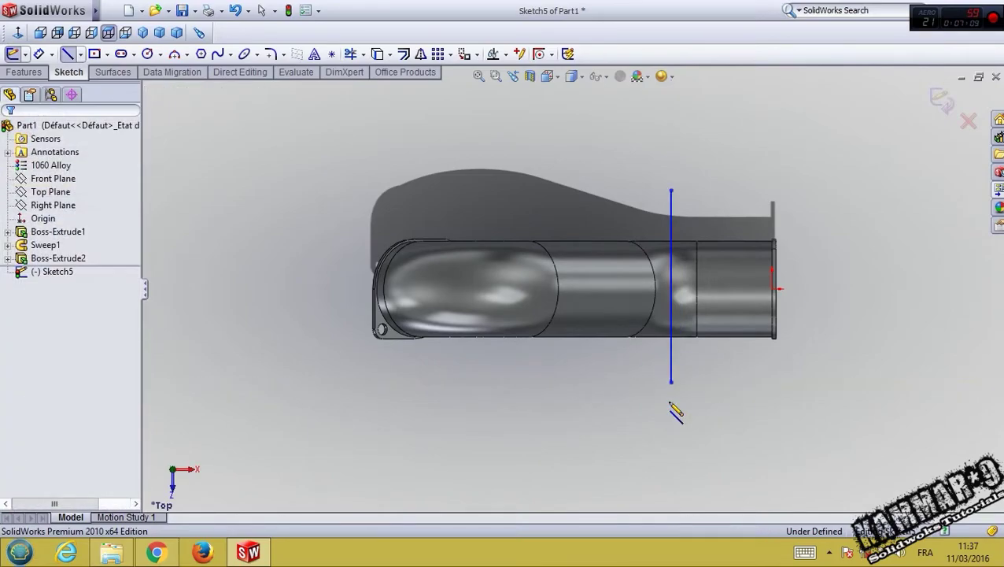
Step: Dimension the line's distance from the origin to 59.8 mm
right_drag(567, 425, 571, 278)
click(666, 222)
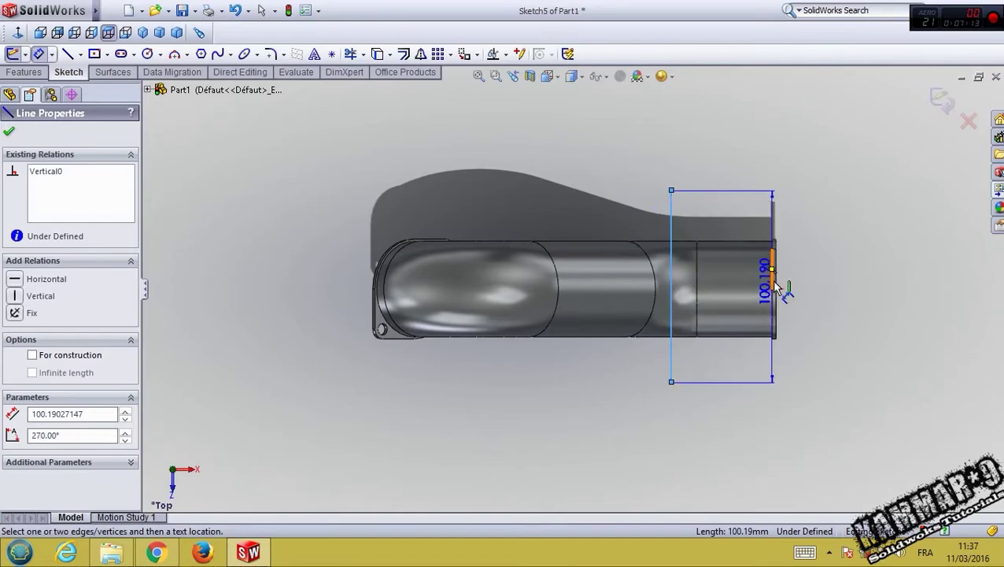
scroll(779, 295, down, 2)
scroll(779, 295, down, 1)
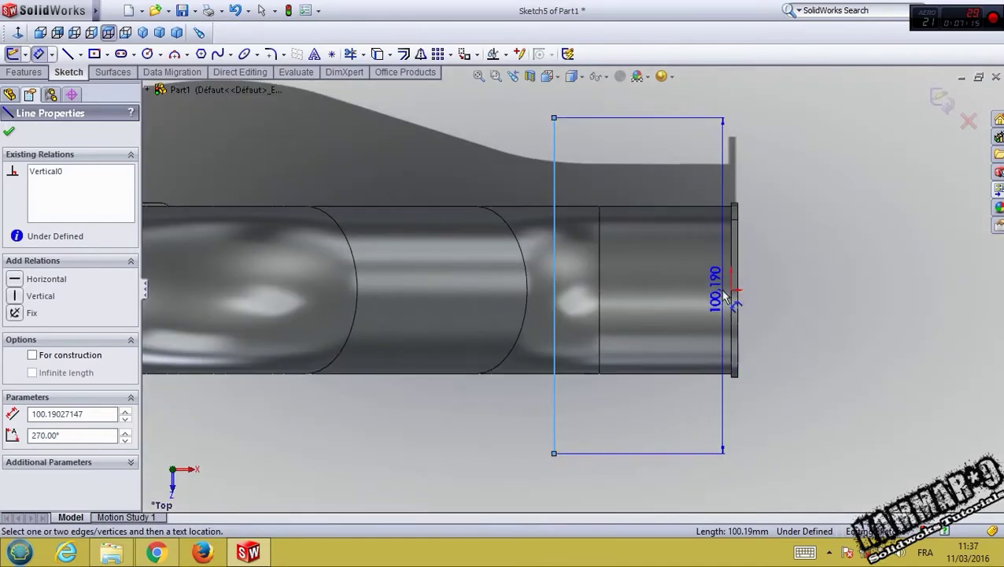
click(730, 288)
click(645, 156)
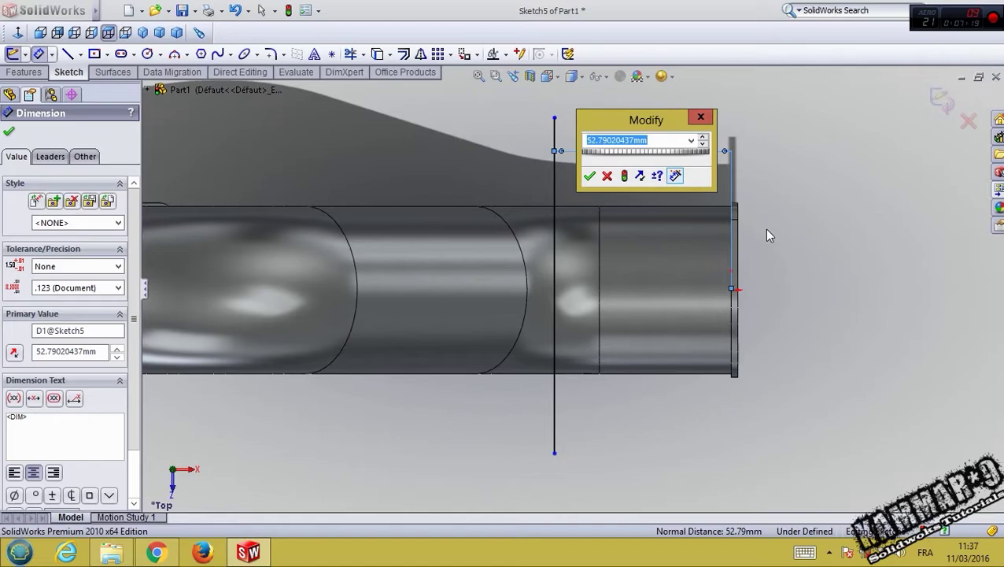
text(59.8)
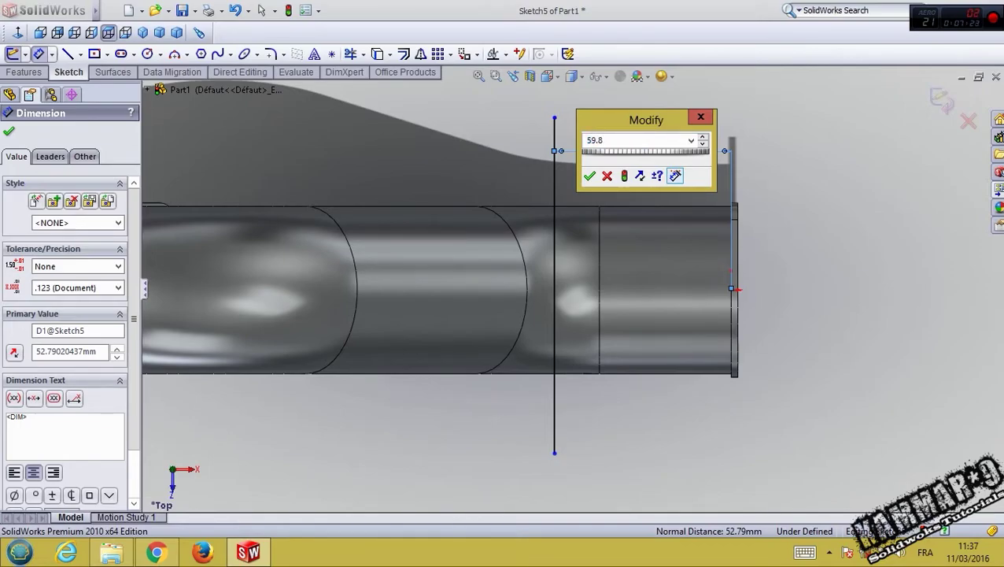
key(Return)
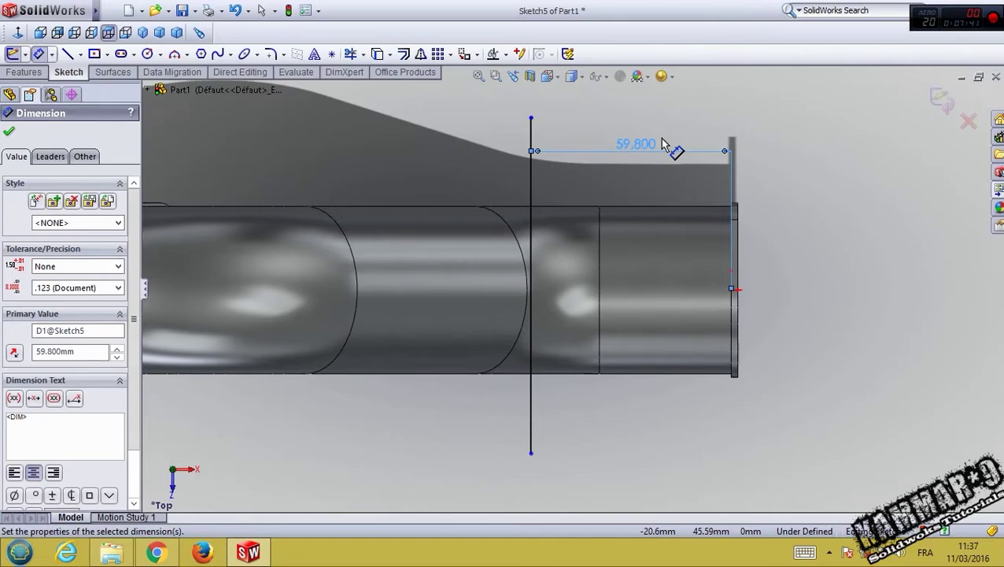
scroll(668, 148, up, 3)
Step: Close the 59.800 mm dimension and exit Sketch5 back to the part
middle_drag(668, 148, 520, 108)
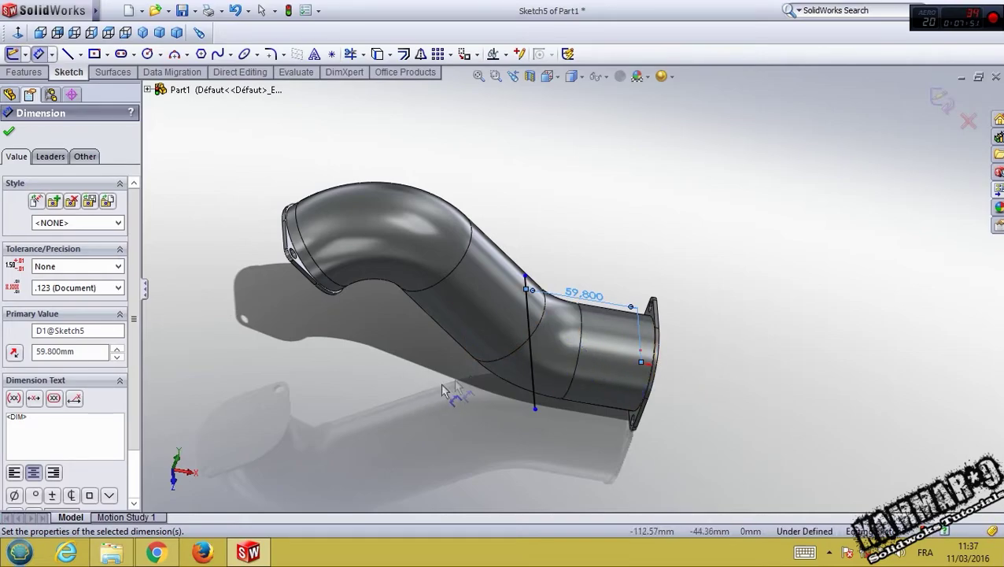
middle_drag(437, 376, 444, 383)
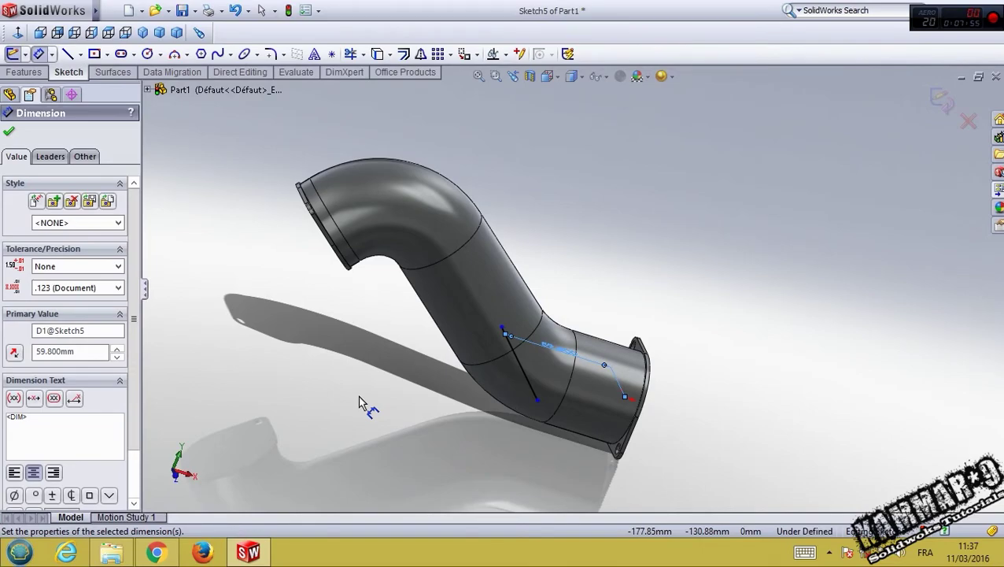
middle_drag(359, 401, 472, 385)
scroll(500, 376, down, 2)
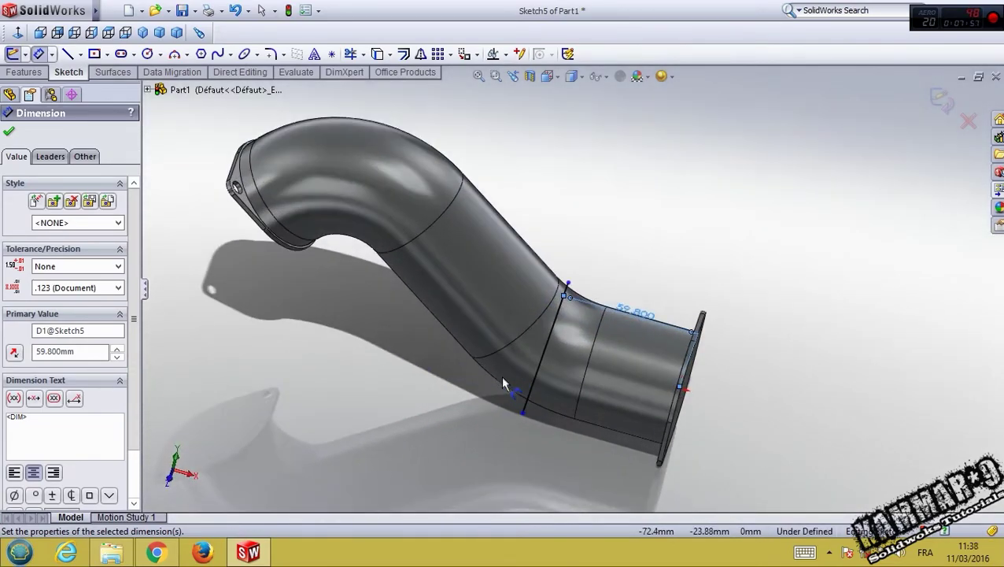
scroll(681, 418, down, 4)
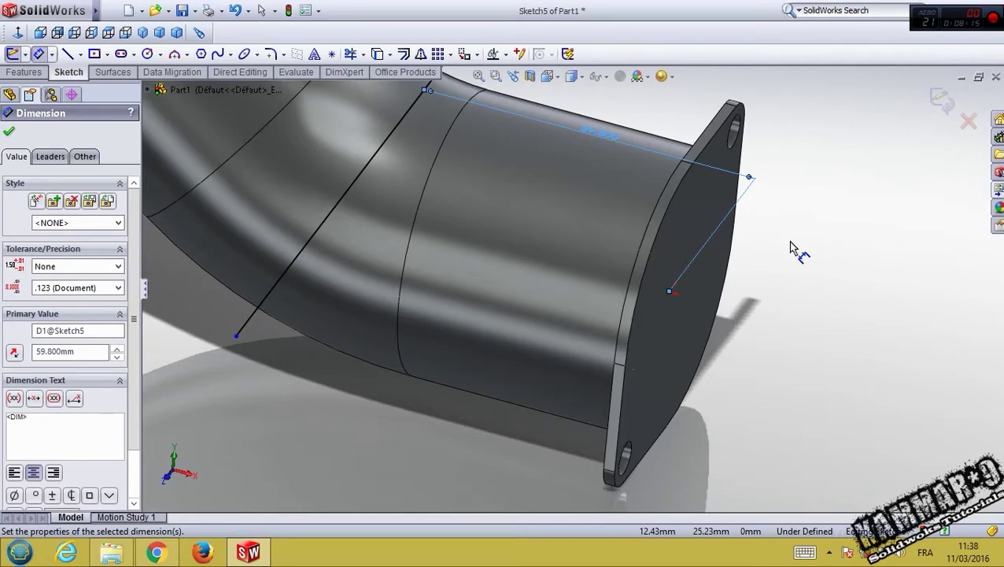
scroll(794, 260, down, 3)
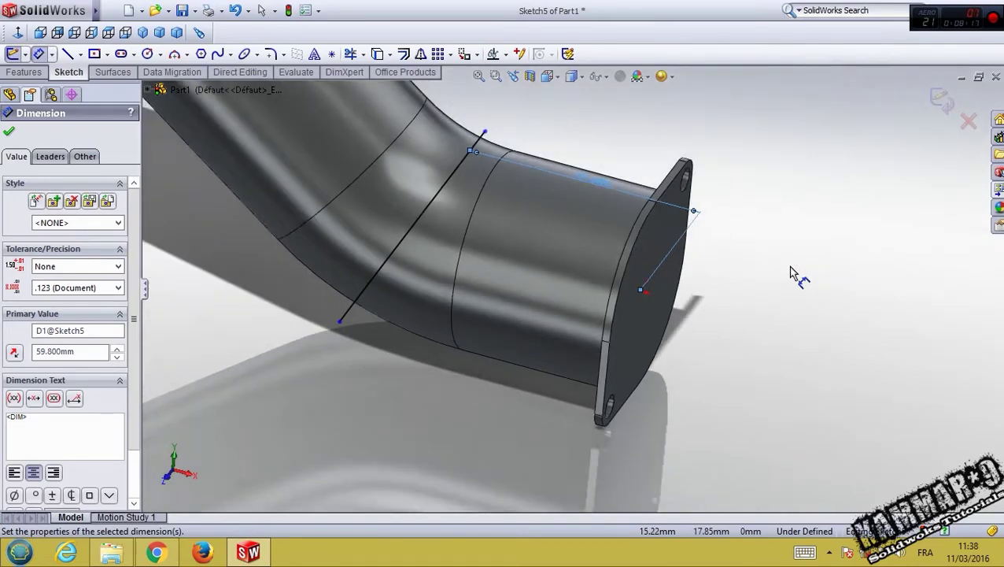
middle_drag(795, 276, 512, 243)
scroll(511, 242, down, 3)
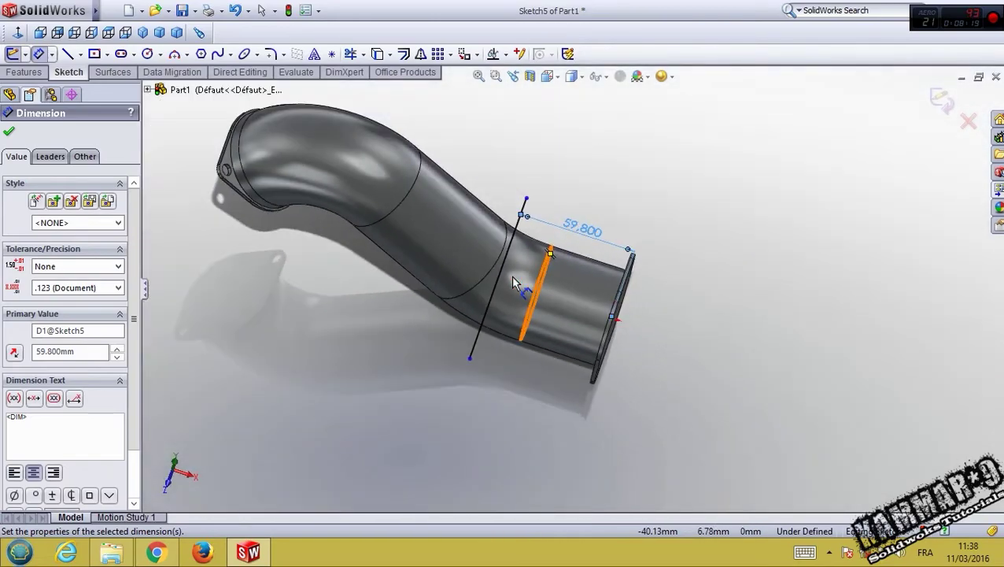
key(Escape)
click(507, 264)
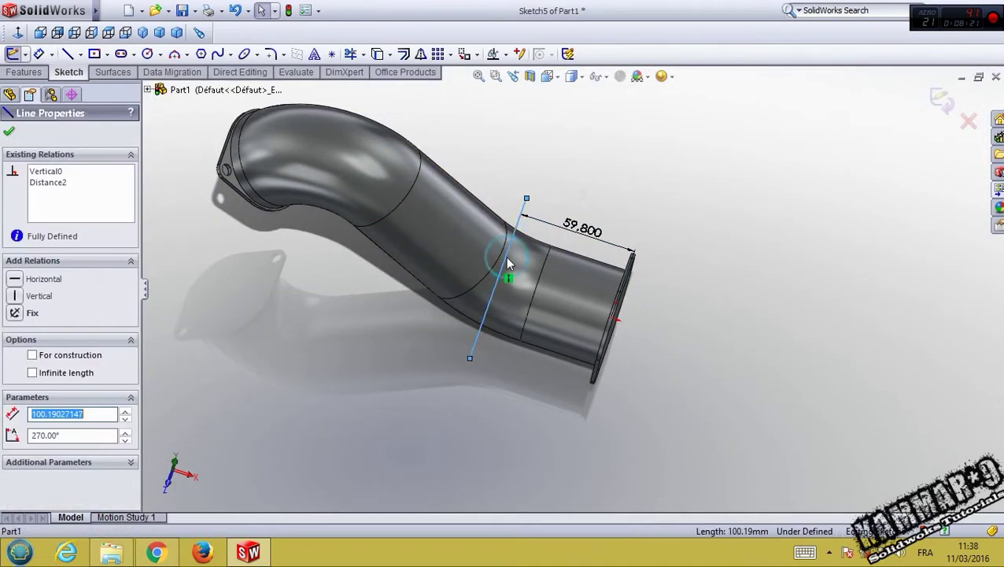
click(940, 99)
middle_drag(854, 195, 622, 226)
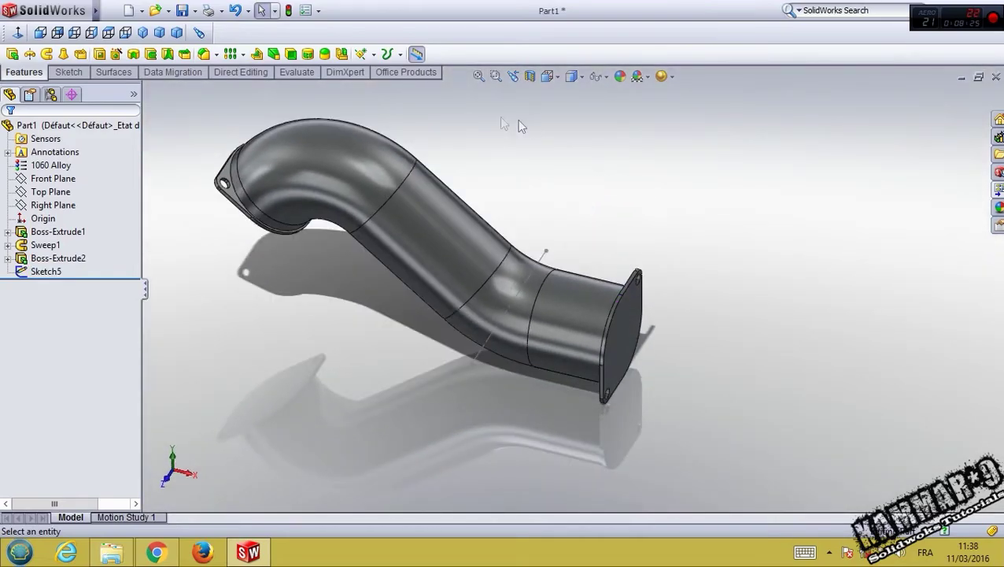
click(362, 54)
Step: Create Plane1 through Sketch5's line, angled 22° to the pipe's end flange face
click(390, 72)
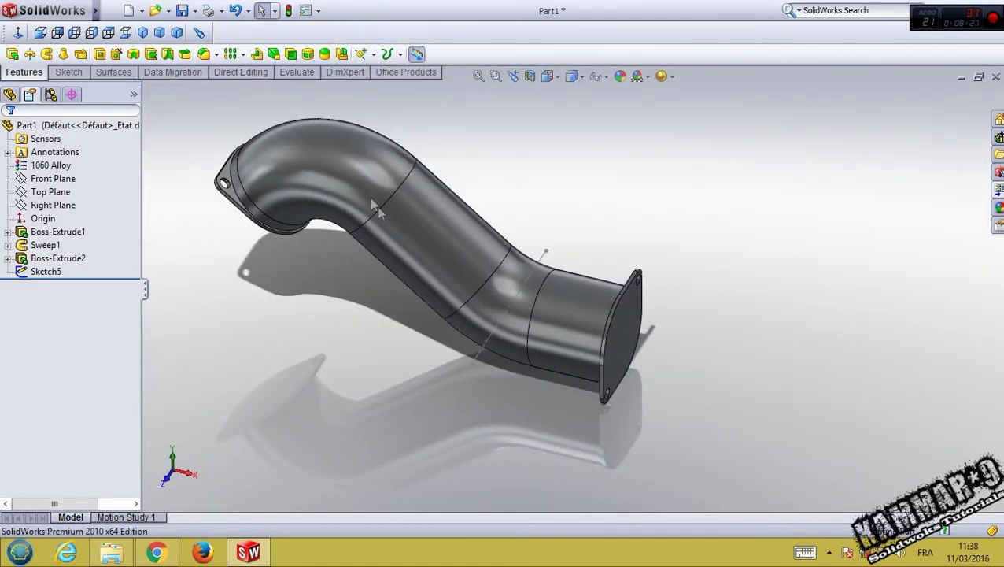
click(540, 269)
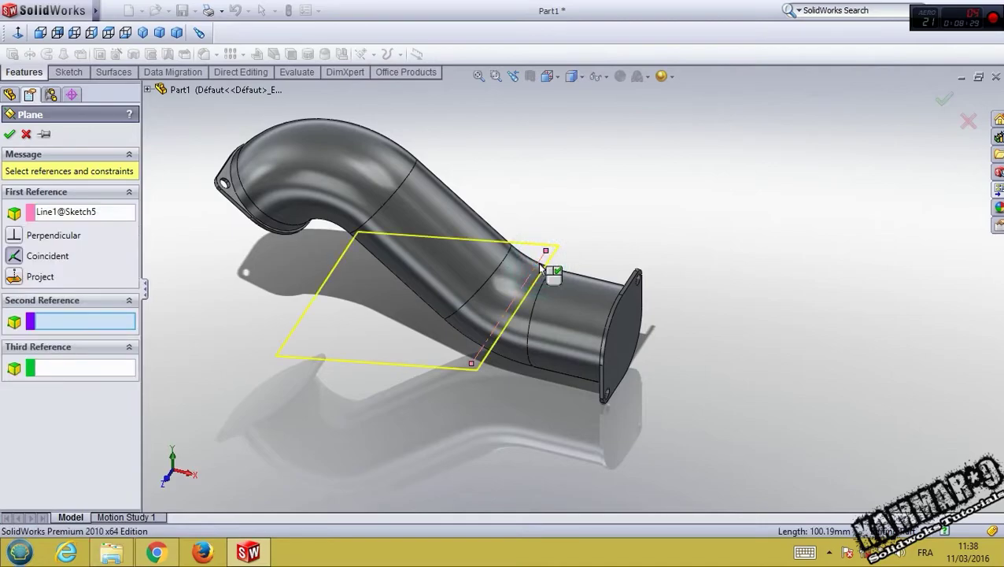
click(622, 348)
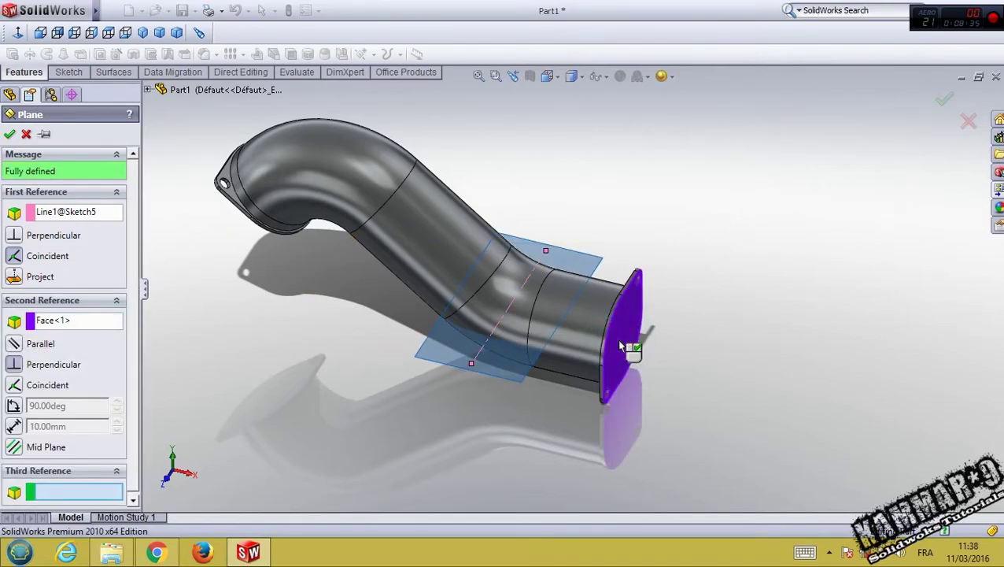
click(16, 407)
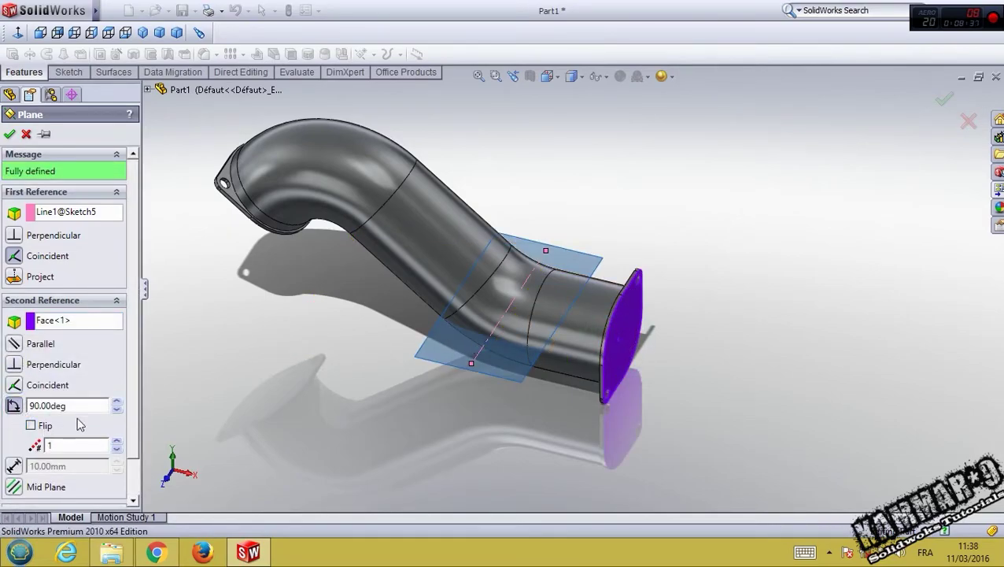
text(2)
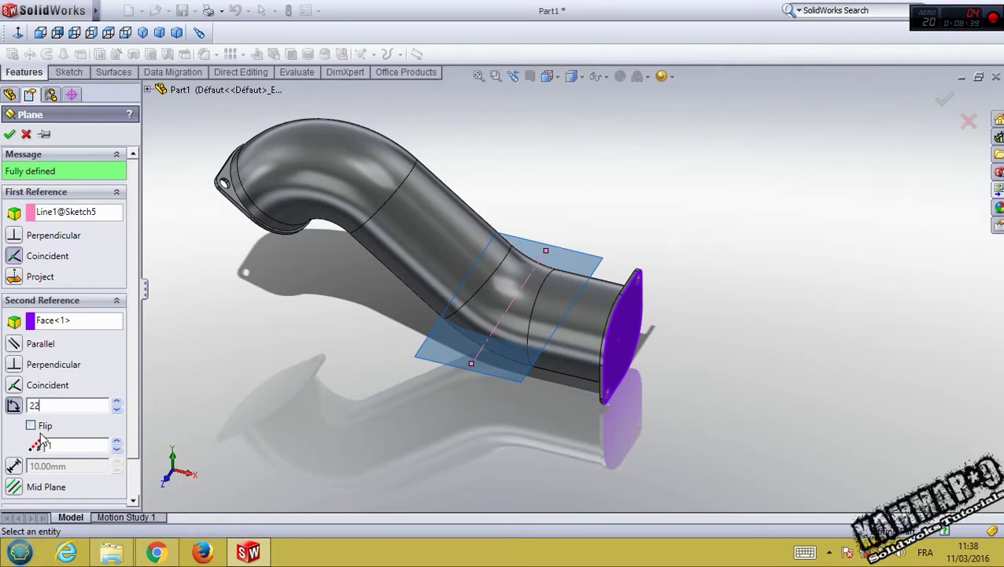
text(2)
click(60, 443)
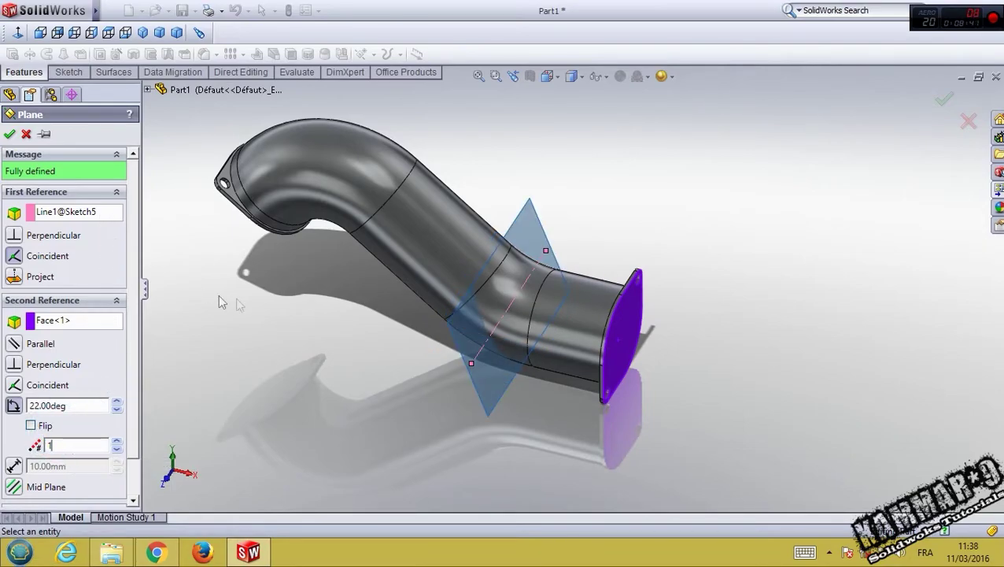
middle_drag(394, 293, 400, 248)
click(39, 32)
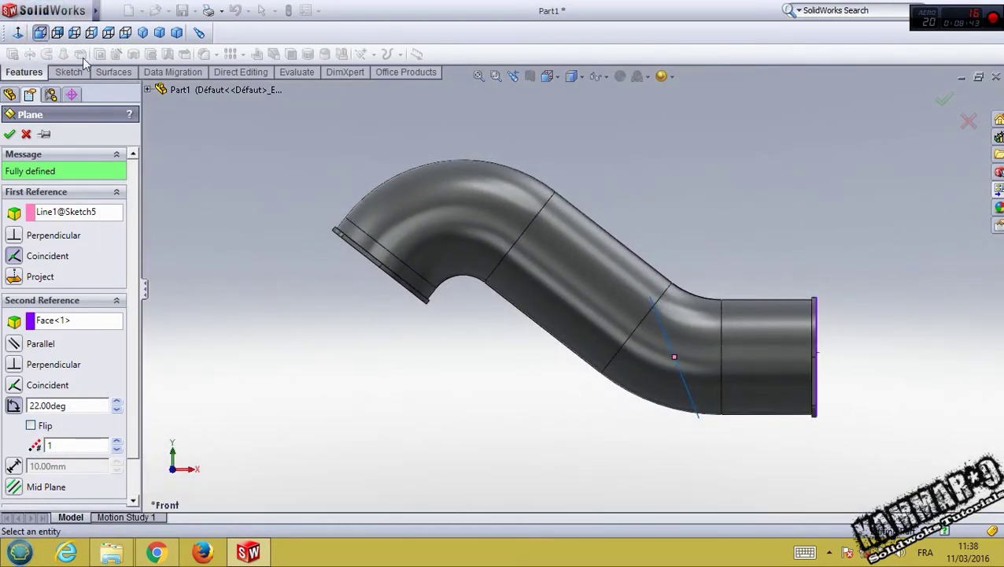
click(10, 135)
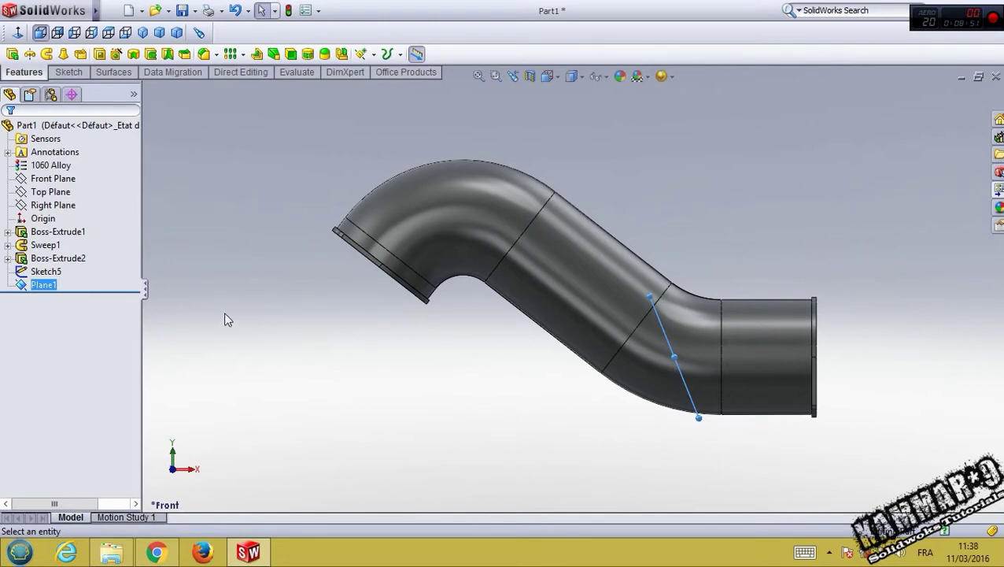
Step: Mirror the pipe body across Plane1 into a separate solid body, with Merge solids off
click(184, 331)
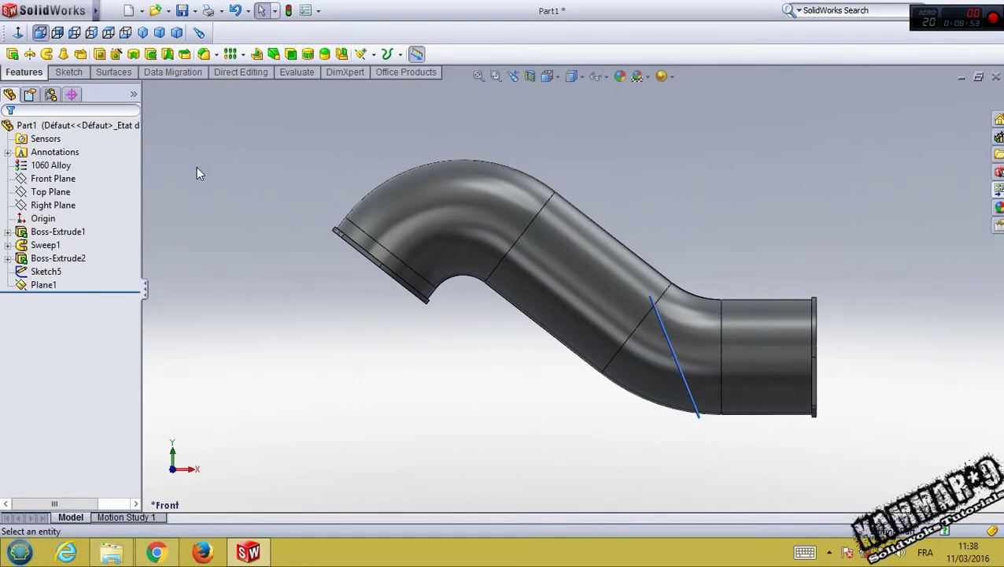
click(335, 57)
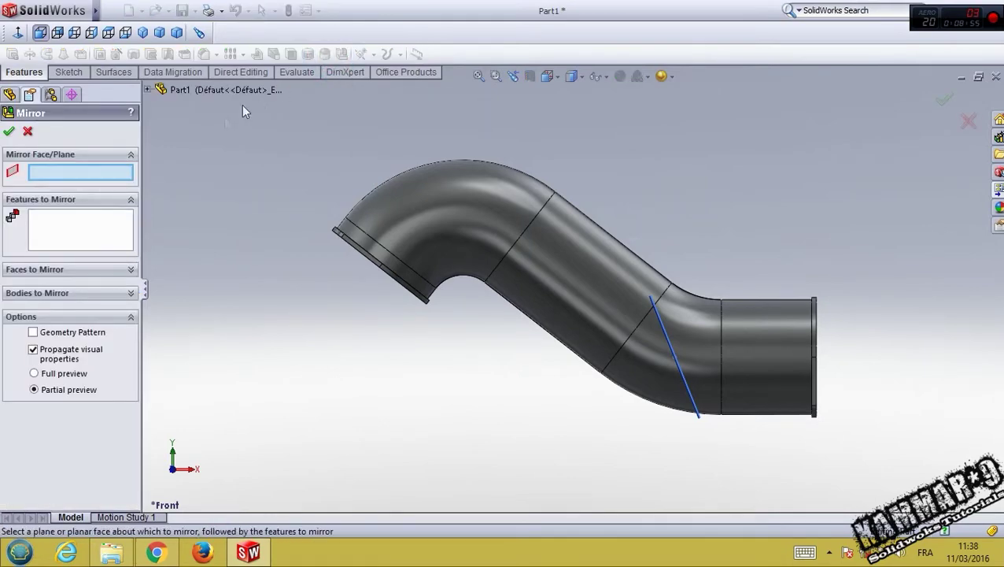
click(670, 357)
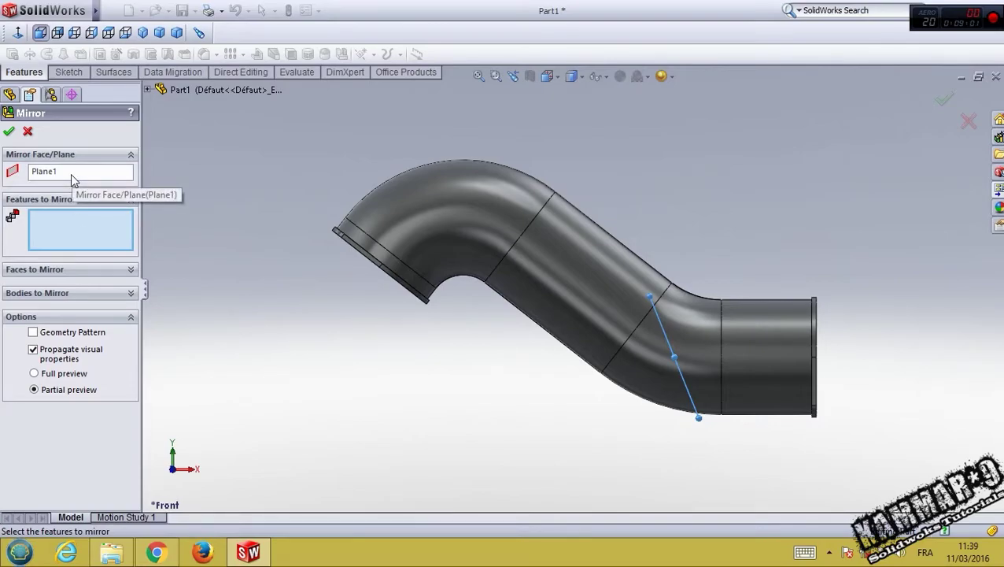
click(47, 293)
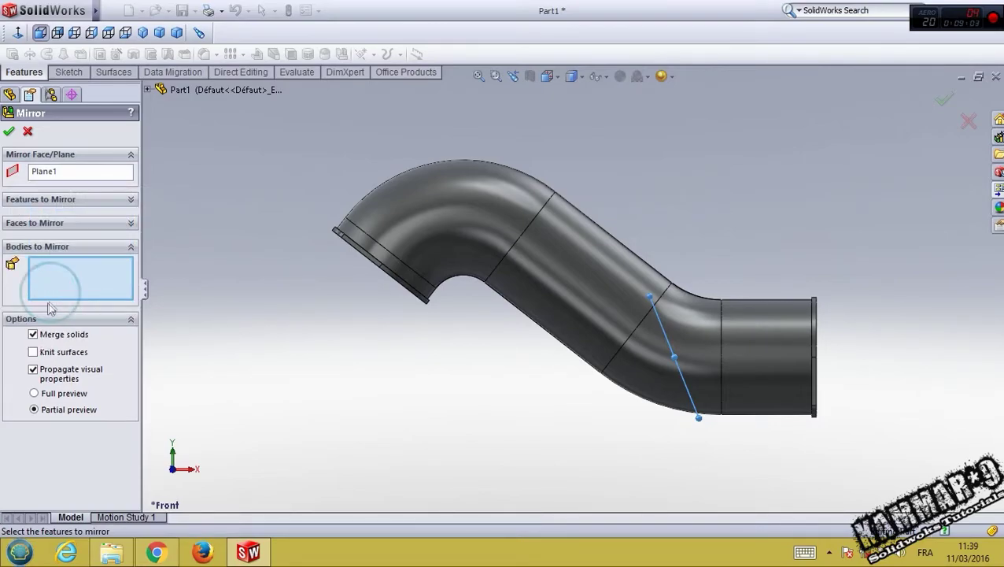
click(445, 231)
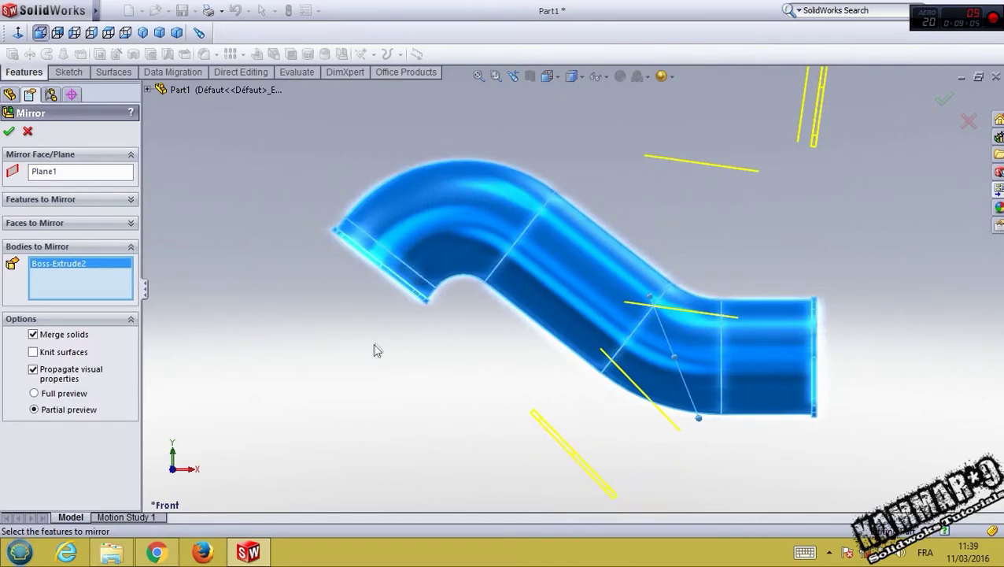
middle_drag(556, 197, 362, 294)
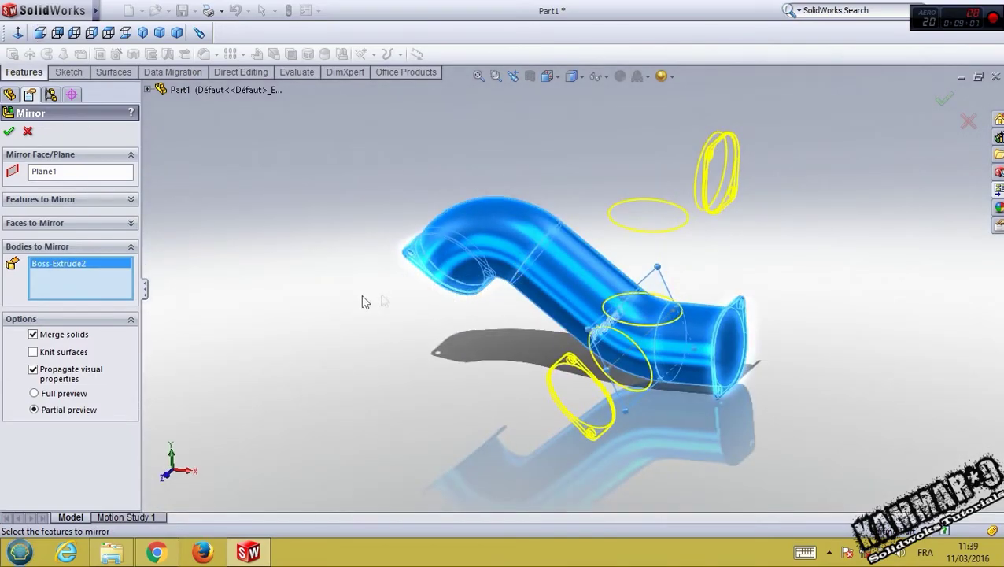
click(63, 337)
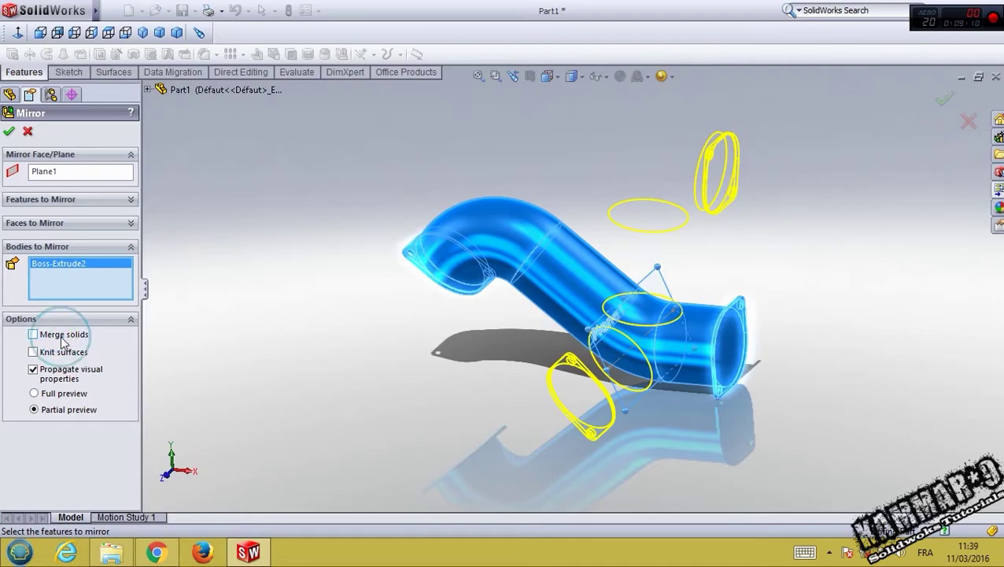
click(8, 131)
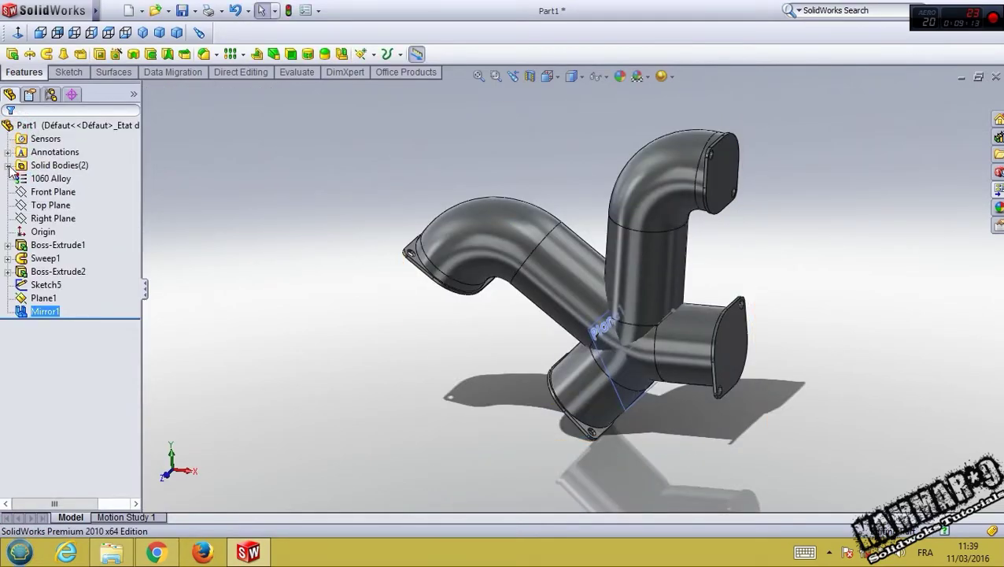
Step: Check the original and mirrored pipe bodies in Solid Bodies, then switch to the dimetric view
click(8, 165)
click(69, 179)
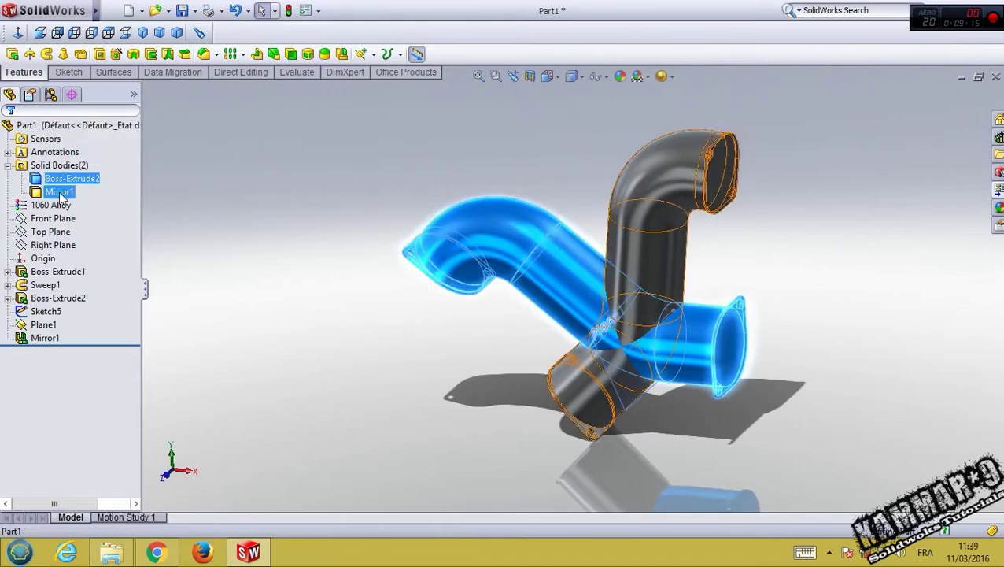
click(60, 192)
click(262, 241)
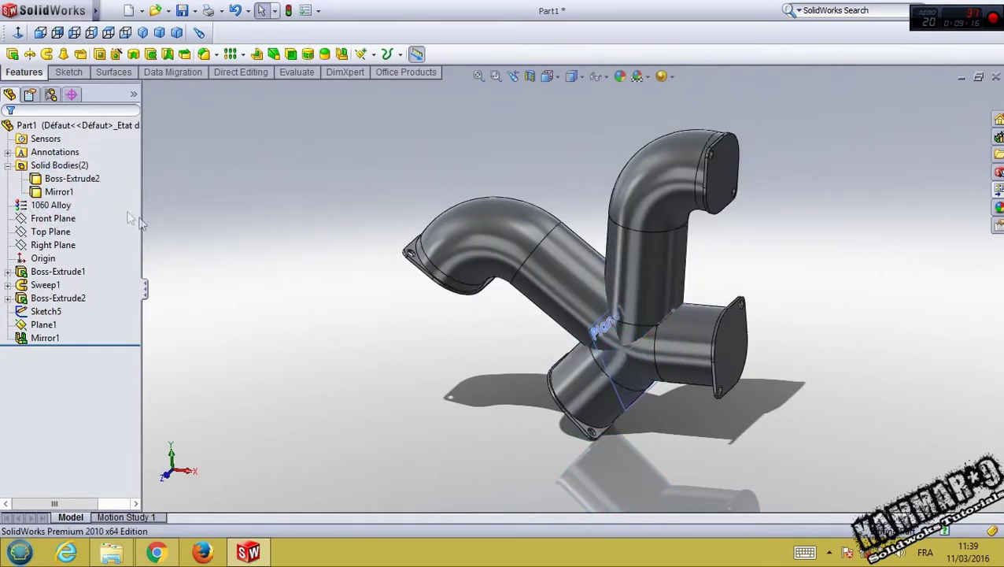
click(9, 166)
middle_drag(670, 262, 688, 294)
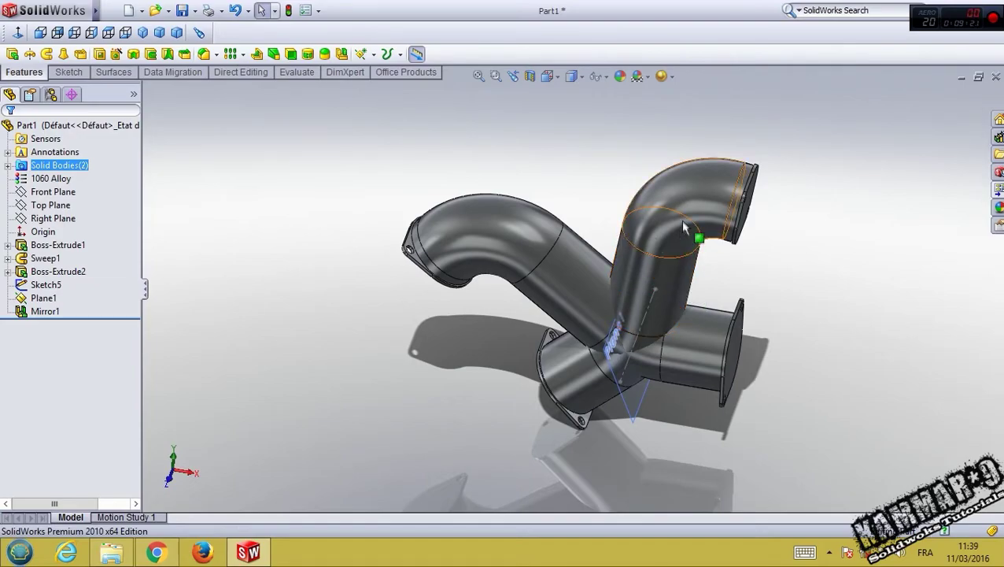
click(176, 32)
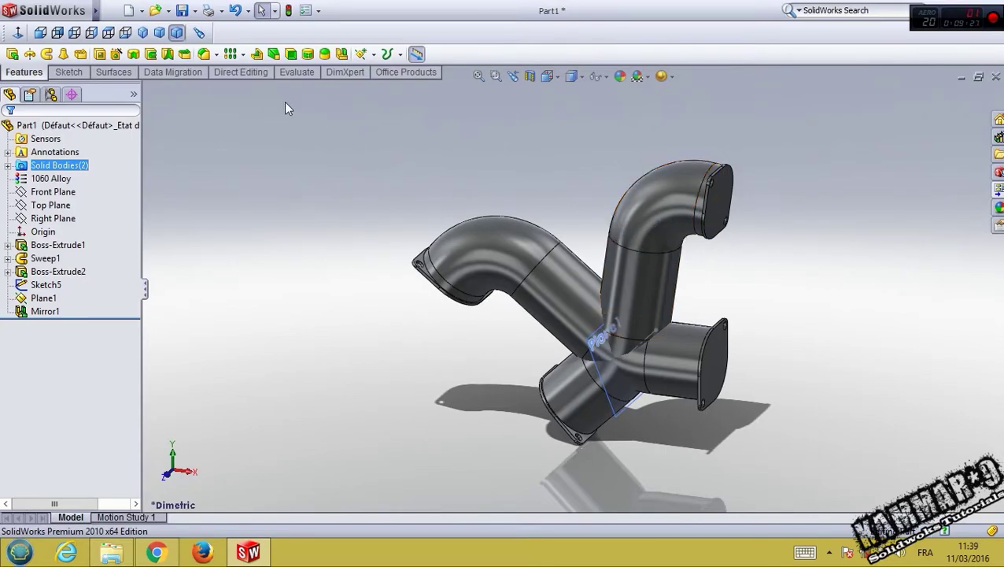
click(247, 73)
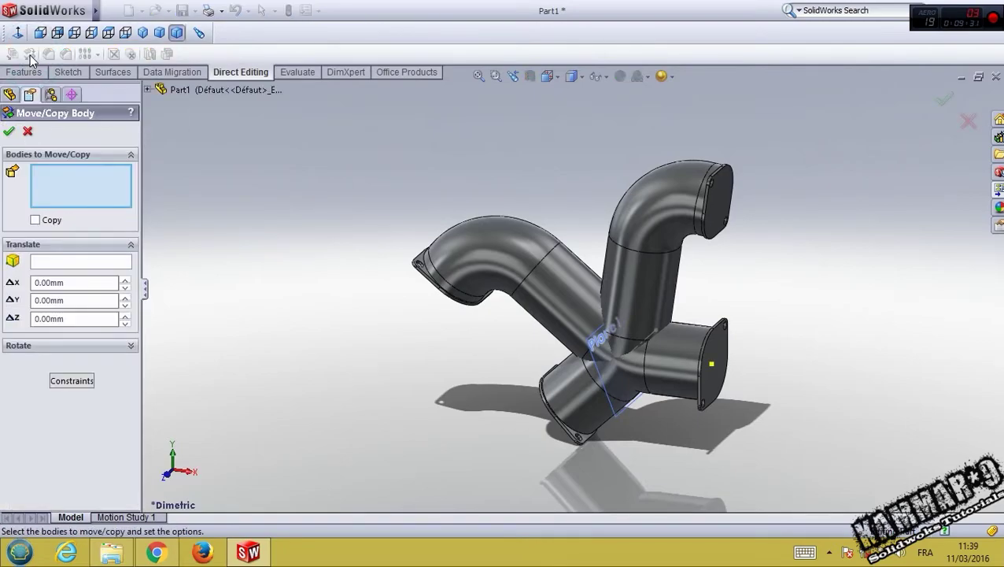
Step: Move the mirrored pipe body 20 mm along Z with Move/Copy Body
click(637, 255)
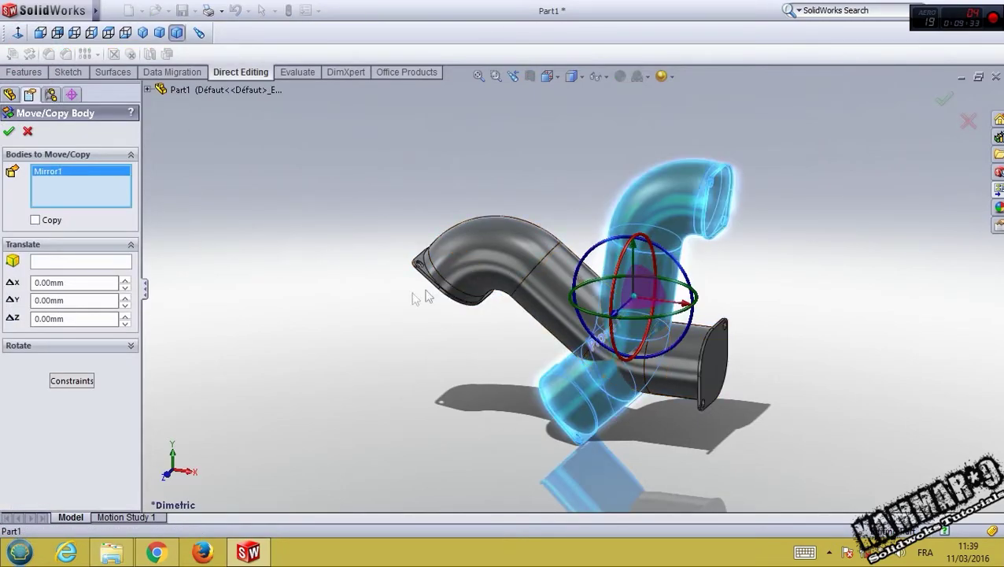
double_click(75, 318)
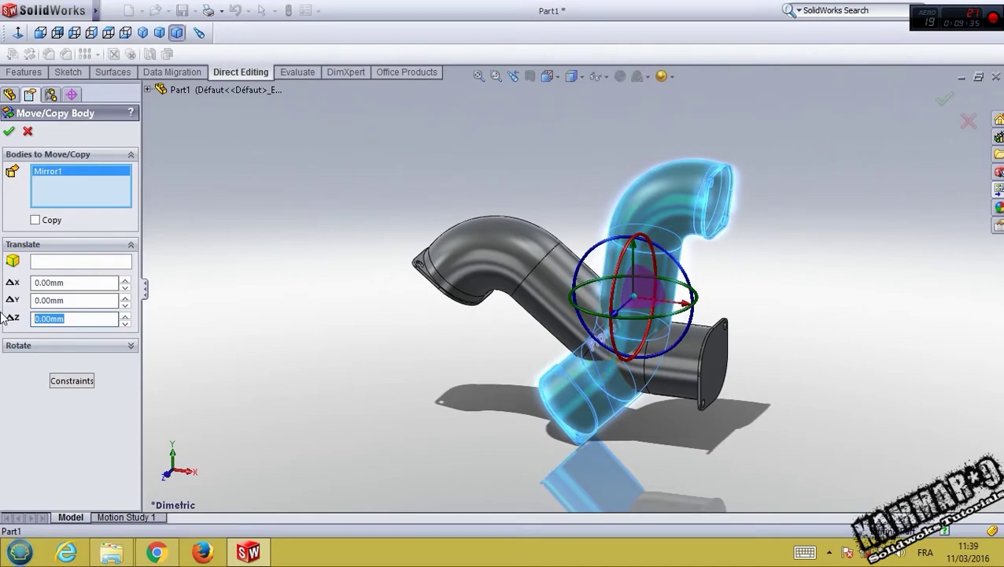
text(20)
key(Return)
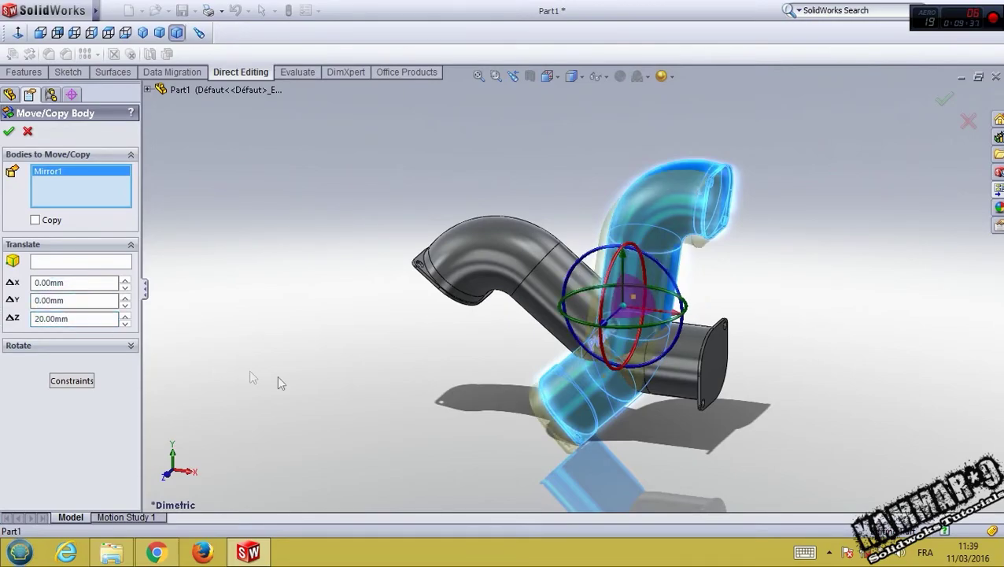
middle_drag(277, 375, 468, 306)
key(Return)
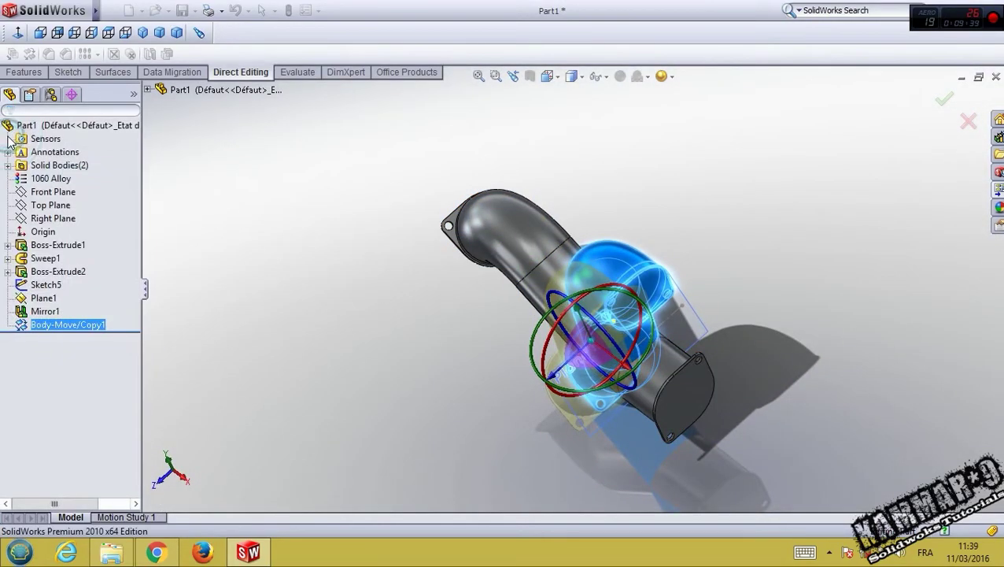
middle_drag(324, 303, 376, 249)
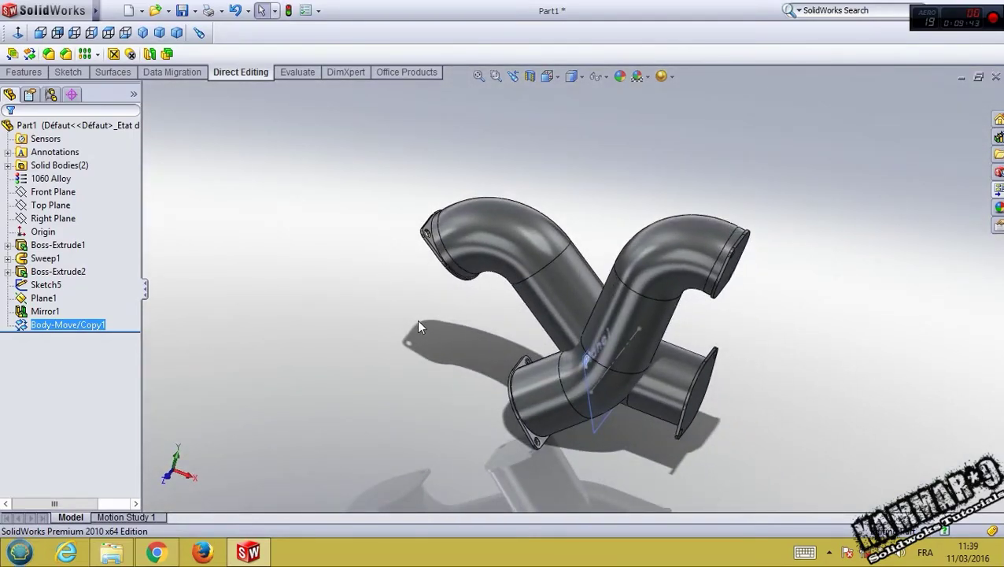
mouse_move(520, 337)
middle_down()
mouse_move(582, 337)
mouse_move(511, 334)
mouse_move(470, 351)
mouse_move(504, 334)
middle_up()
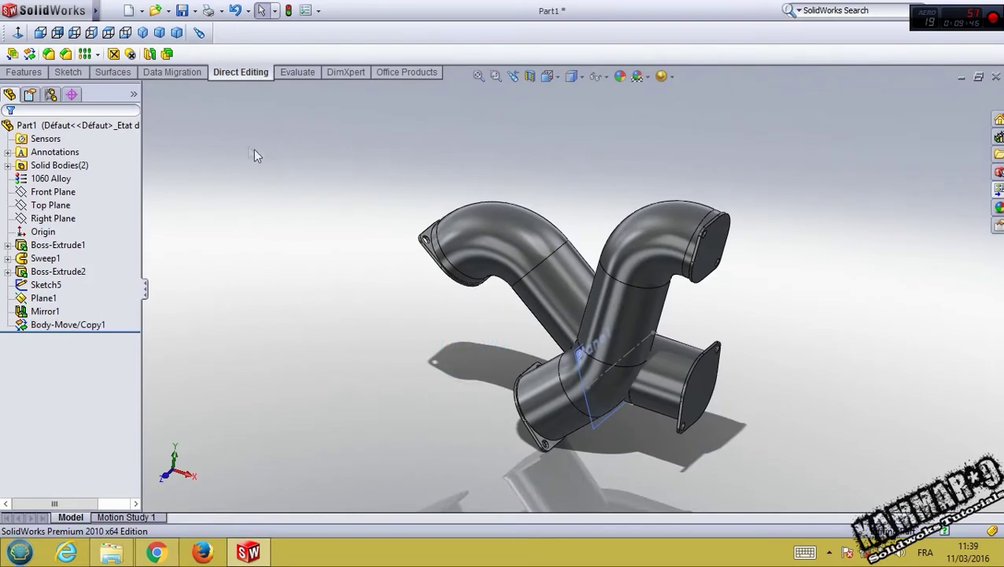
Step: Combine Boss-Extrude2 and the moved mirror body into one solid using Add
click(167, 54)
click(544, 289)
click(544, 387)
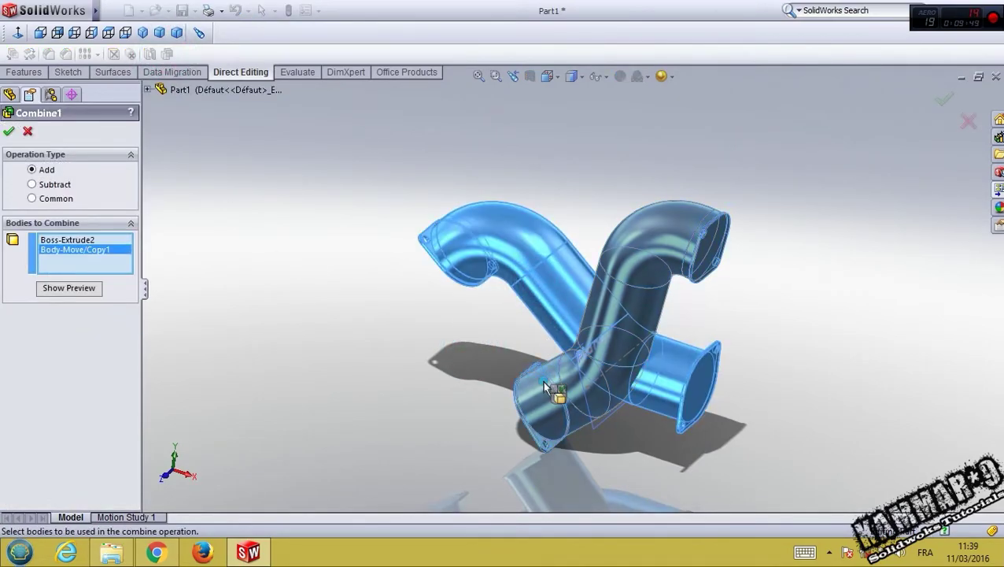
click(9, 130)
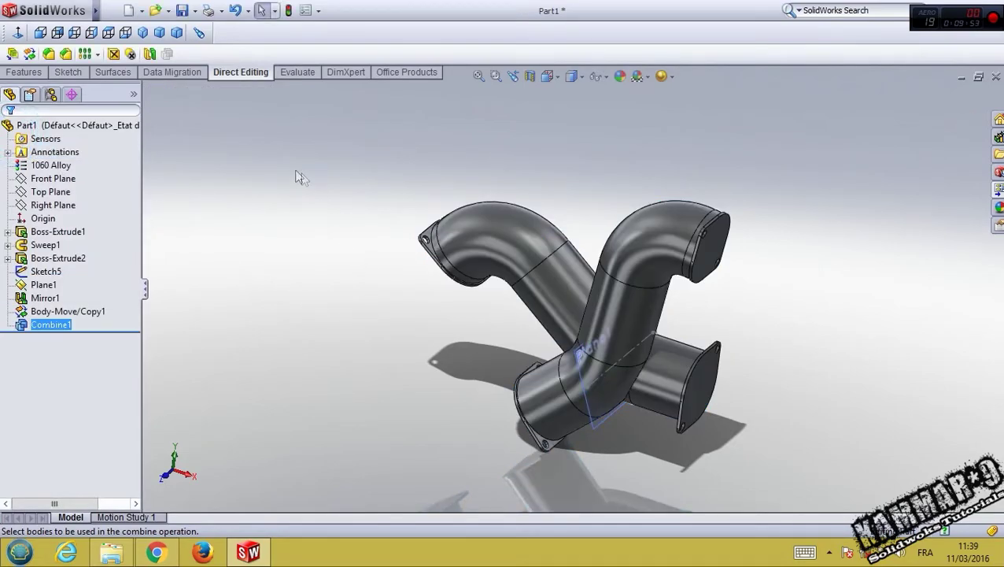
click(40, 74)
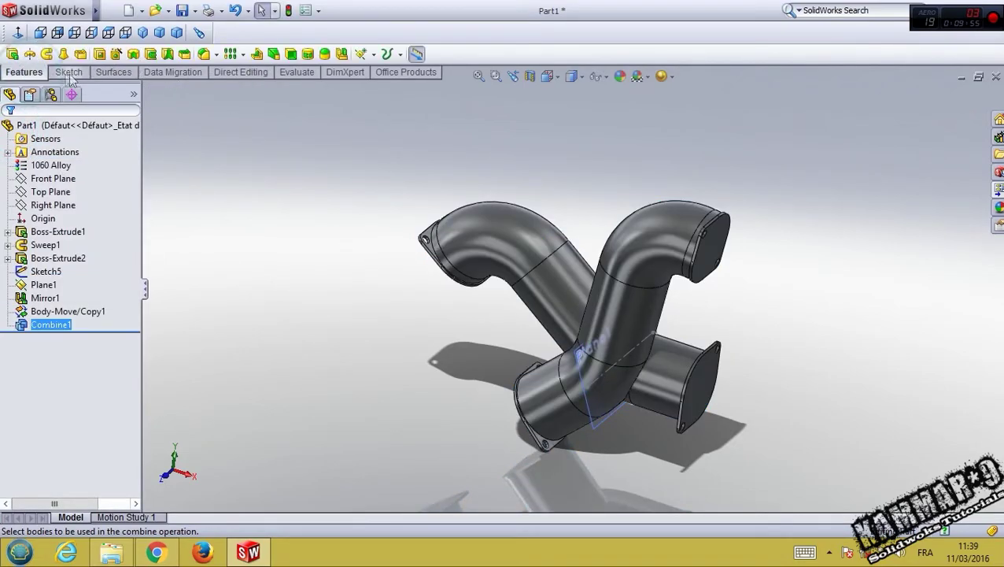
Step: Round the pipe intersection edge with a 10 mm constant-radius fillet
click(203, 57)
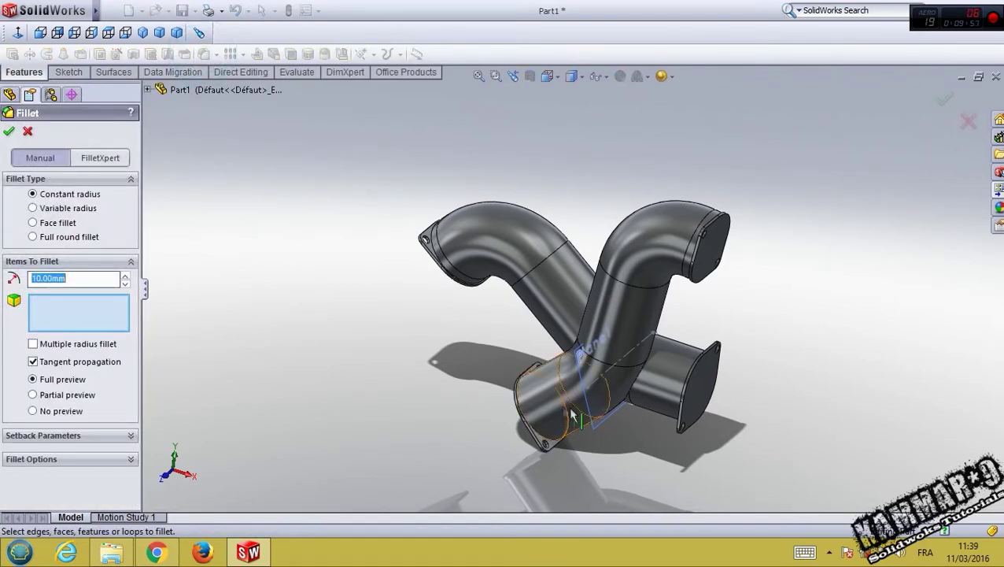
click(638, 401)
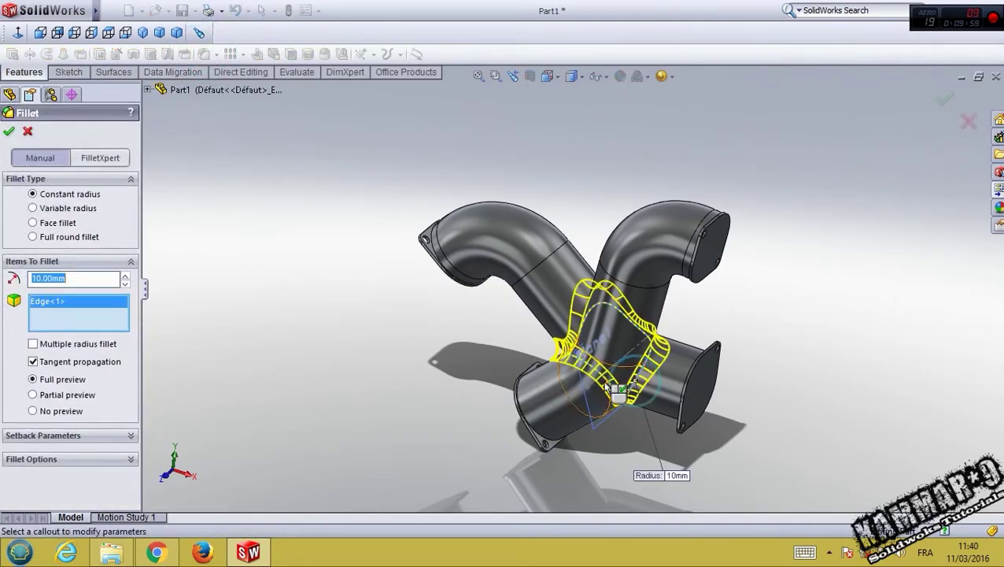
middle_drag(637, 401, 586, 357)
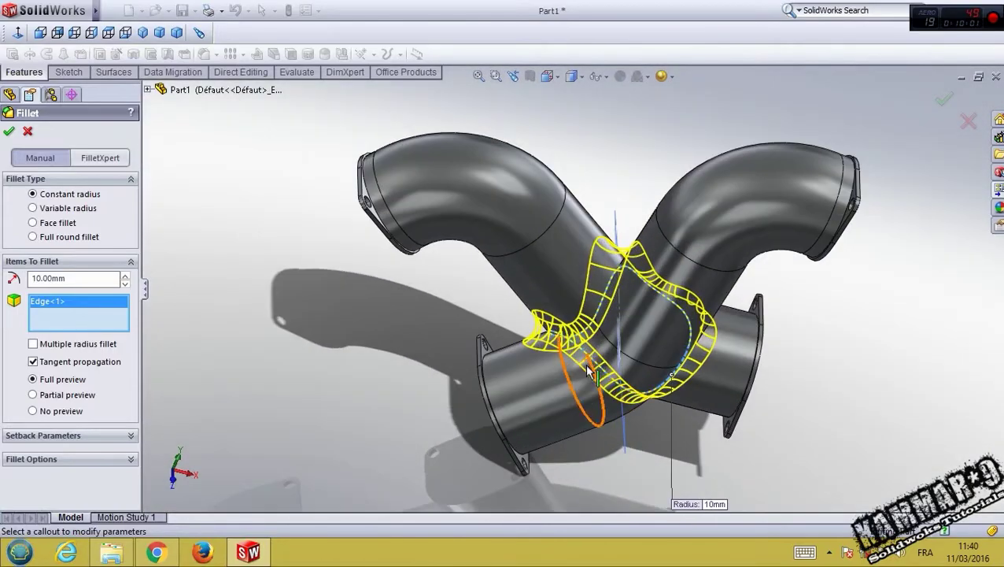
click(9, 132)
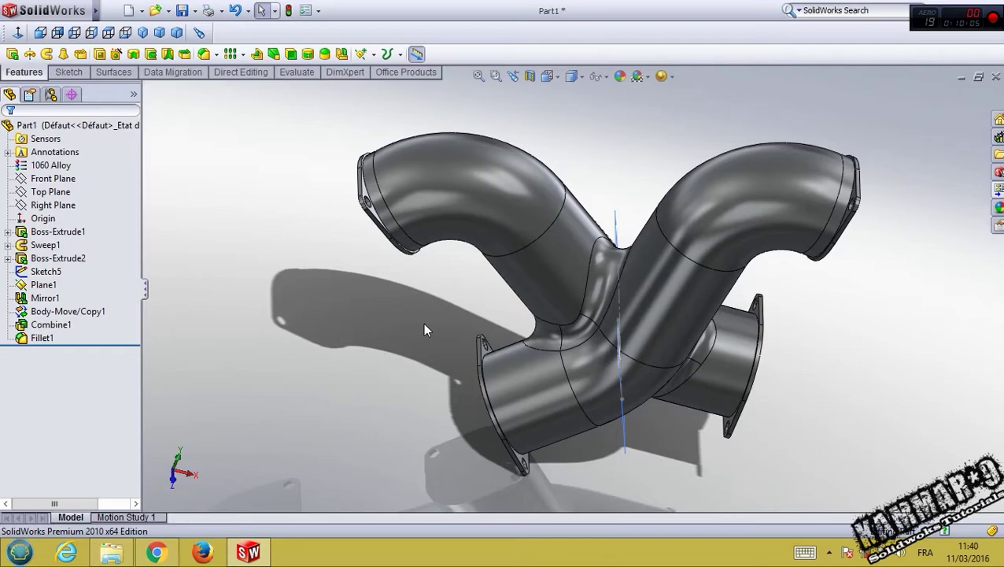
middle_drag(560, 313, 331, 259)
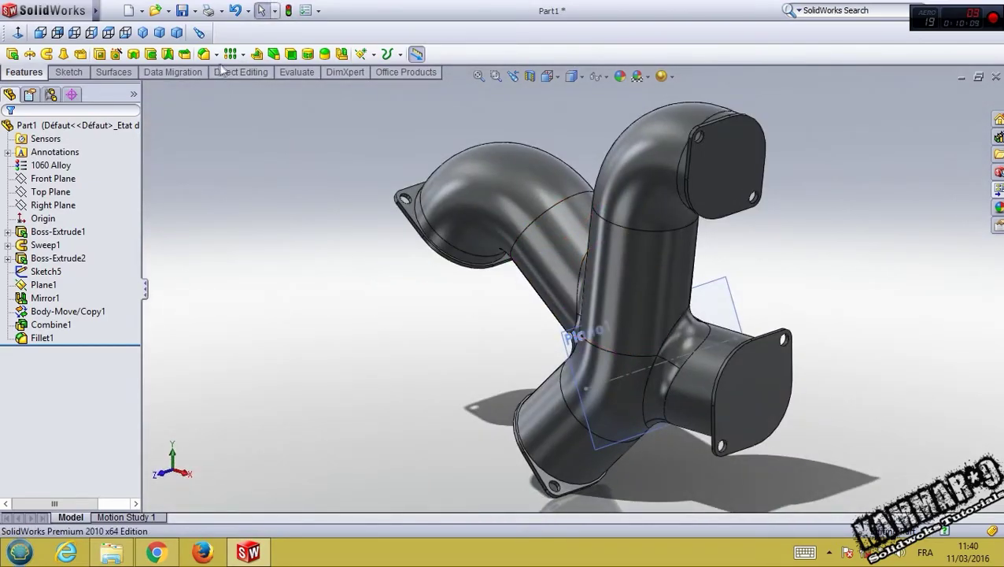
Step: Shell the manifold to 2 mm walls, removing all four flange end faces
click(291, 54)
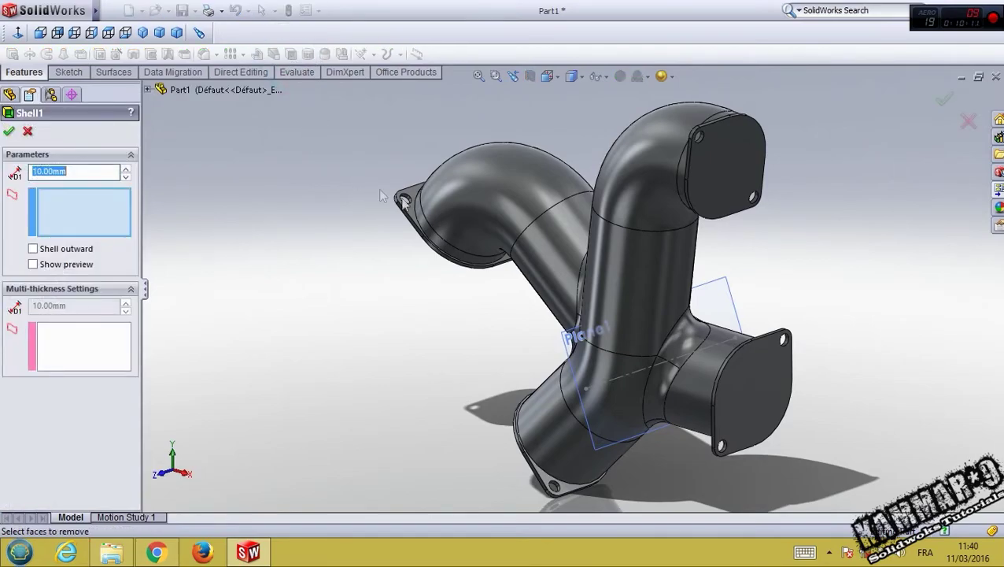
click(708, 183)
click(744, 403)
middle_drag(444, 396, 558, 429)
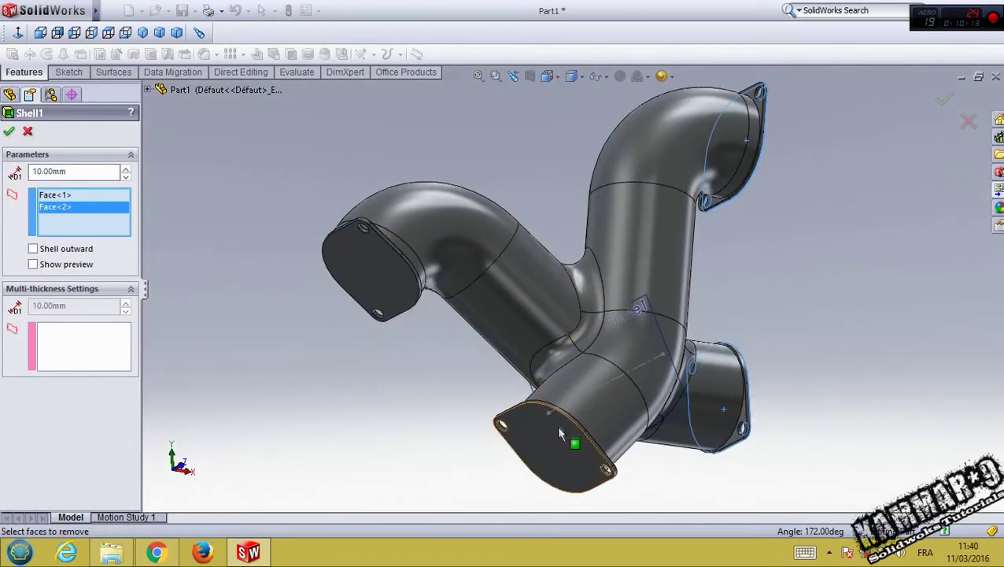
click(559, 429)
click(402, 283)
click(59, 171)
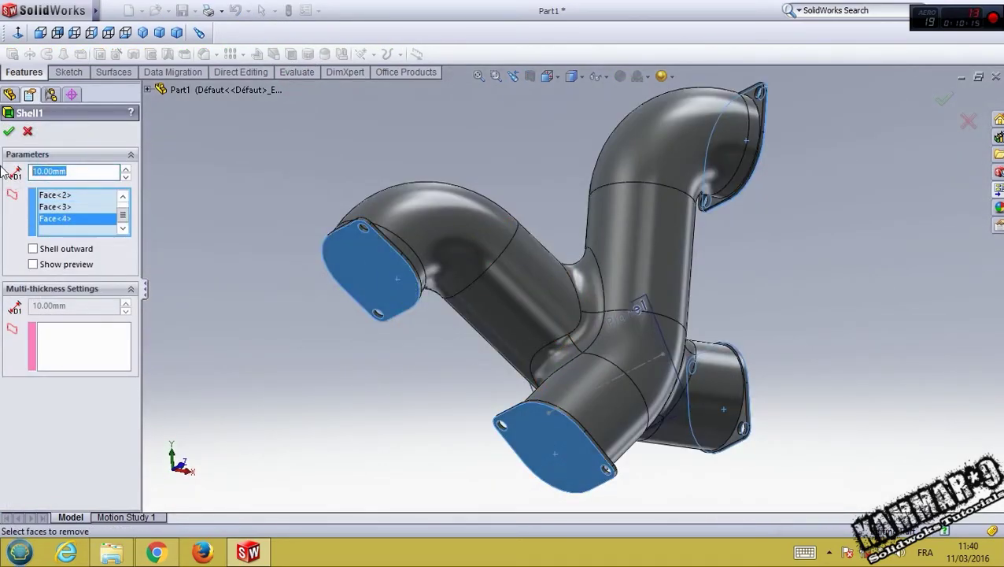
text(2)
click(67, 265)
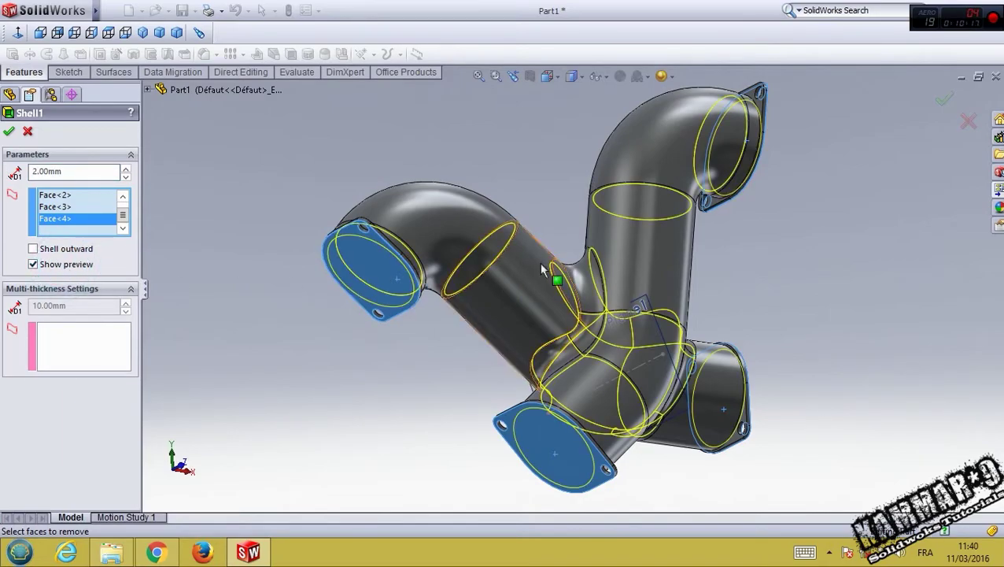
key(ctrl+4)
click(9, 131)
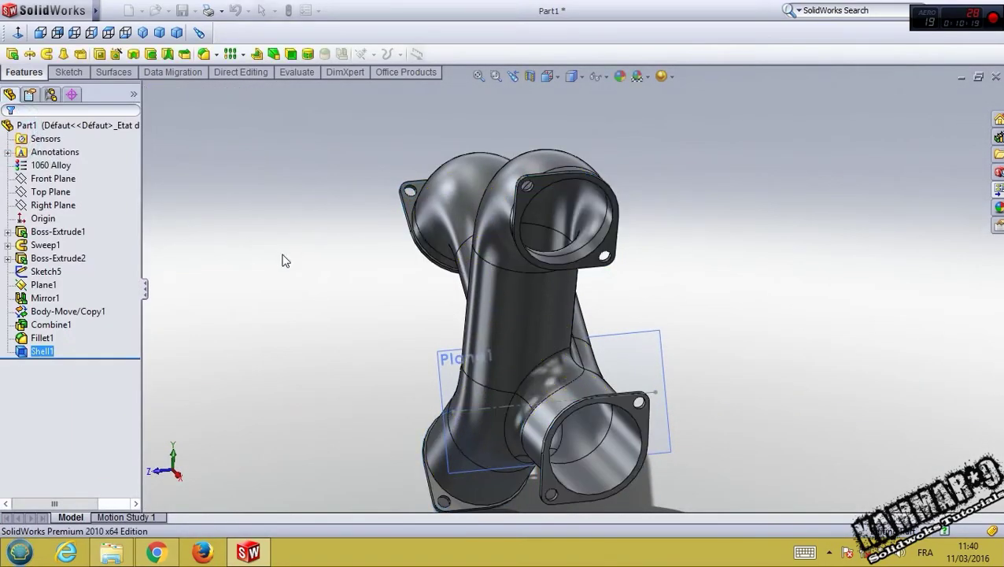
middle_drag(283, 260, 407, 259)
Step: Hide Plane1 and the Sketch5 line, then return to the trimetric view
click(512, 350)
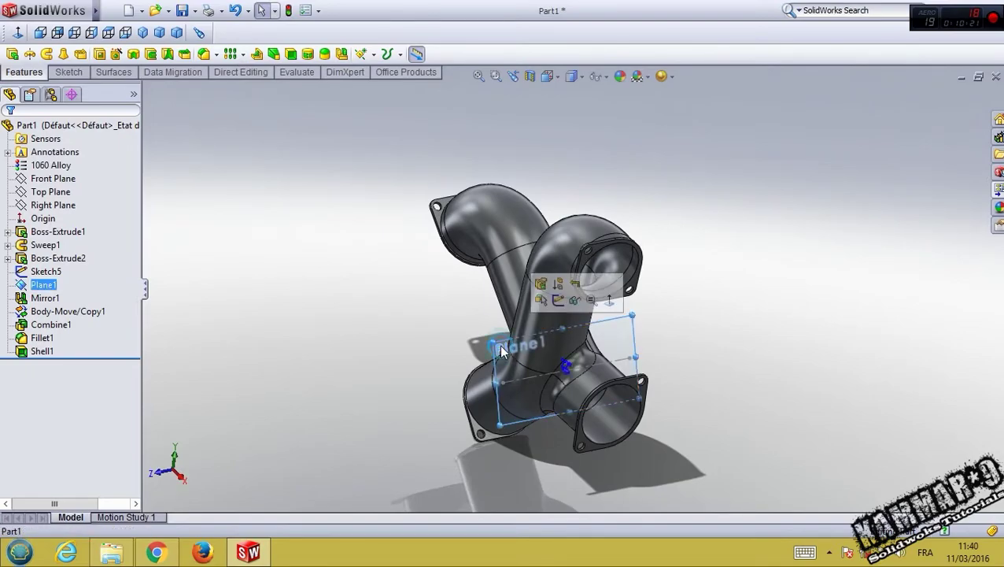
click(577, 320)
click(625, 360)
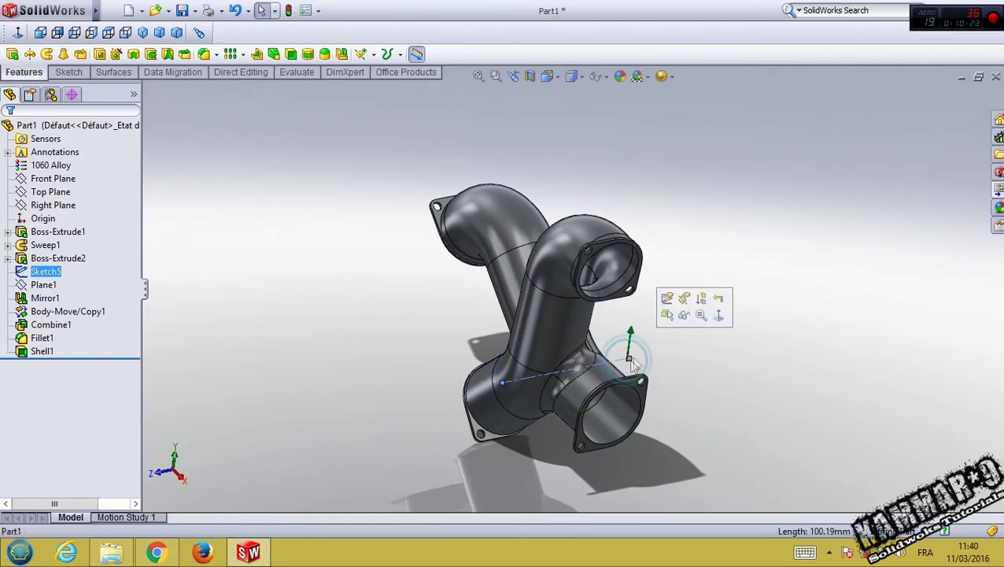
click(689, 317)
click(160, 33)
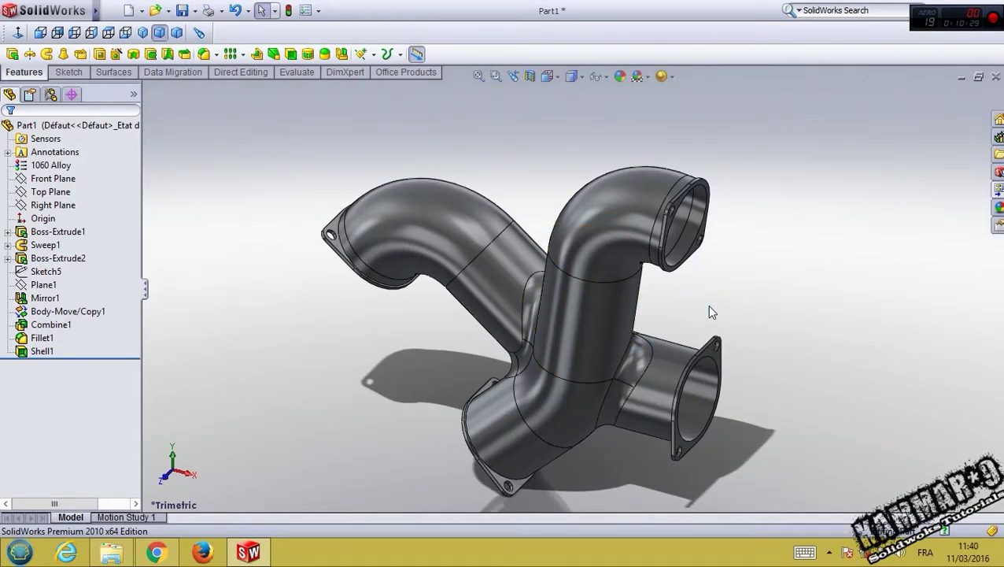
Step: View Sketch5 face-on around its 59.800 dimension and identify the feature that made the flange face
scroll(652, 389, down, 2)
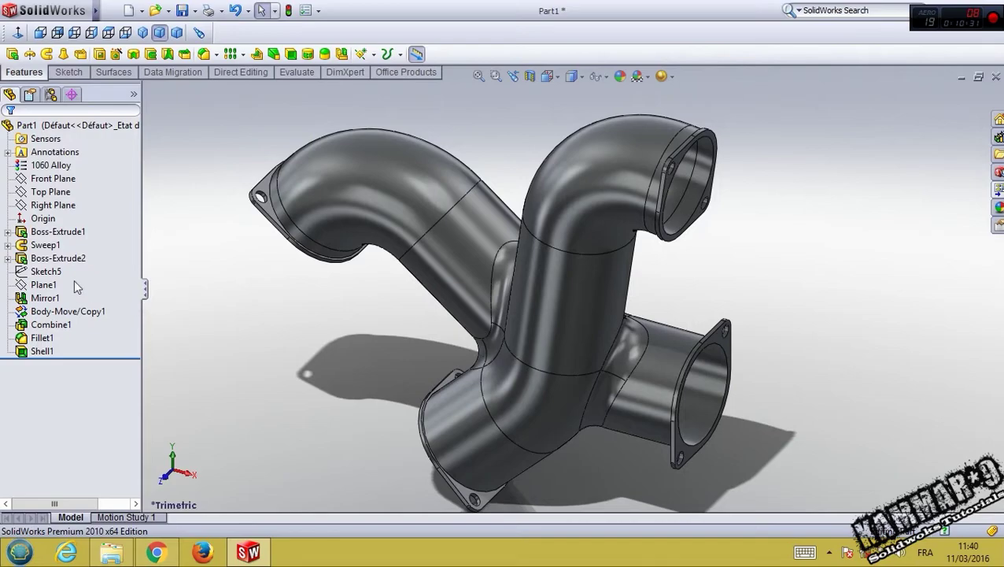
click(49, 272)
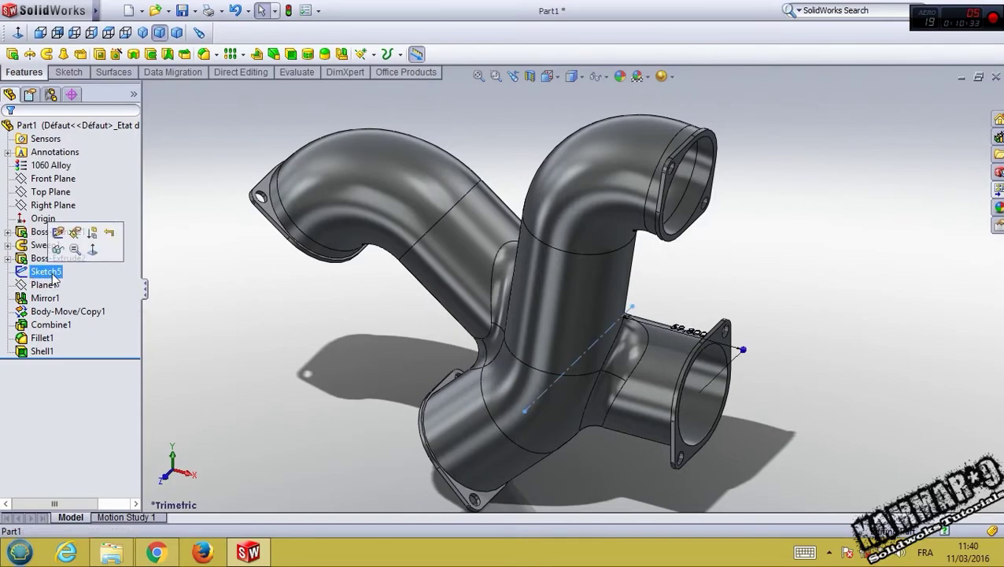
key(ctrl+8)
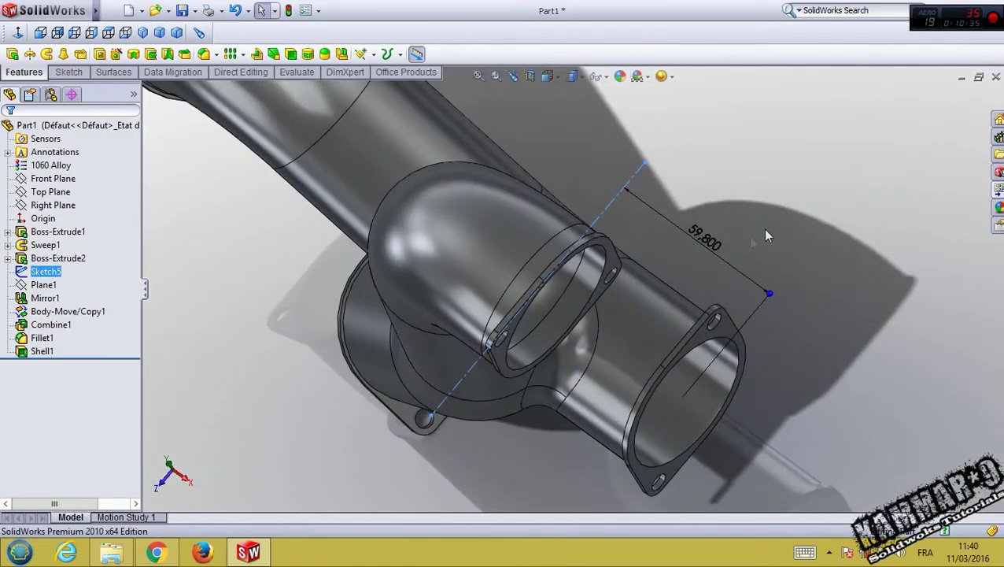
scroll(732, 248, down, 1)
scroll(677, 260, down, 1)
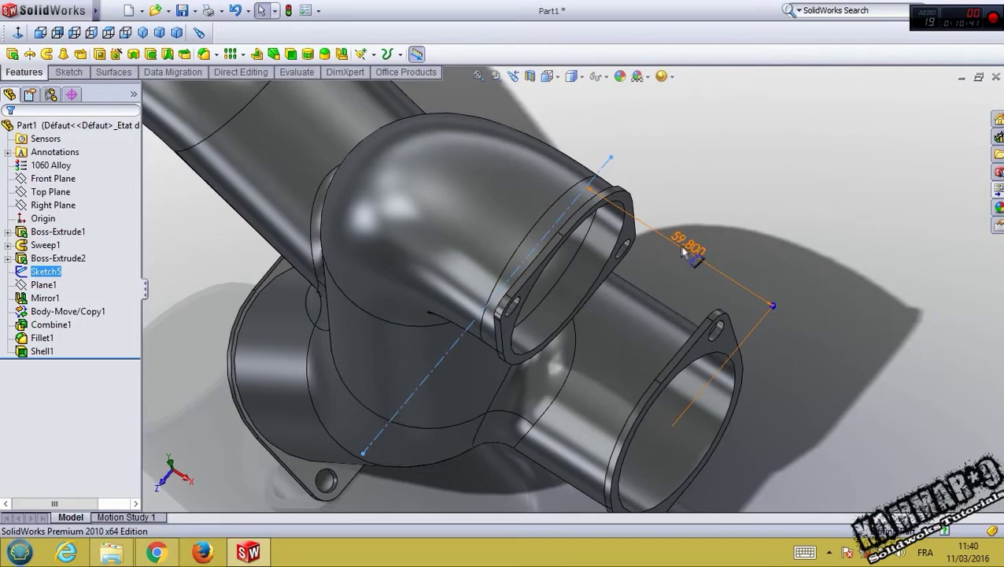
mouse_move(672, 265)
middle_down()
mouse_move(690, 273)
mouse_move(589, 296)
mouse_move(445, 368)
mouse_move(432, 301)
mouse_move(233, 341)
middle_up()
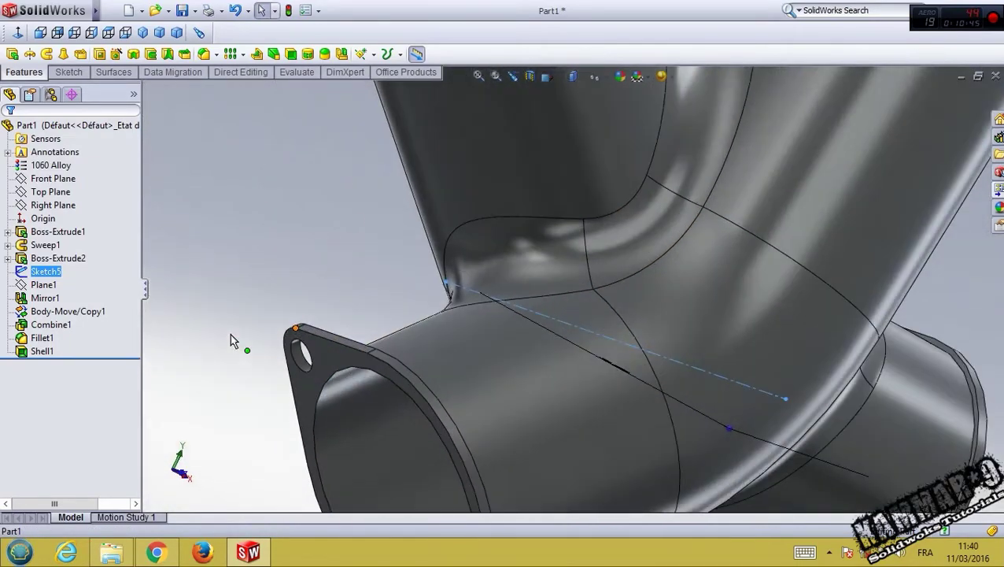
click(330, 353)
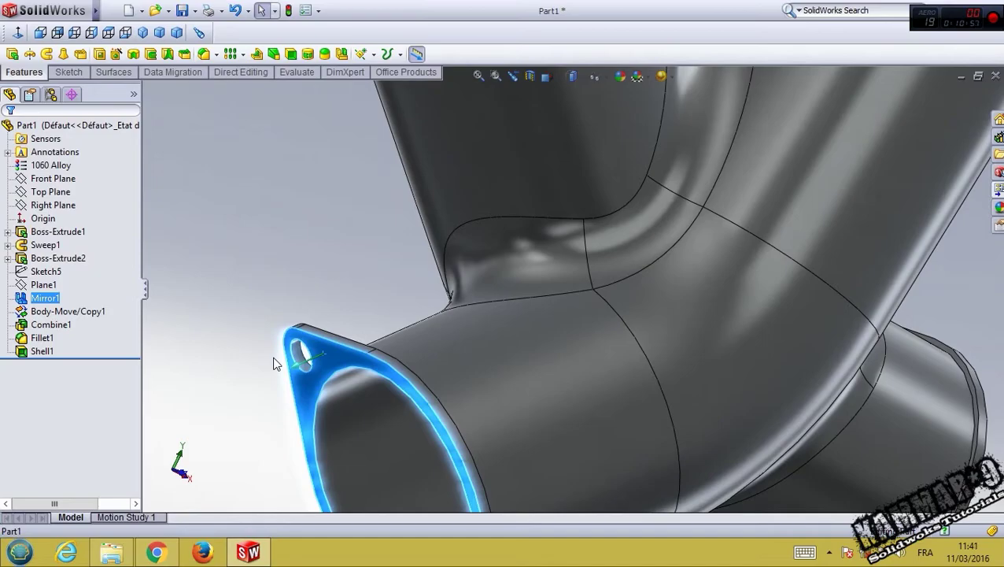
scroll(274, 363, up, 5)
middle_drag(551, 315, 583, 282)
key(Escape)
middle_drag(594, 343, 635, 246)
scroll(579, 363, down, 3)
scroll(635, 246, up, 3)
scroll(704, 318, up, 3)
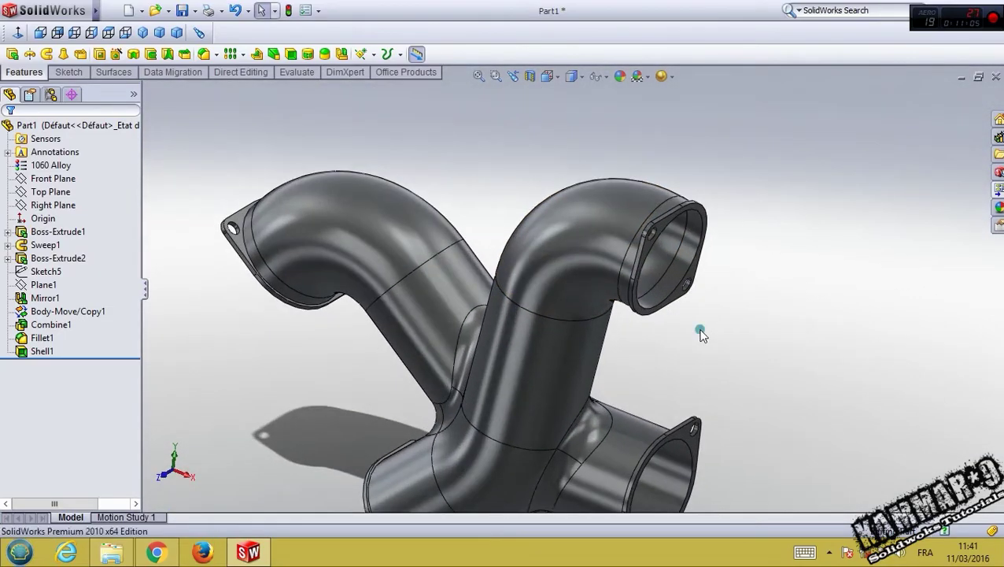
scroll(562, 380, up, 4)
scroll(562, 380, down, 4)
middle_drag(549, 347, 294, 165)
scroll(592, 384, up, 3)
scroll(576, 323, down, 4)
scroll(549, 294, up, 3)
scroll(605, 221, down, 3)
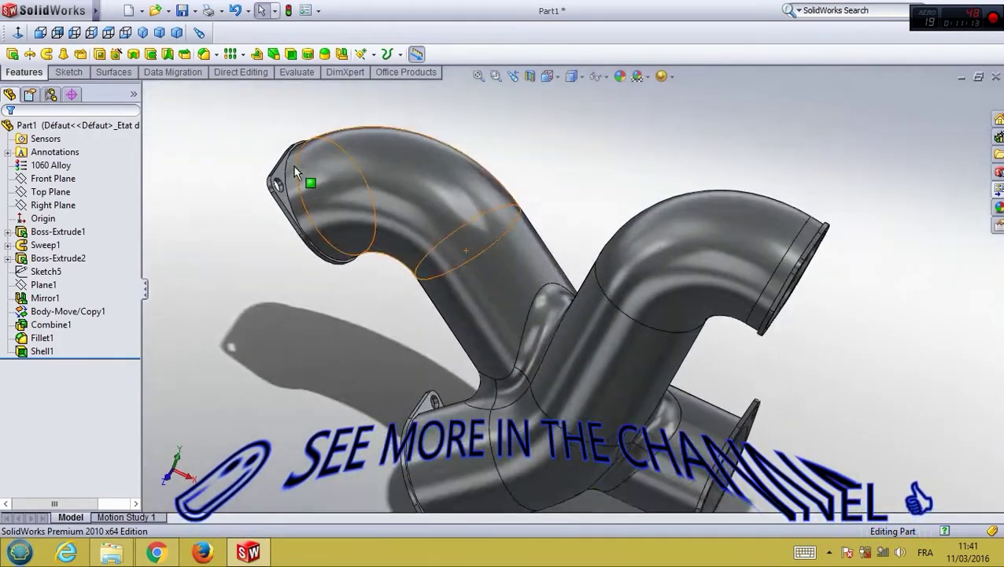
scroll(304, 196, down, 2)
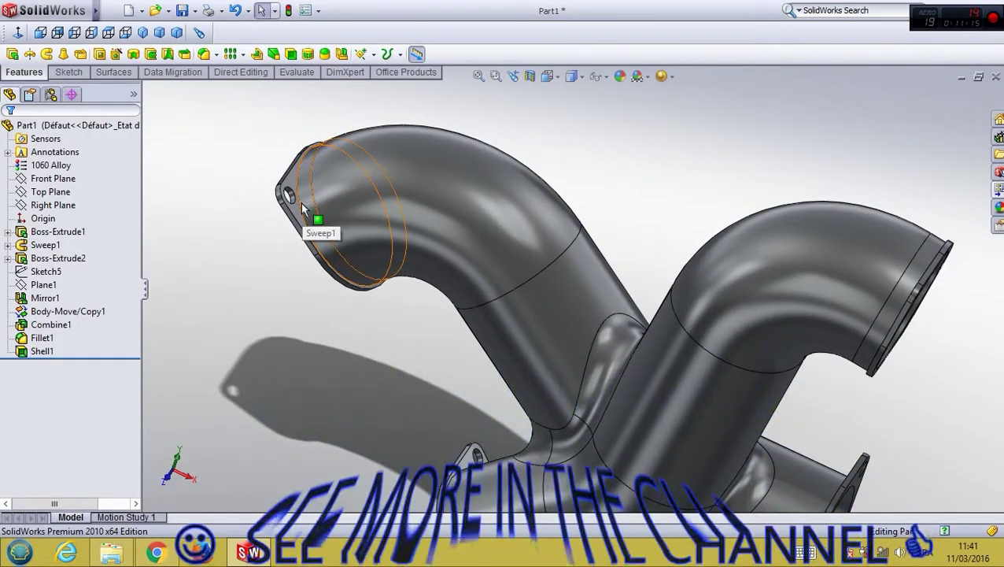